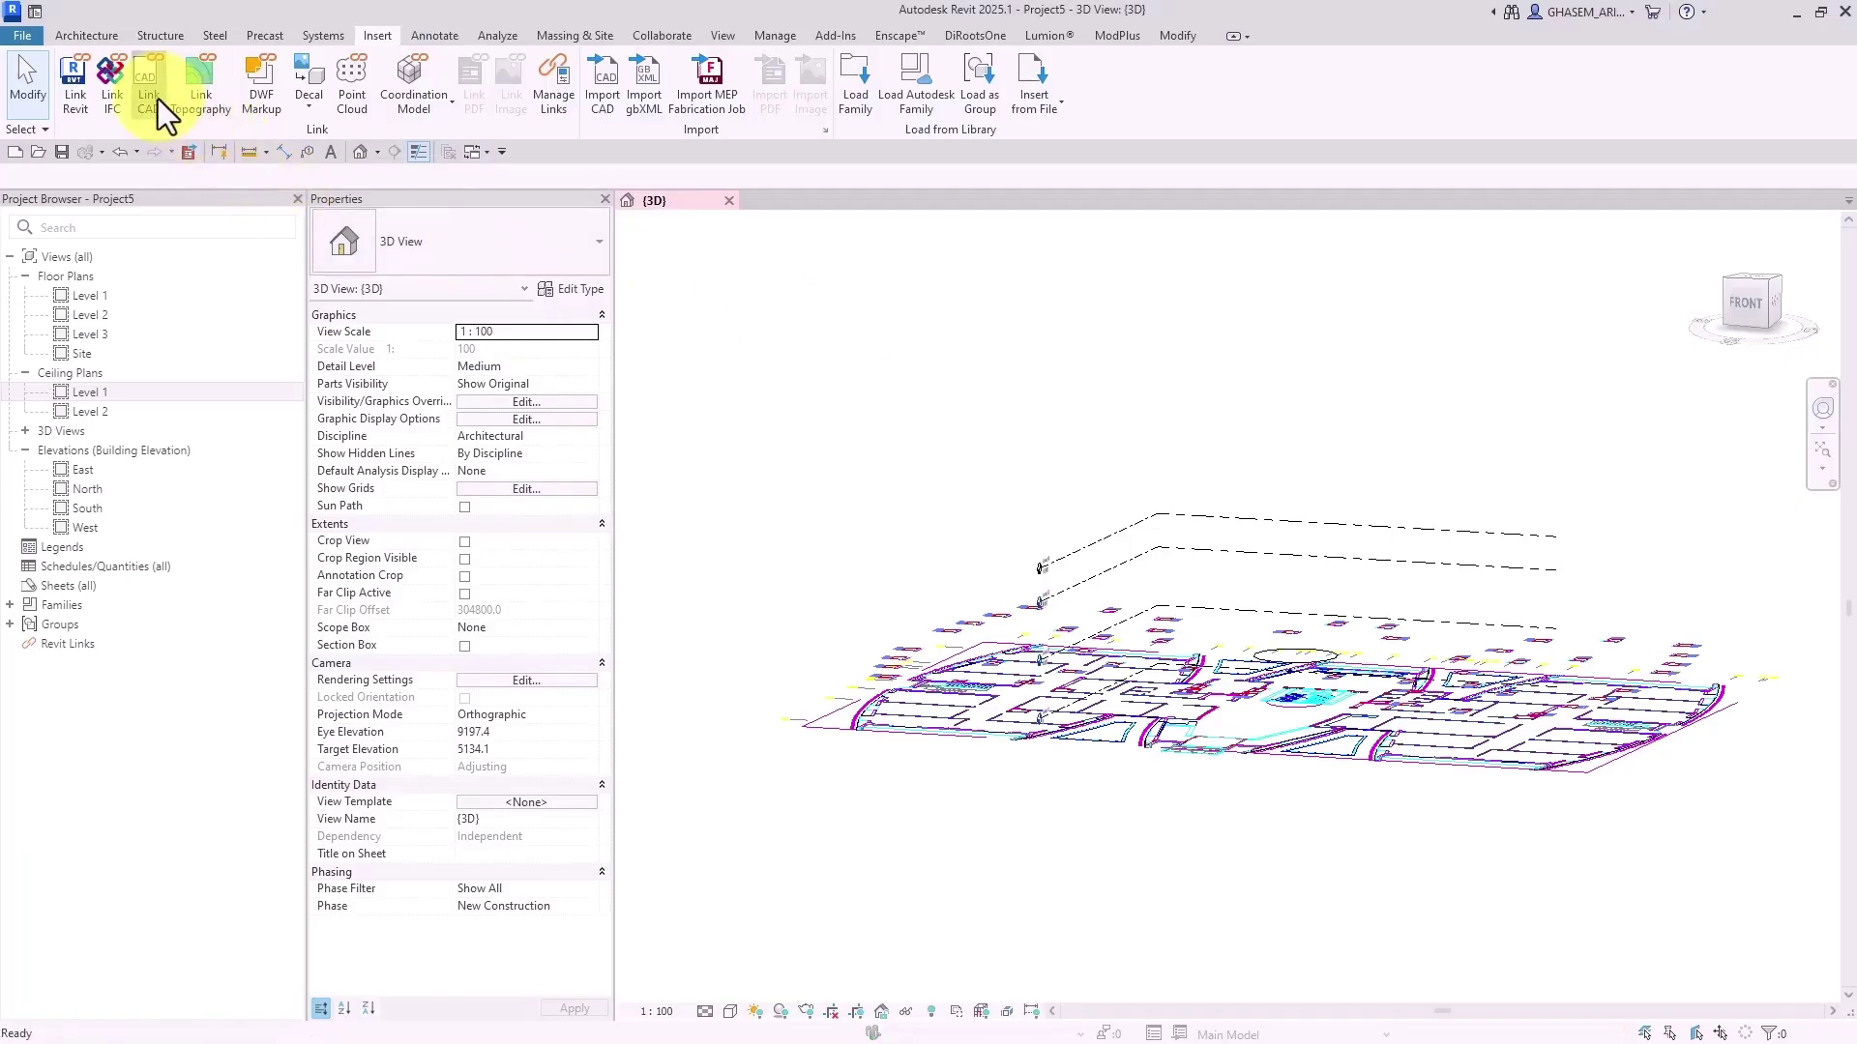
Check Orient to View in Link CAD and cancel, then delete the linked P-1-0.10.dwg
{"action": "left_click", "coordinate": [158, 99]}
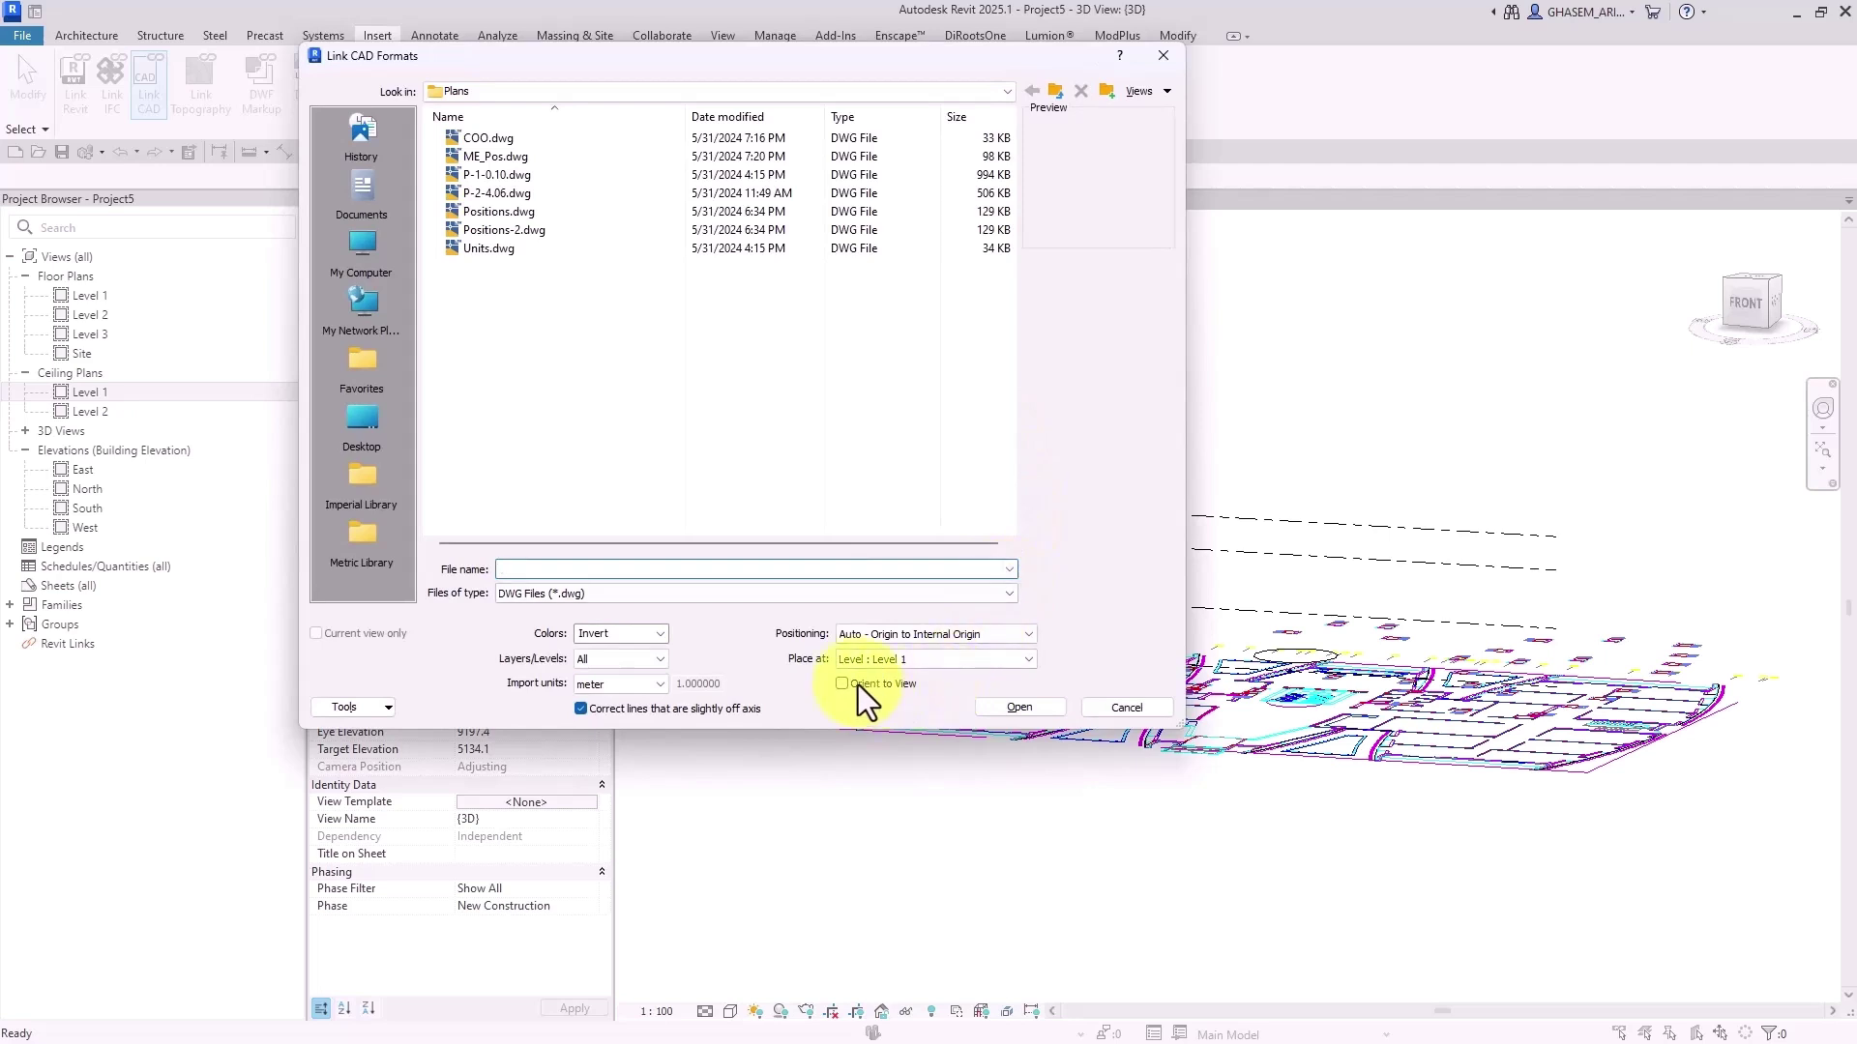
{"action": "left_click", "coordinate": [848, 683]}
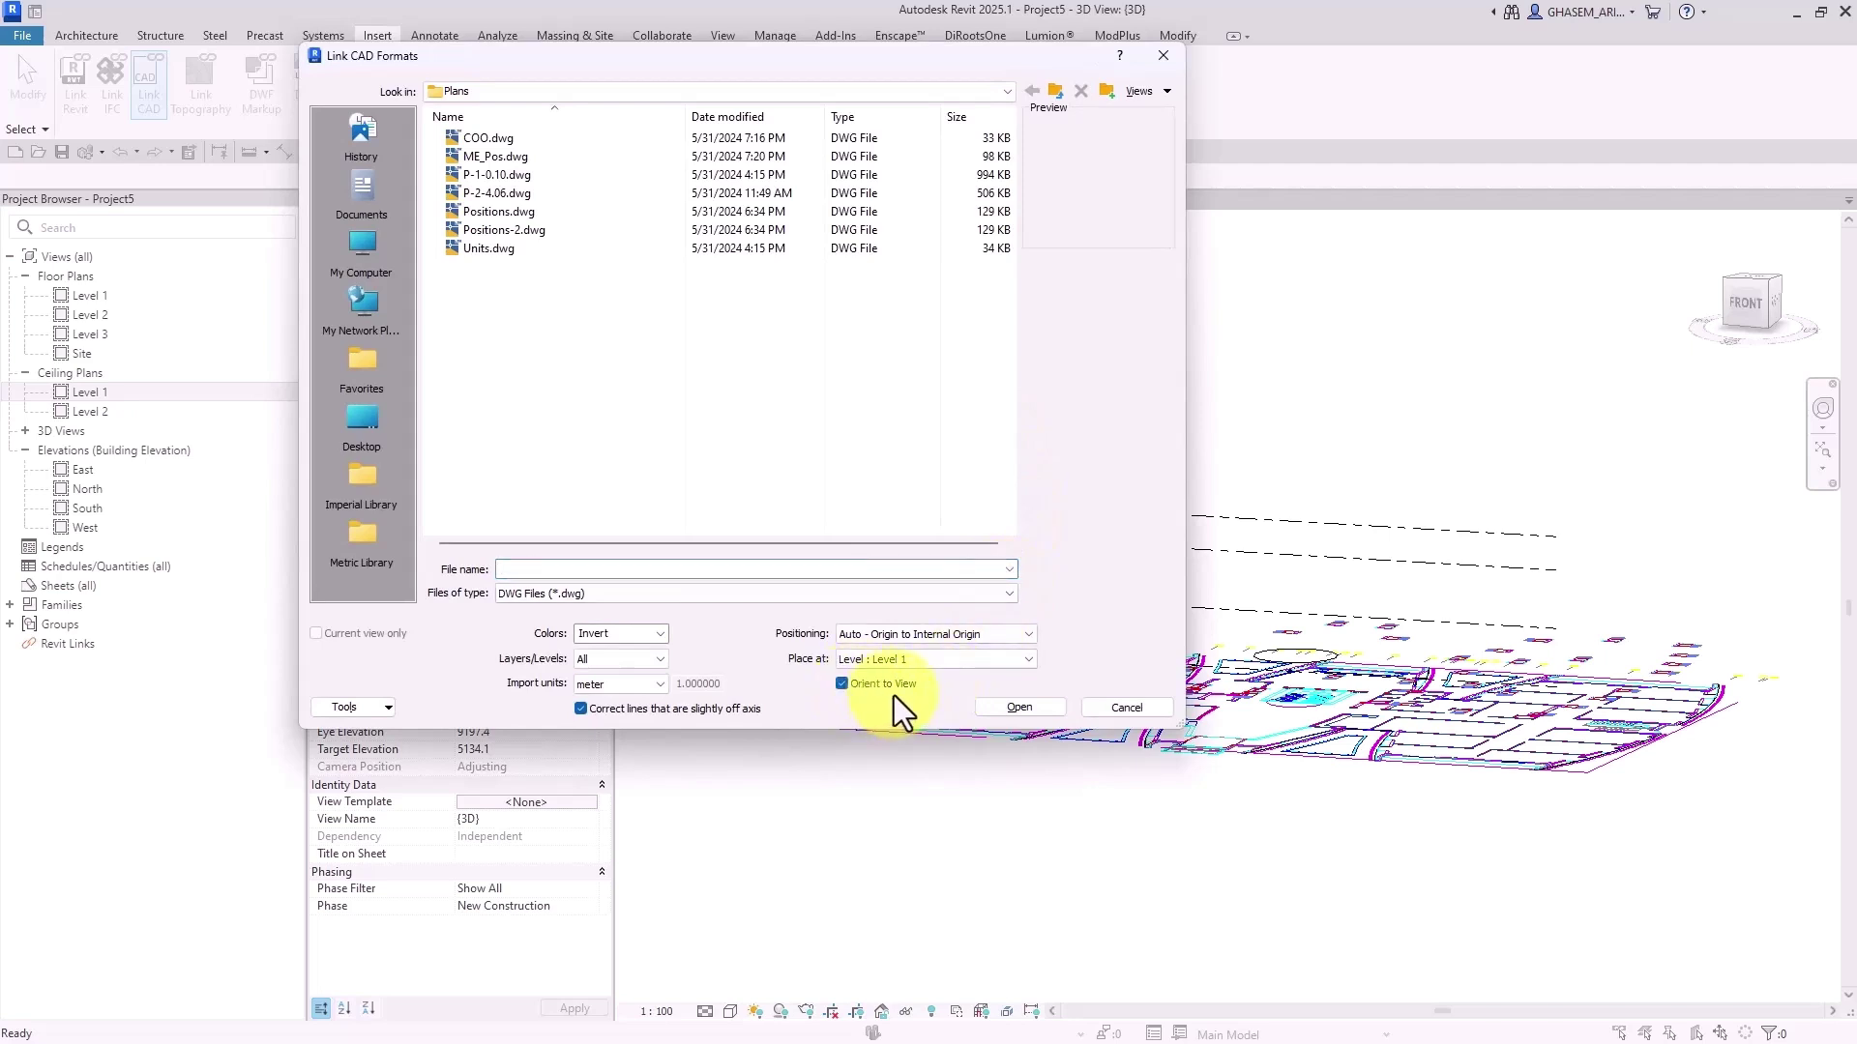
{"action": "left_click_drag", "start_coordinate": [759, 62], "coordinate": [982, 81]}
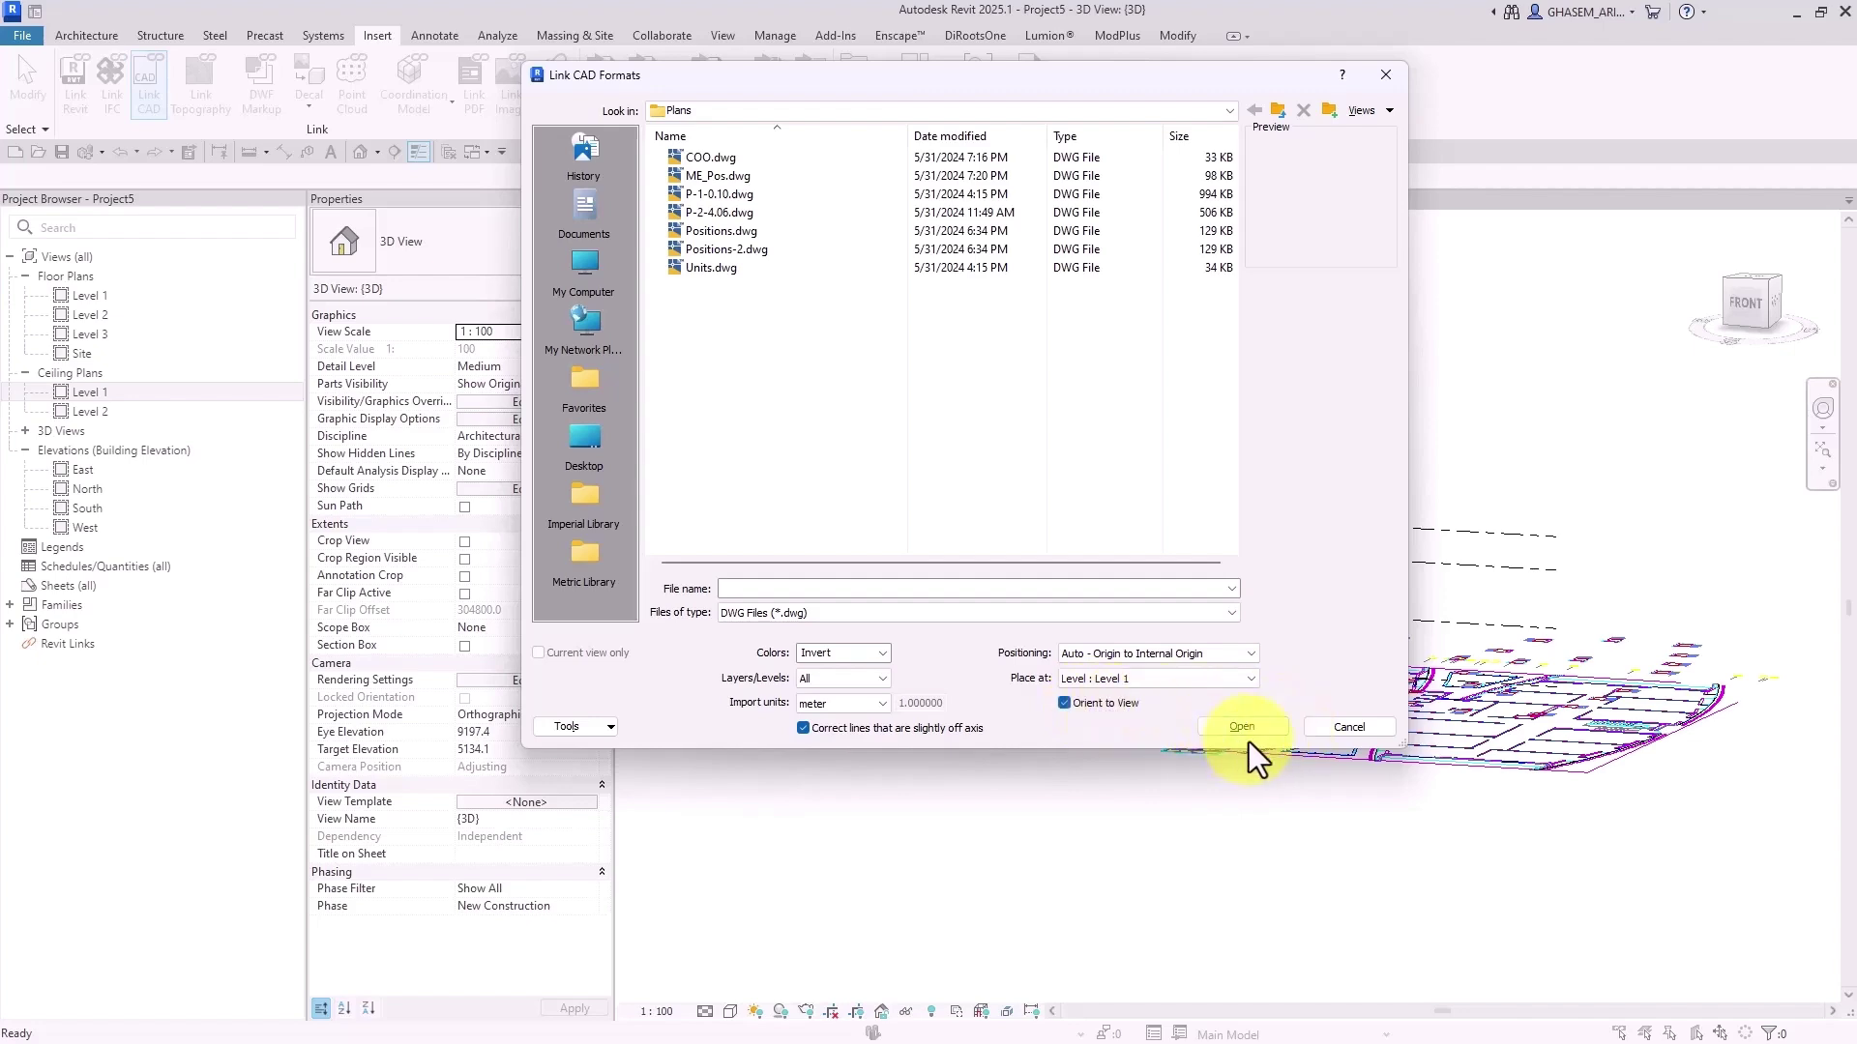
{"action": "left_click", "coordinate": [1320, 726]}
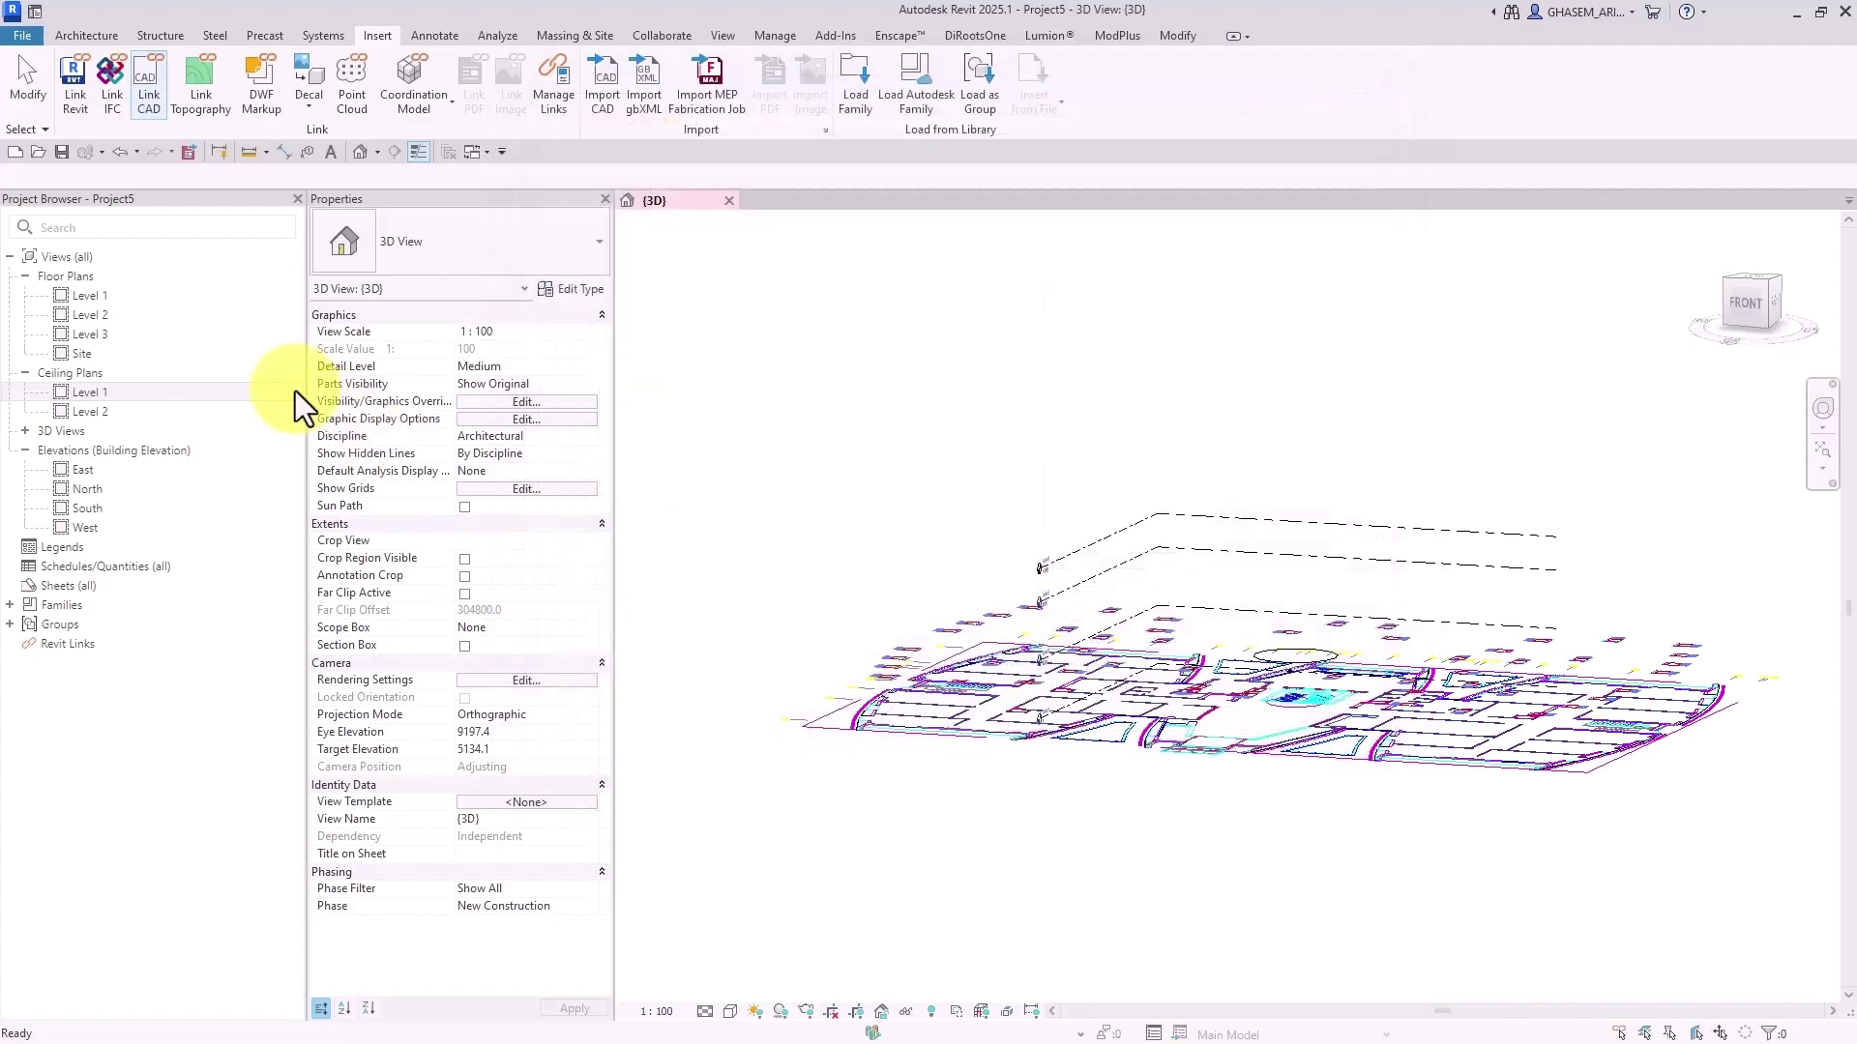
{"action": "left_click", "coordinate": [985, 666]}
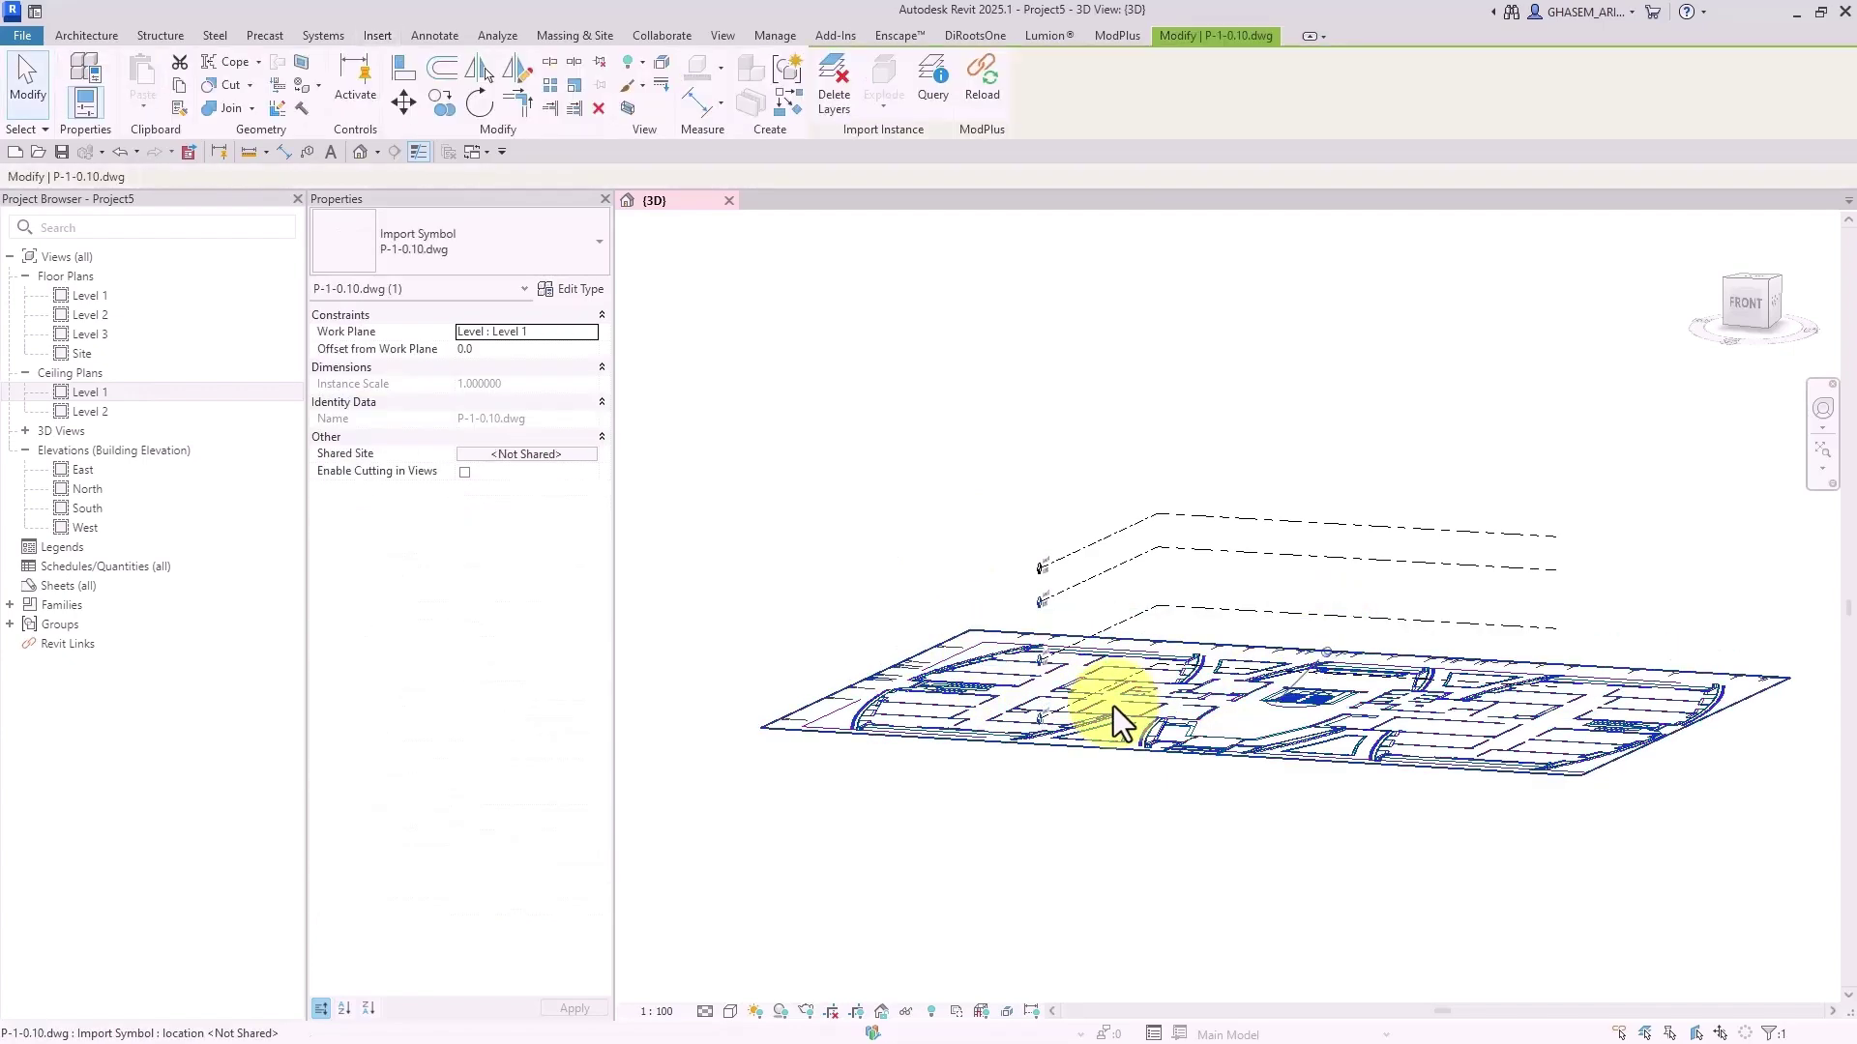
{"action": "key", "text": "Delete"}
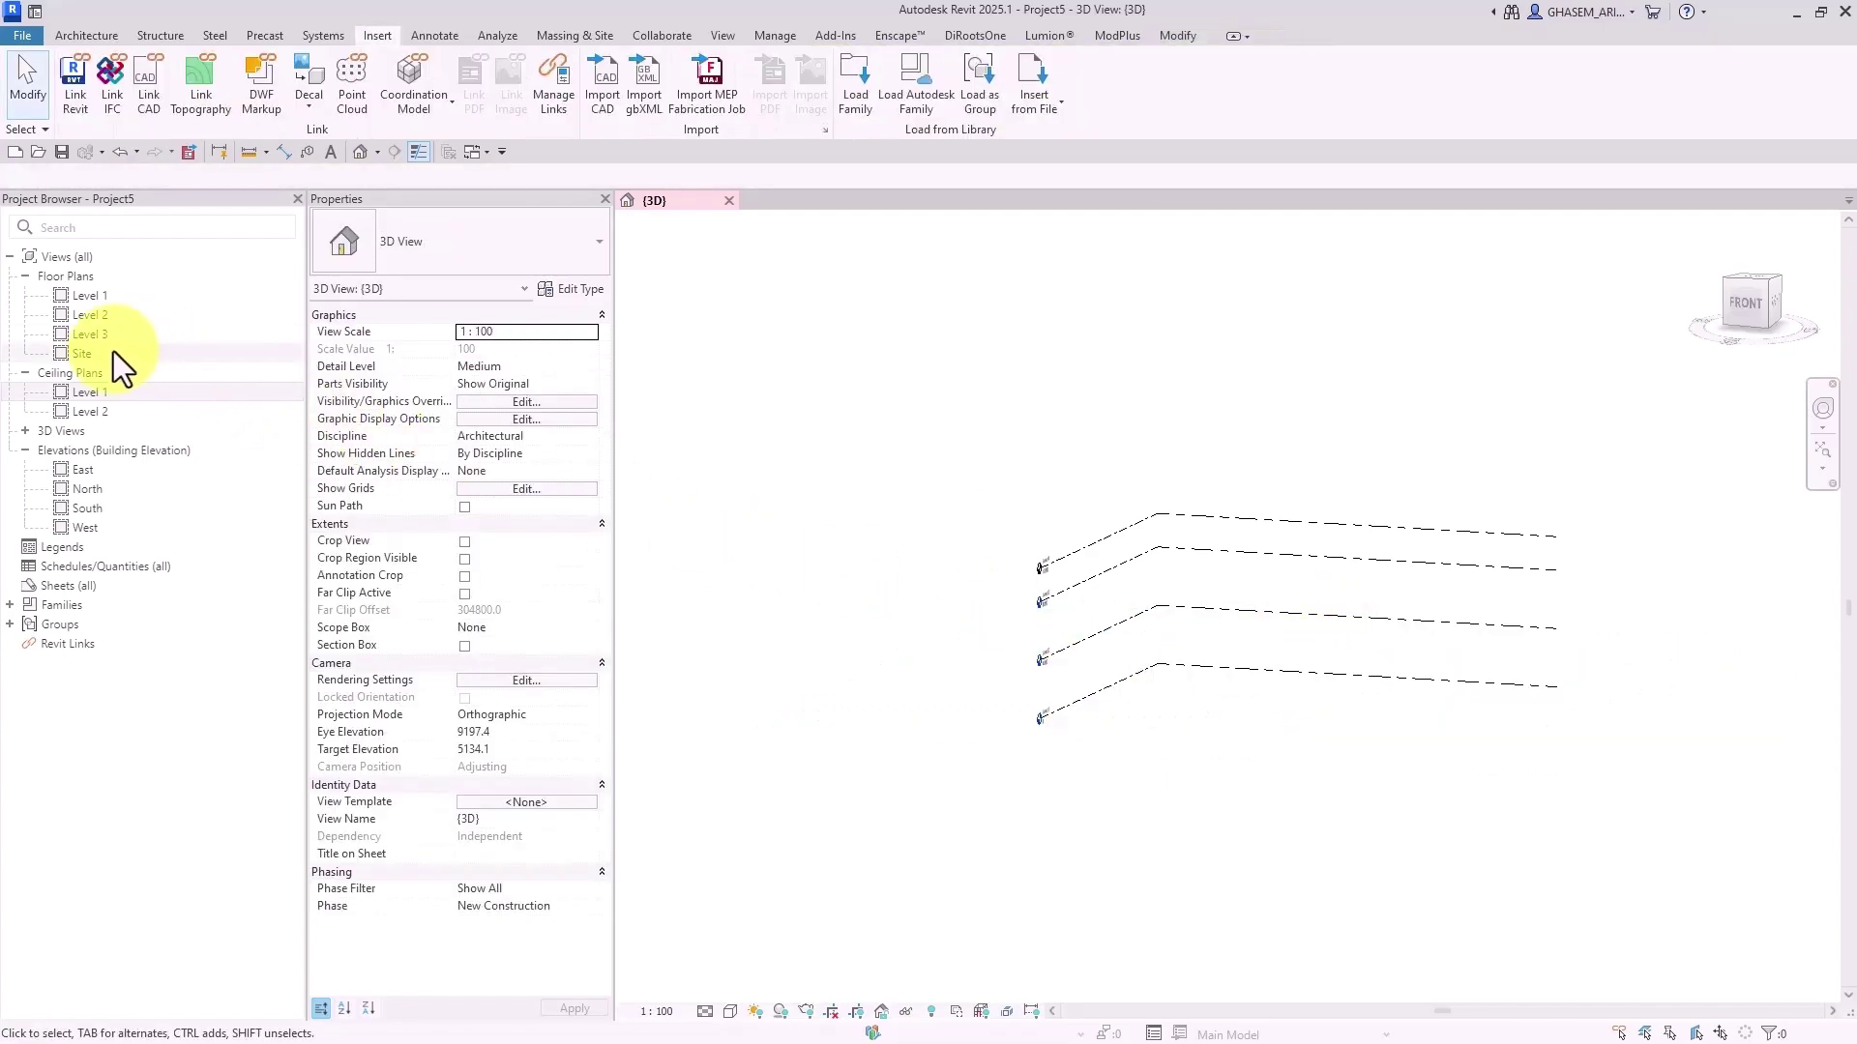
Open the Site floor plan and keep its Orientation at Project North after checking True North
{"action": "double_click", "coordinate": [87, 352]}
{"action": "left_click", "coordinate": [367, 454]}
{"action": "left_click", "coordinate": [576, 457]}
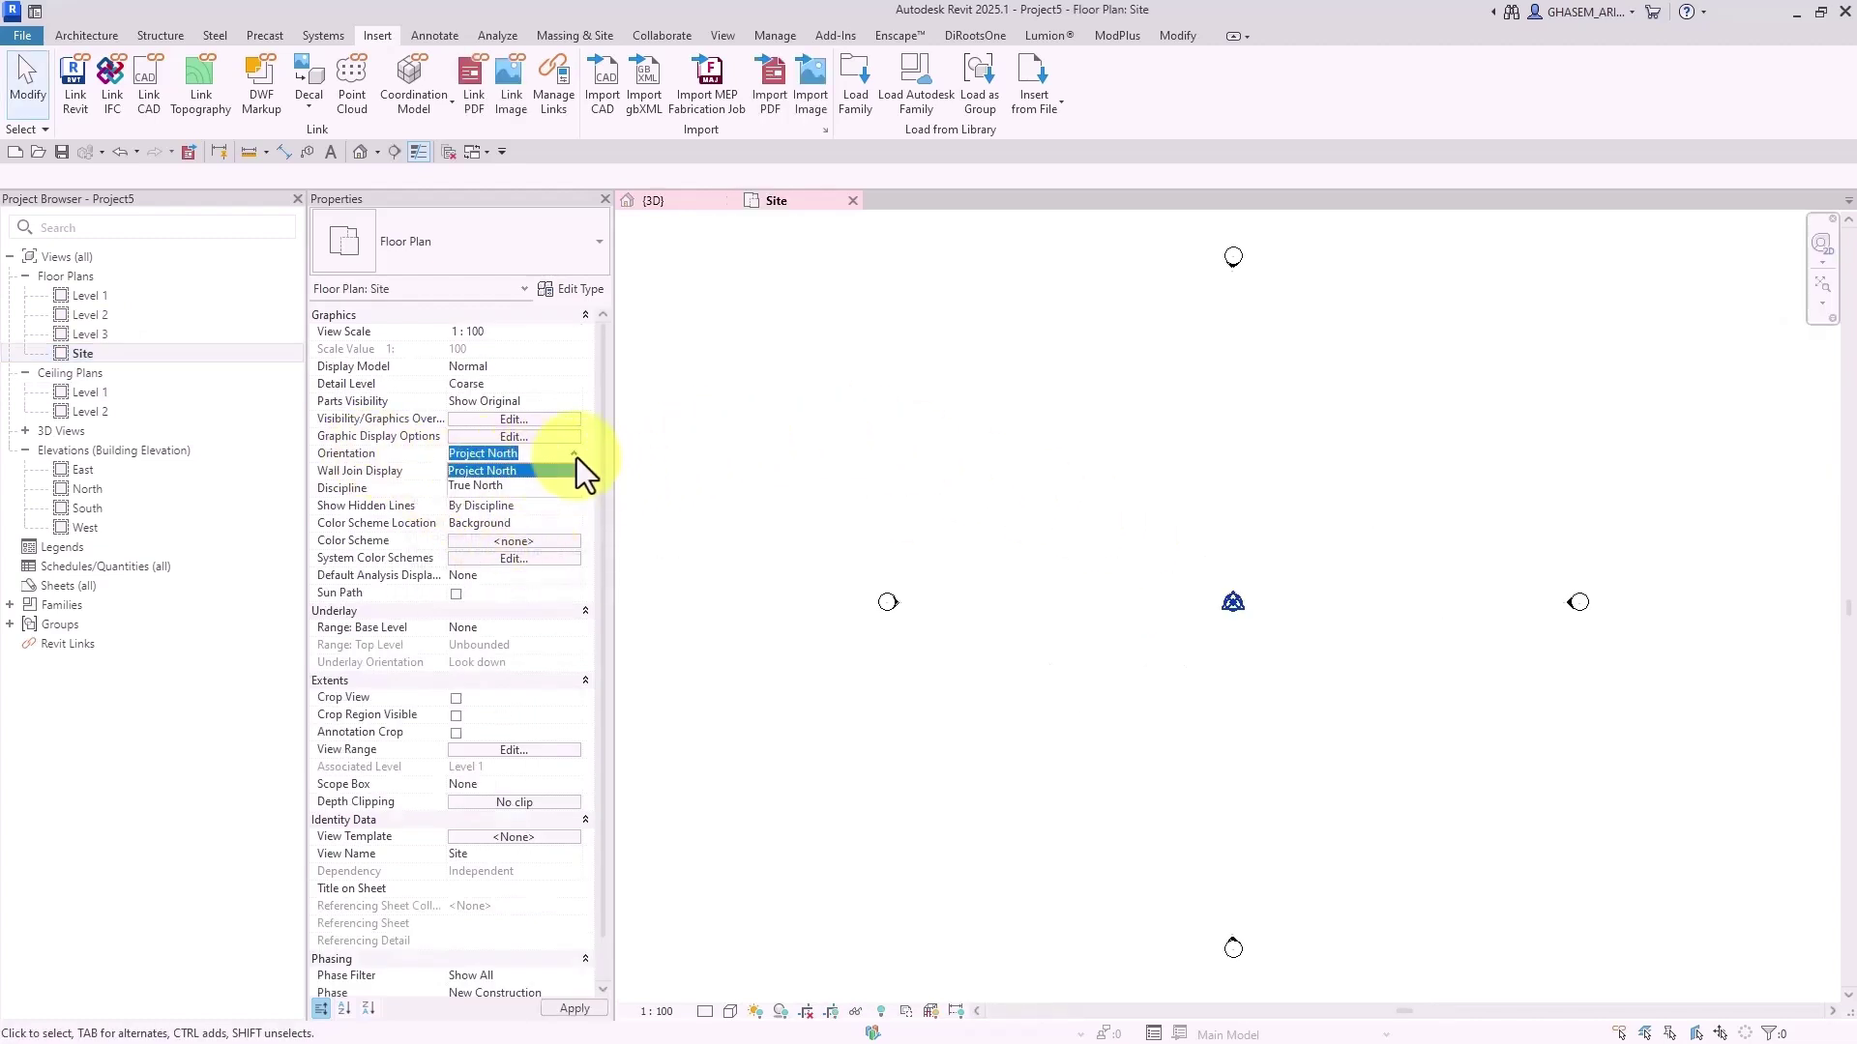
{"action": "left_click", "coordinate": [576, 457]}
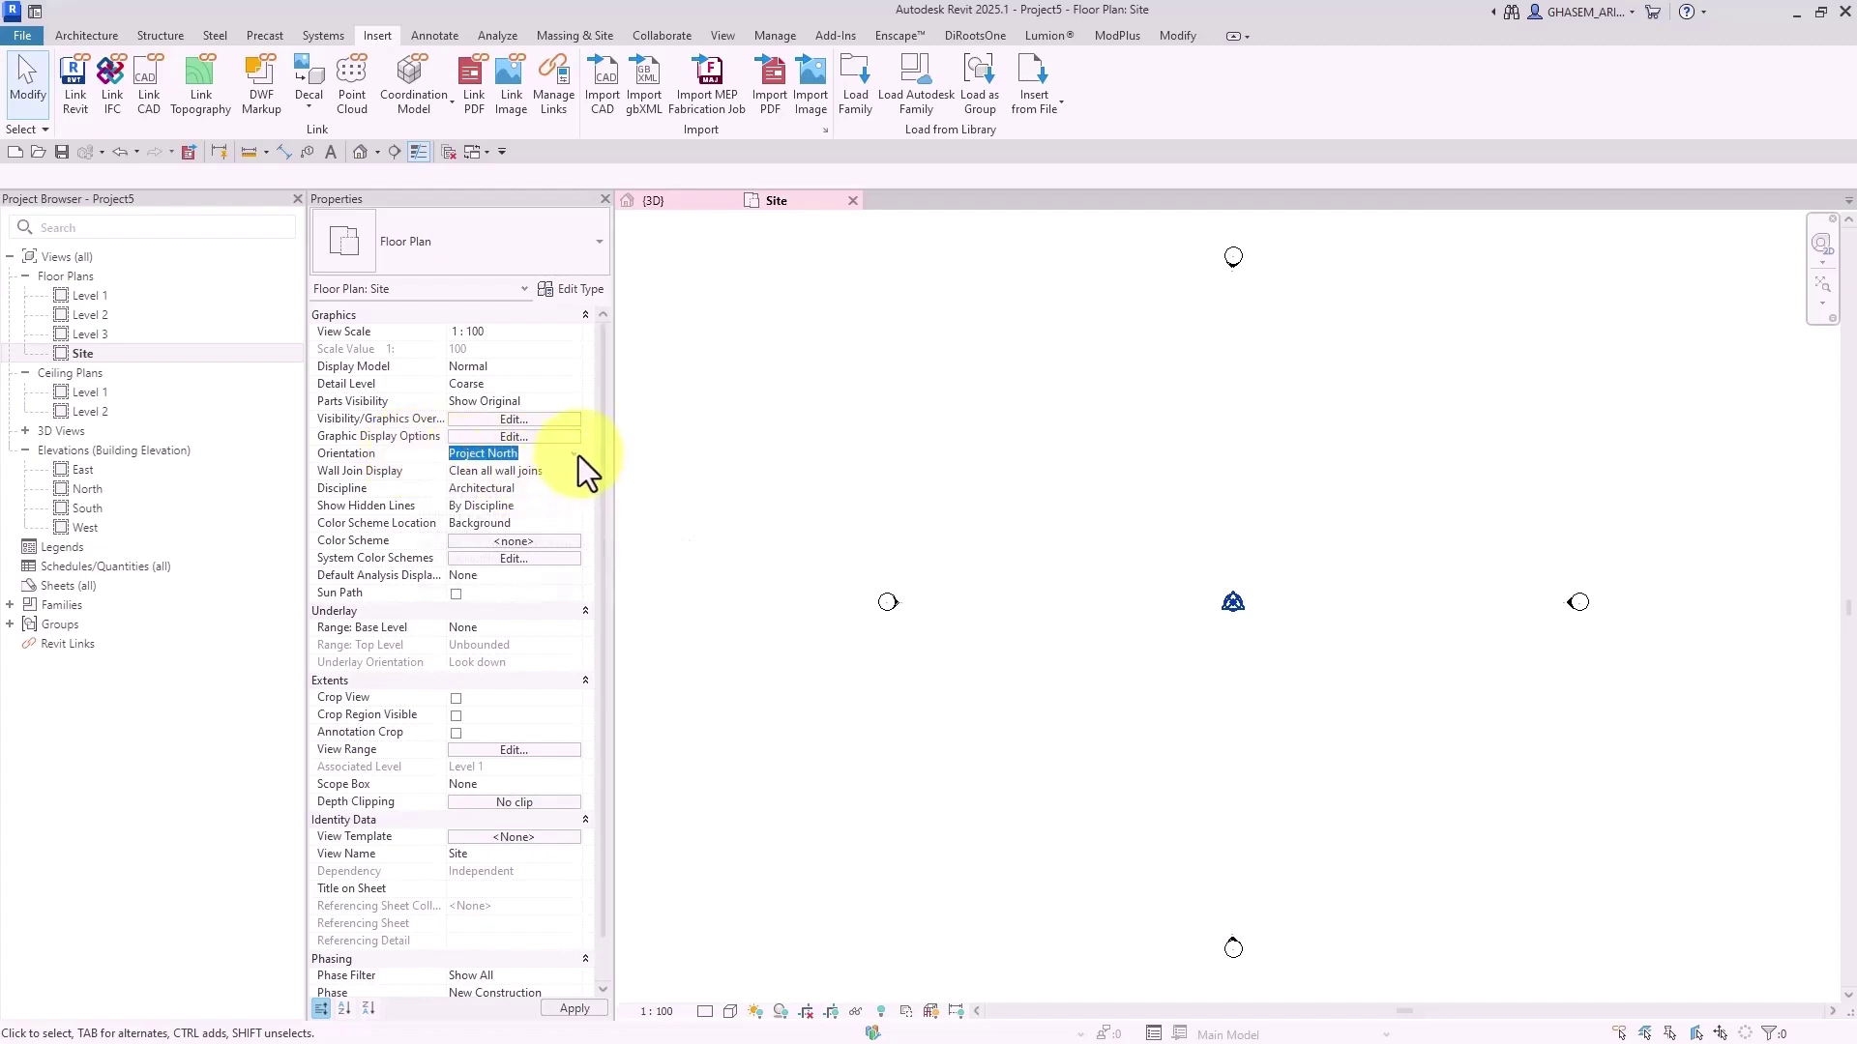
{"action": "left_click", "coordinate": [575, 456]}
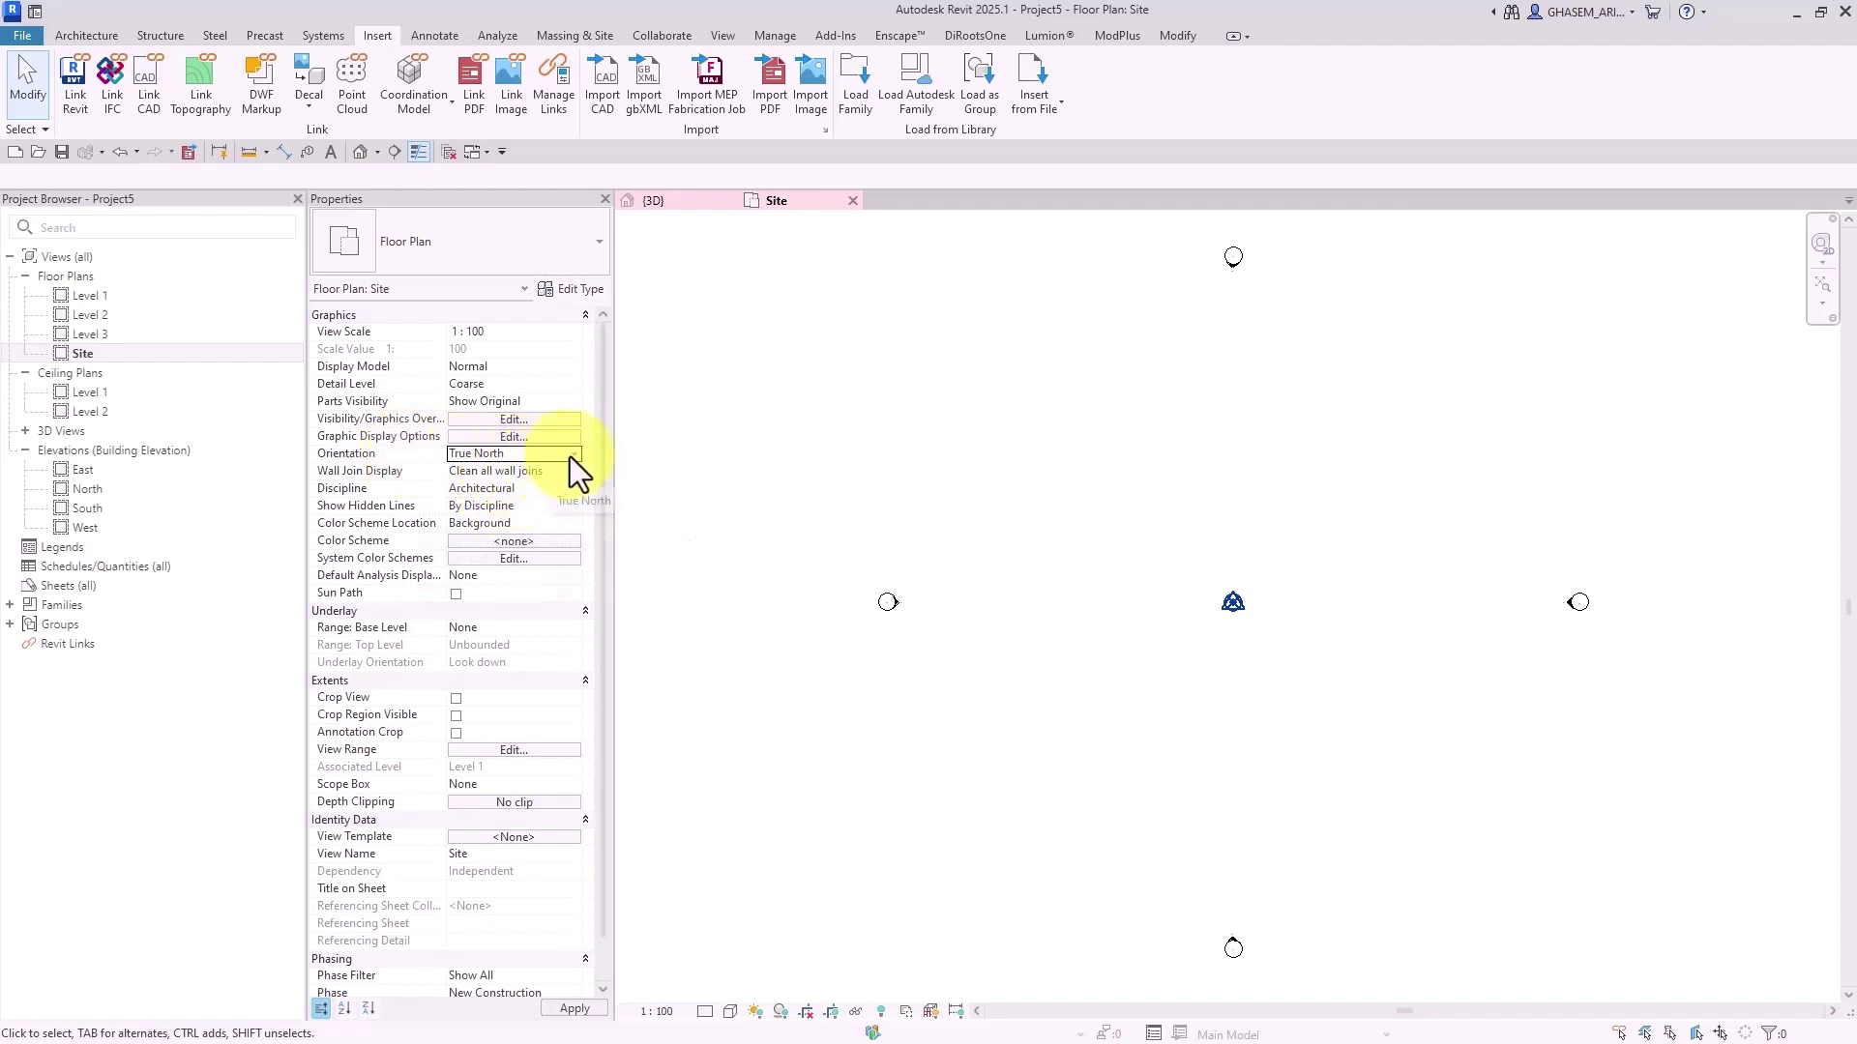
{"action": "left_click", "coordinate": [575, 456]}
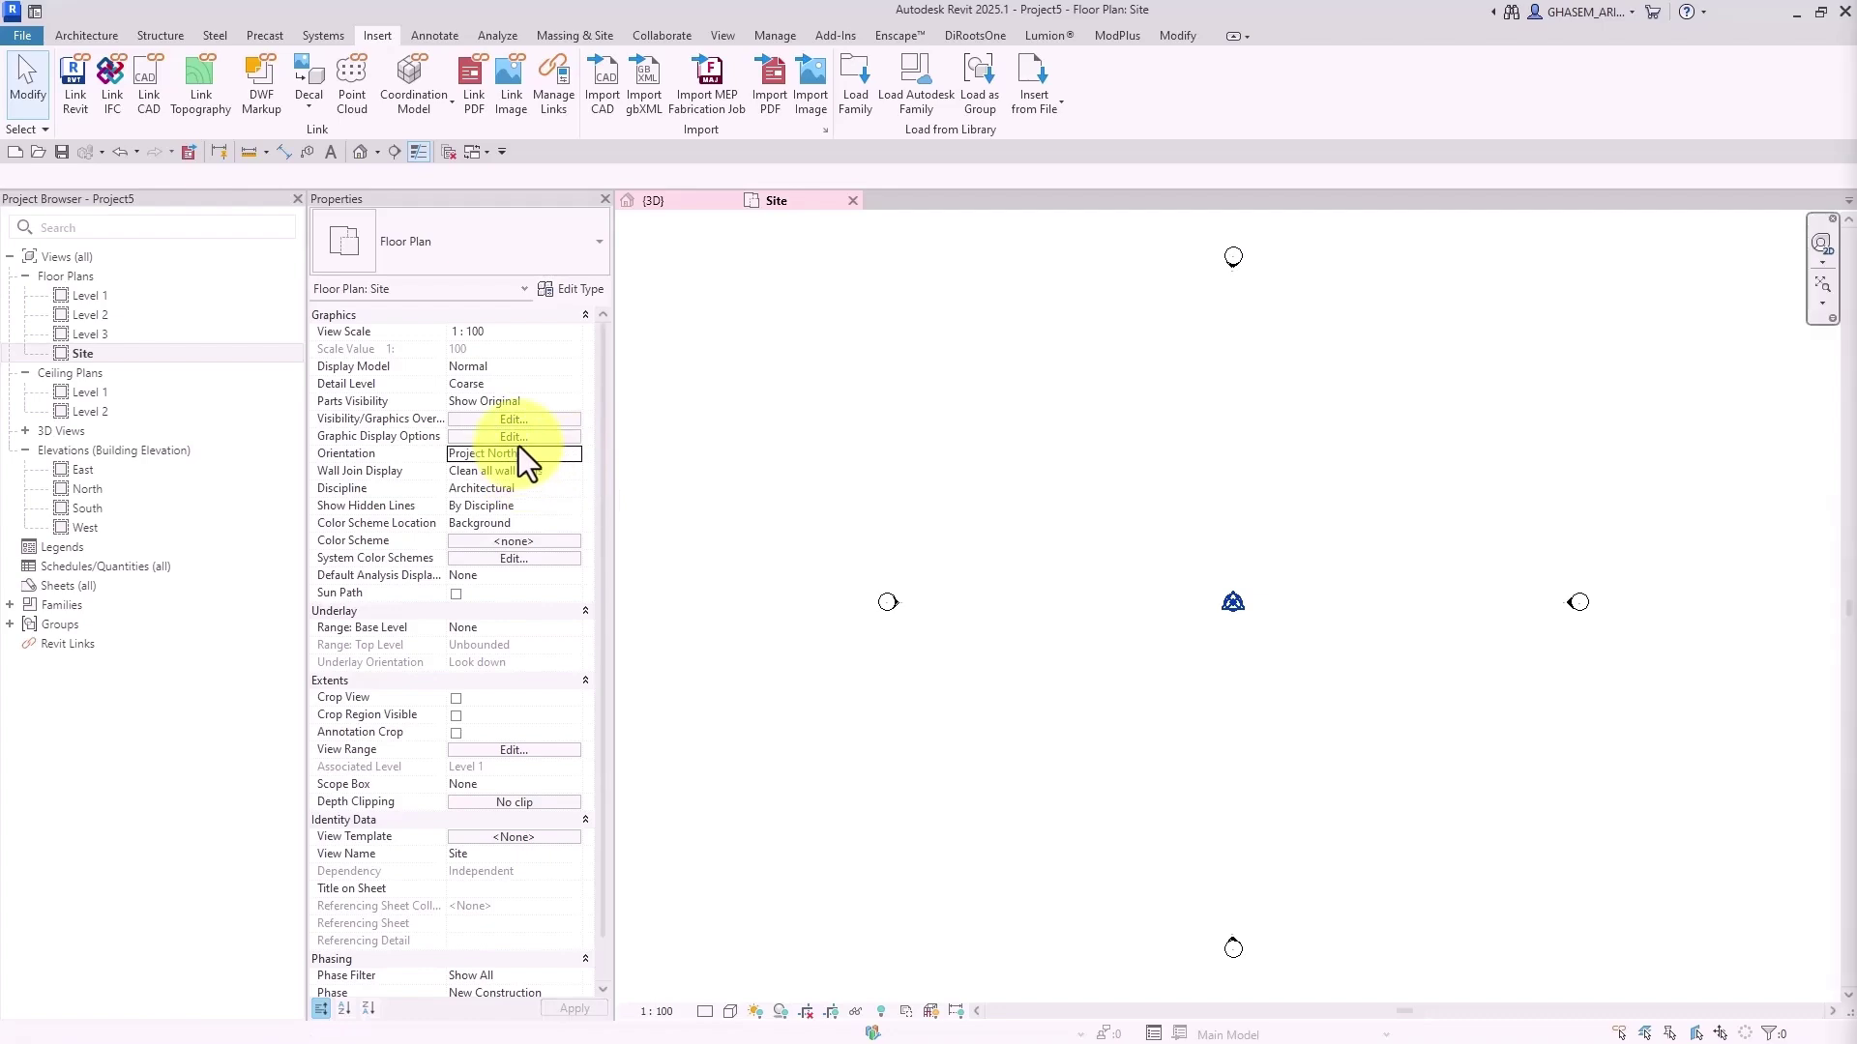
{"action": "left_click", "coordinate": [517, 445]}
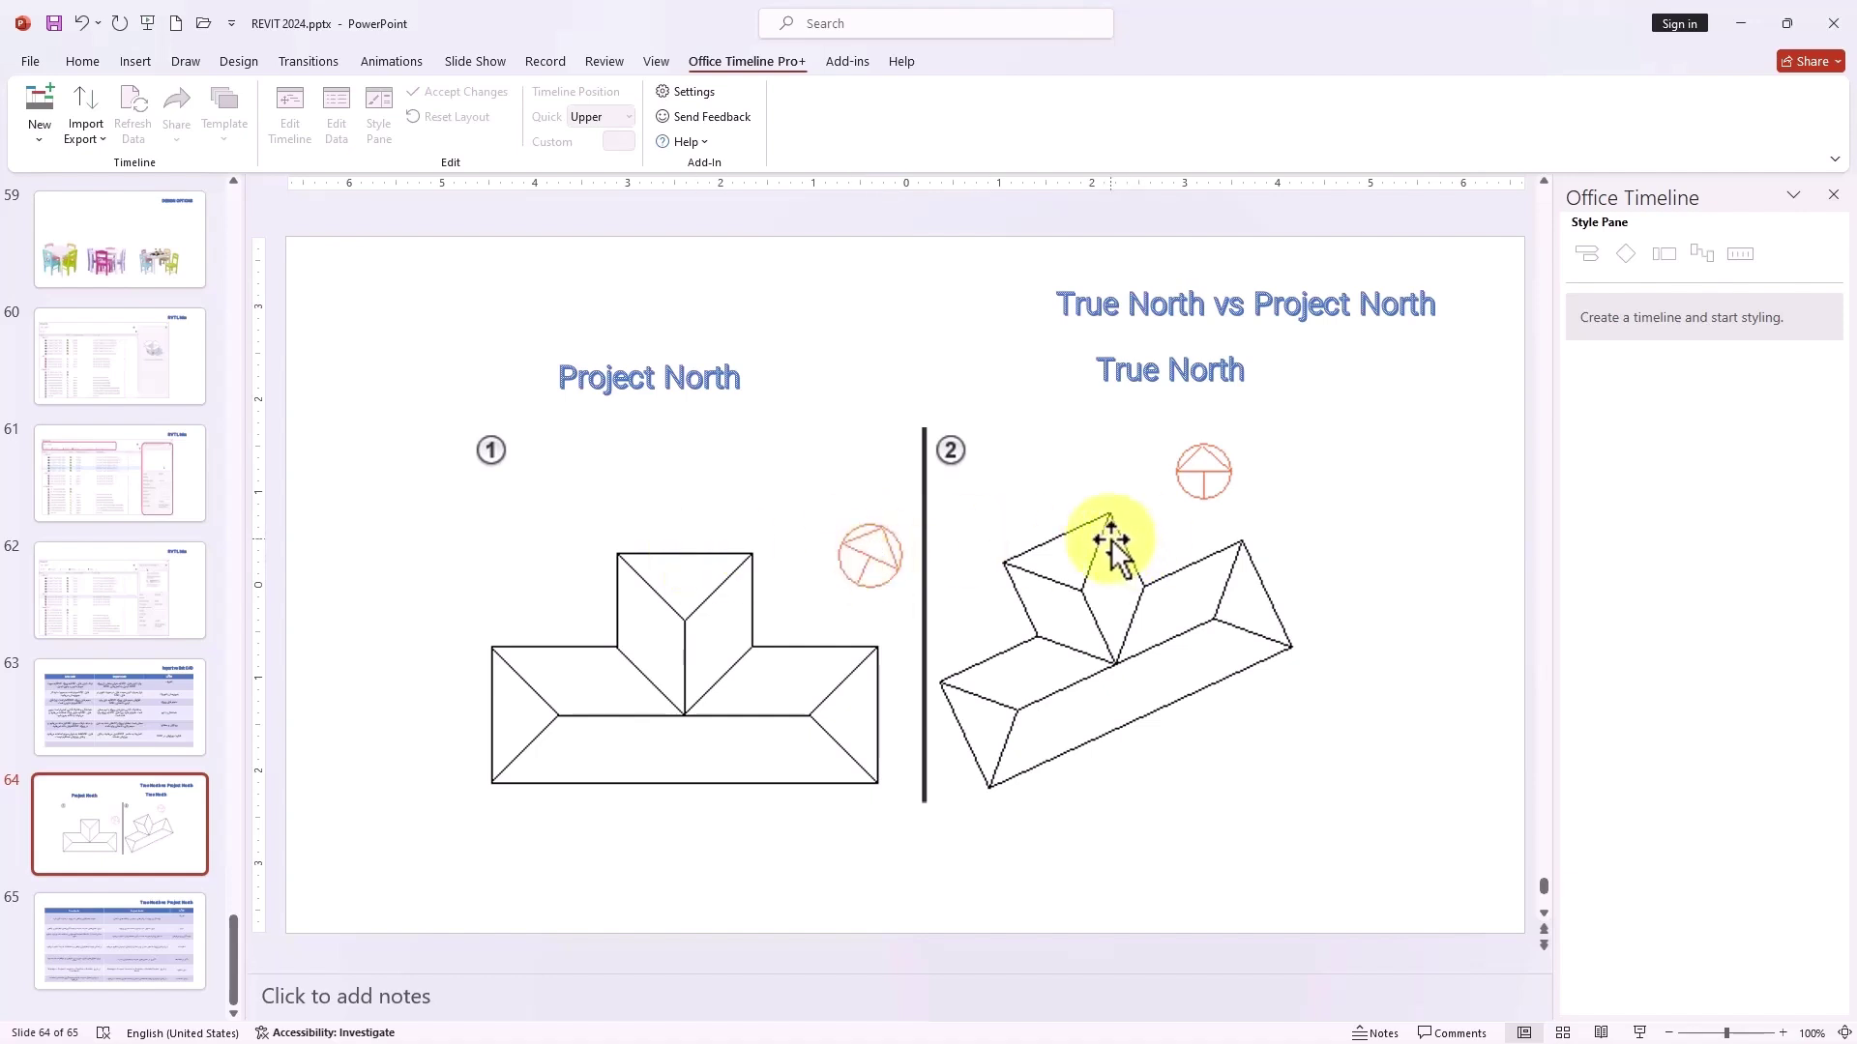
{"action": "left_click", "coordinate": [98, 950]}
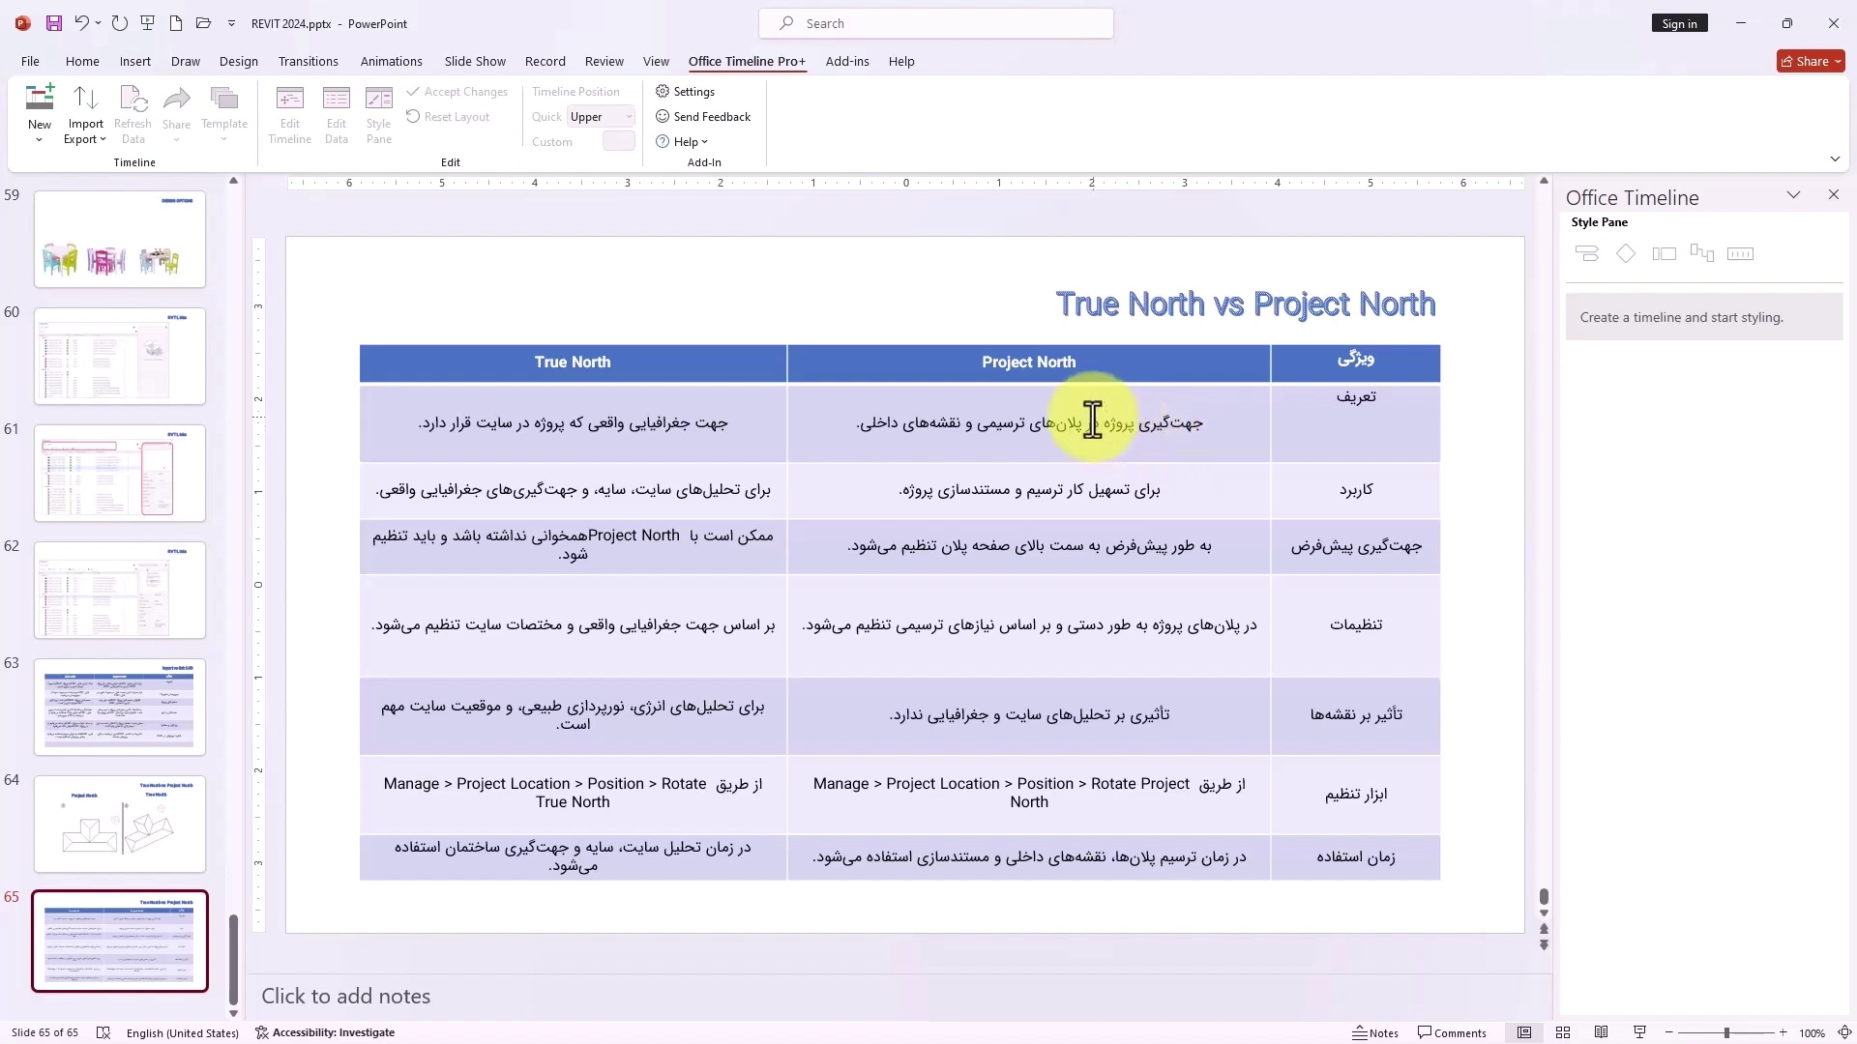
{"action": "left_click", "coordinate": [162, 815]}
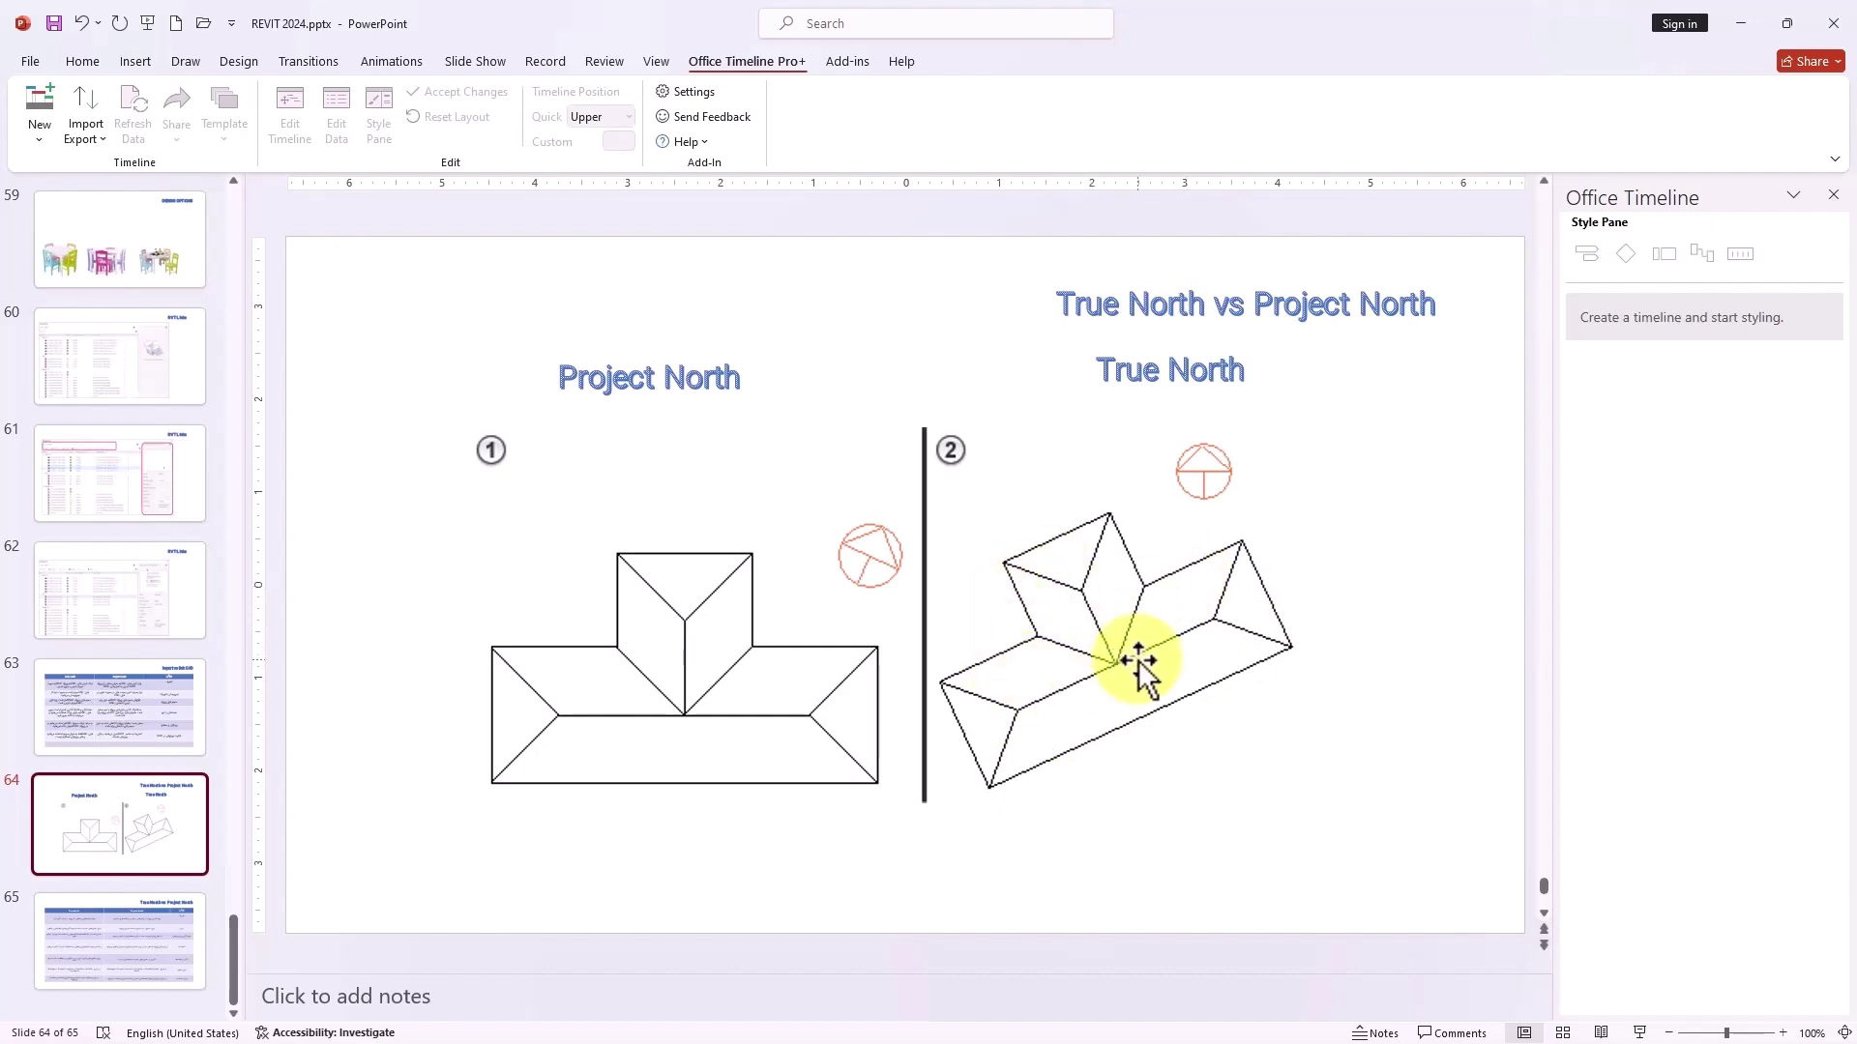
{"action": "left_click", "coordinate": [122, 920]}
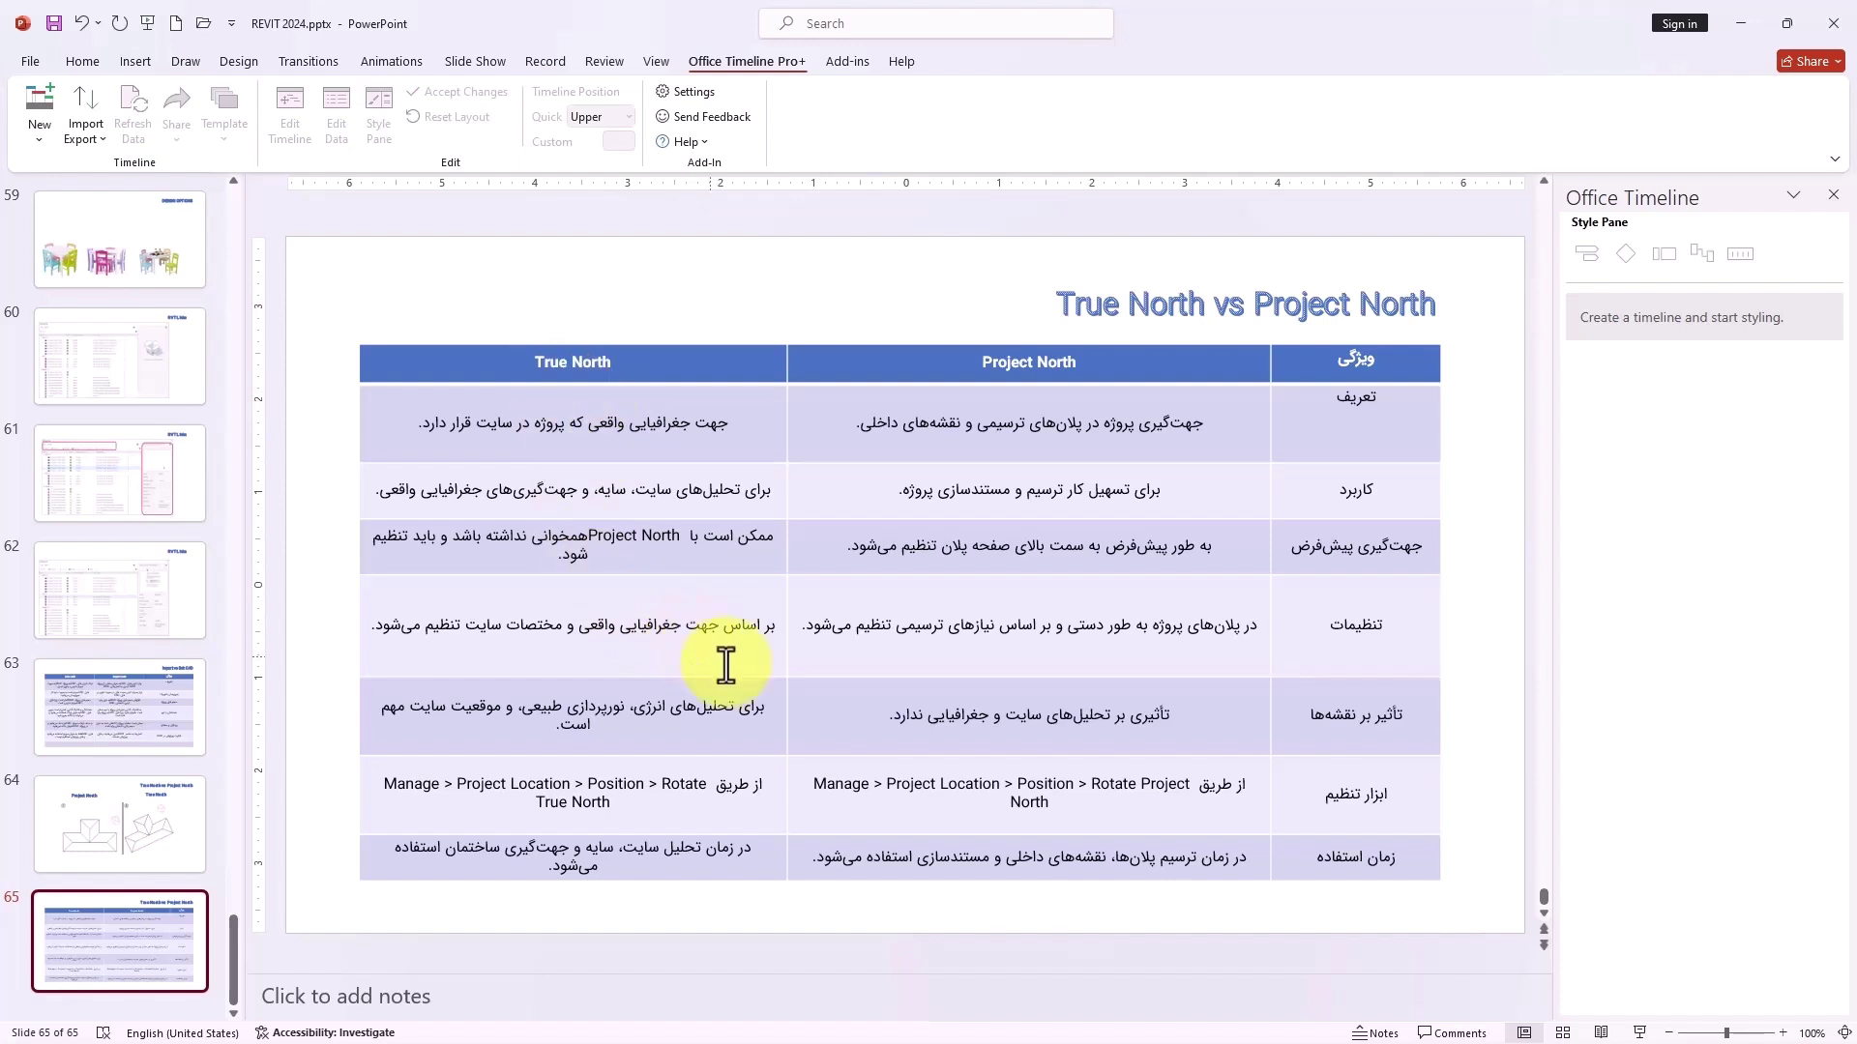
{"action": "left_click", "coordinate": [1093, 714]}
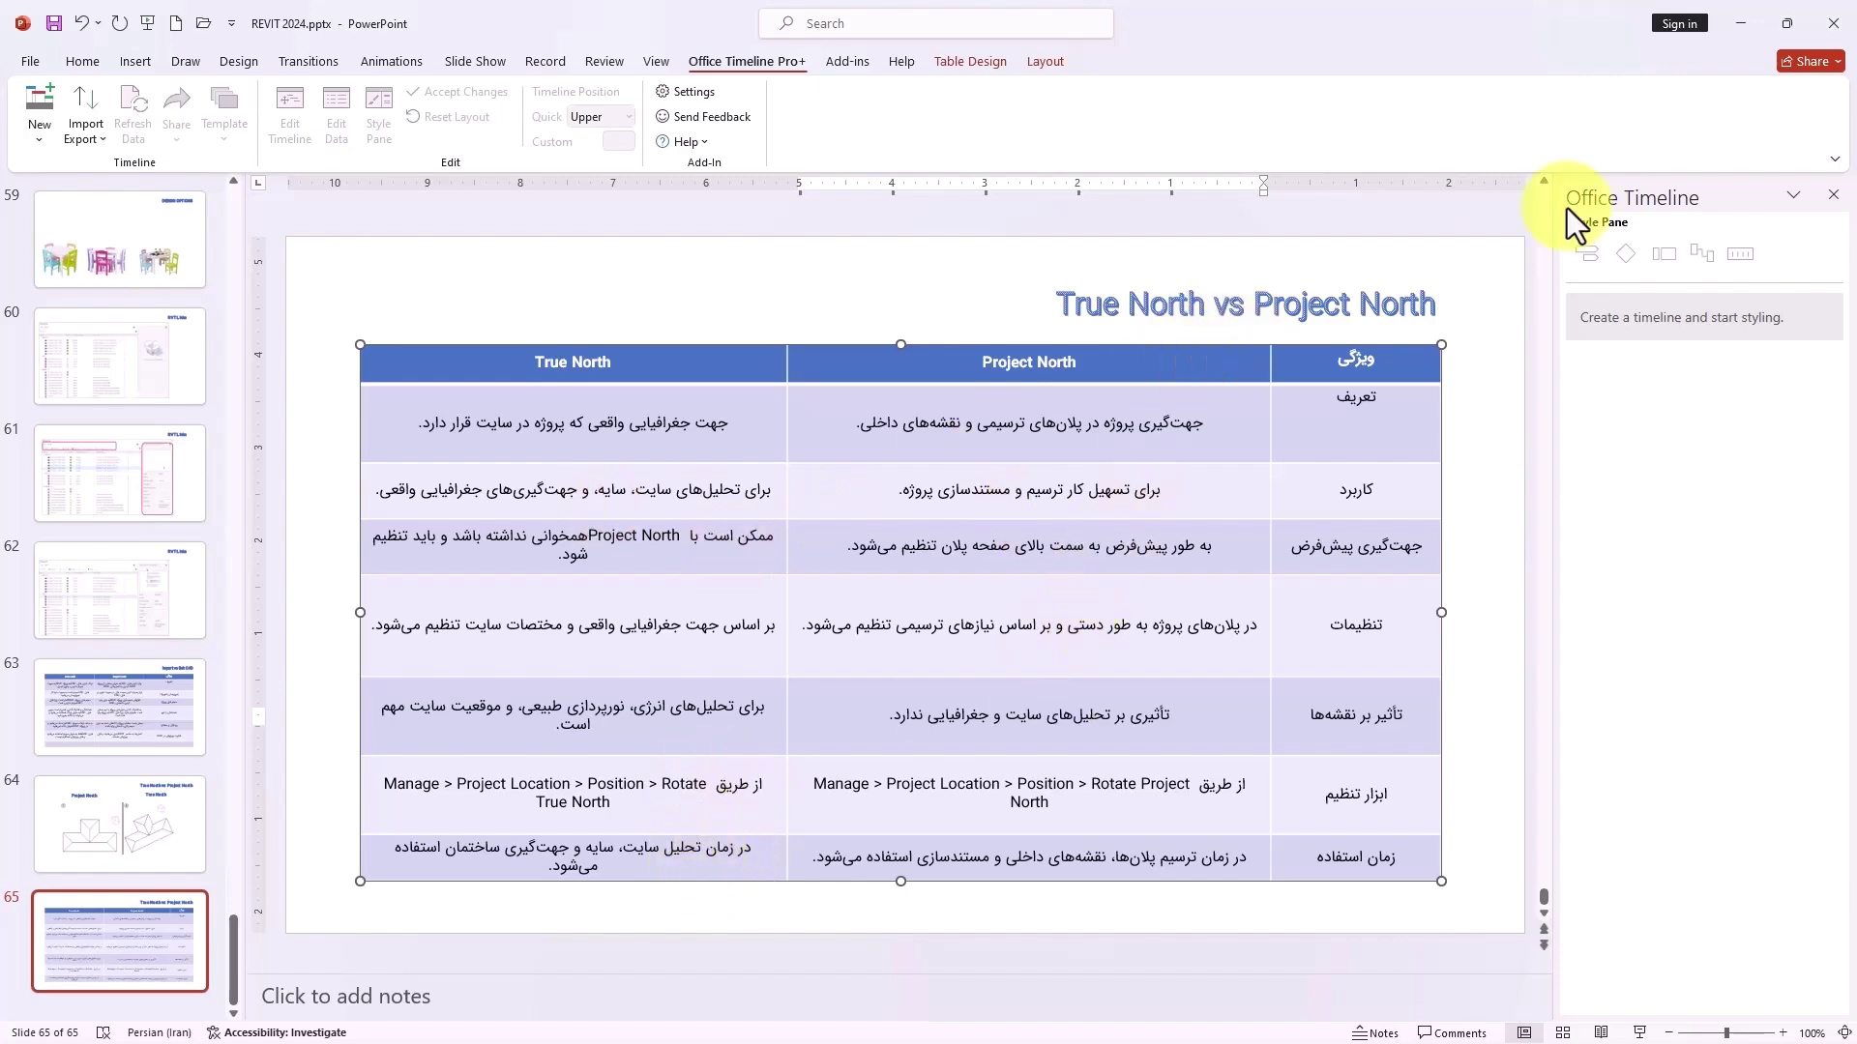
{"action": "left_click", "coordinate": [1741, 23]}
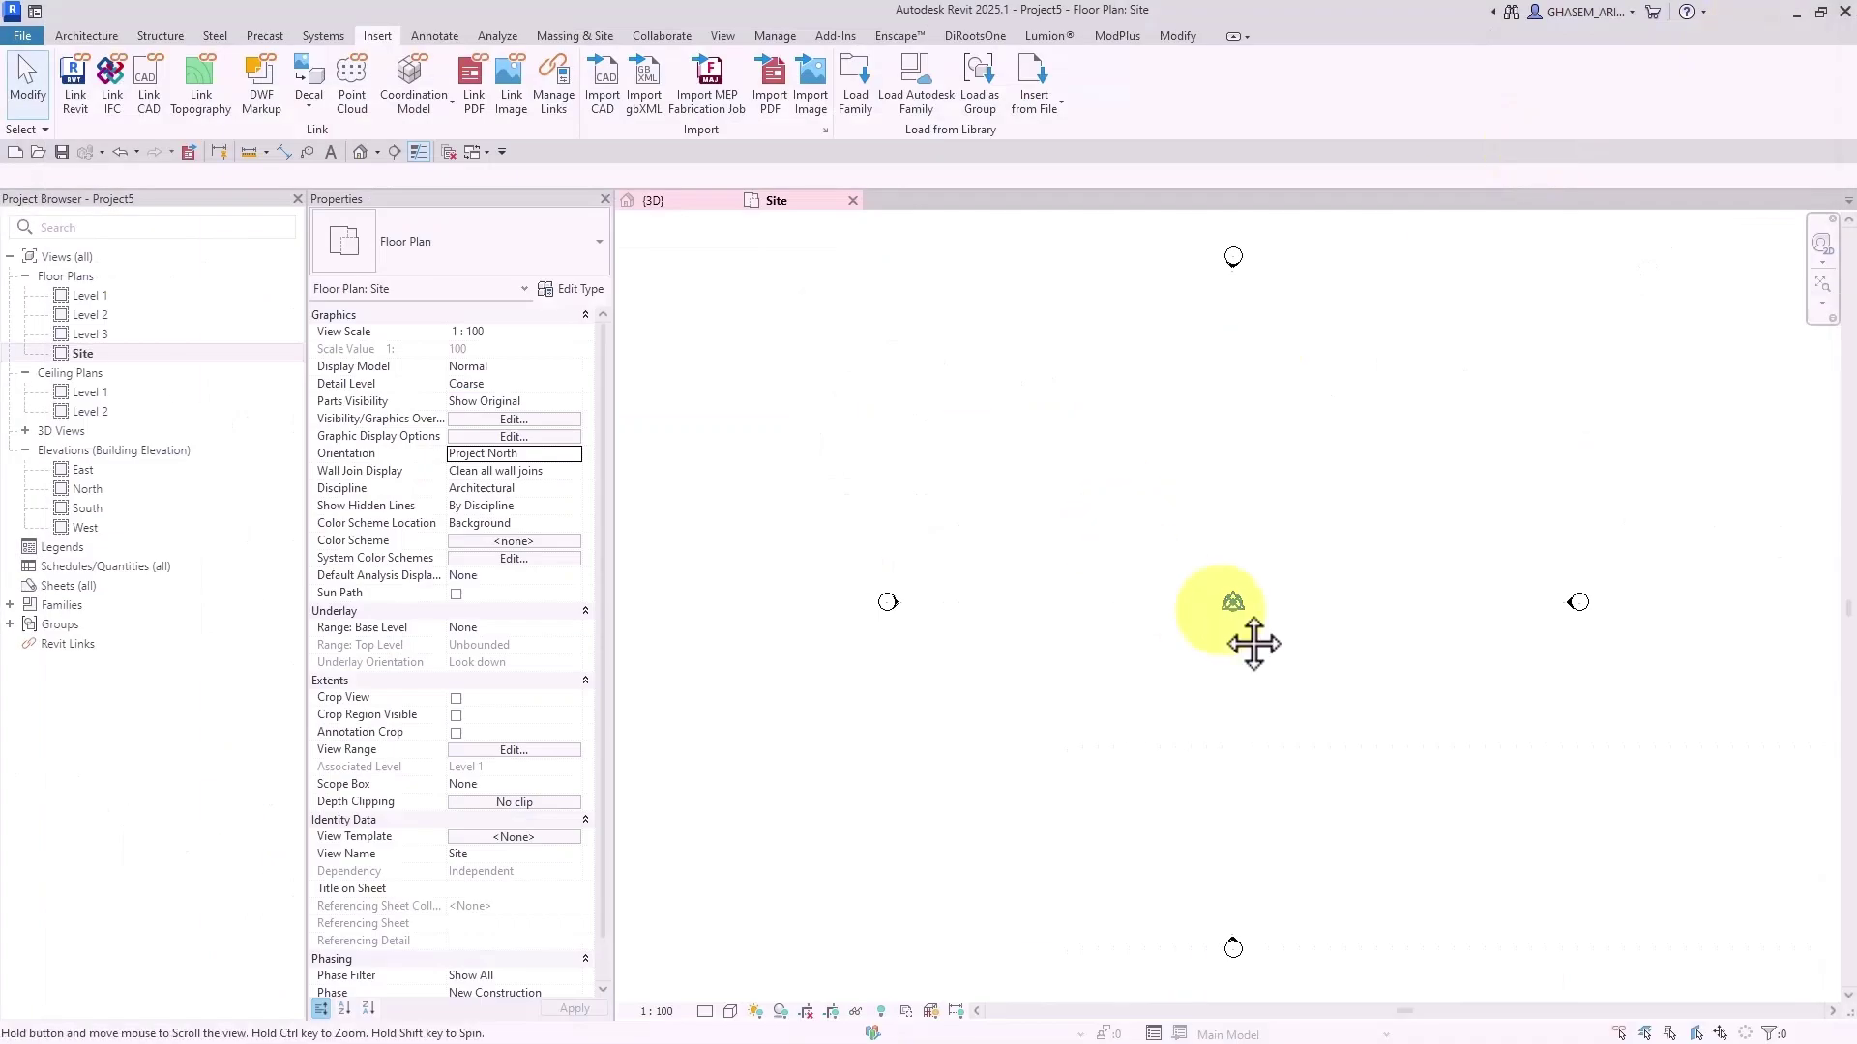
{"action": "scroll", "coordinate": [1061, 602], "scroll_direction": "down", "scroll_amount": 2}
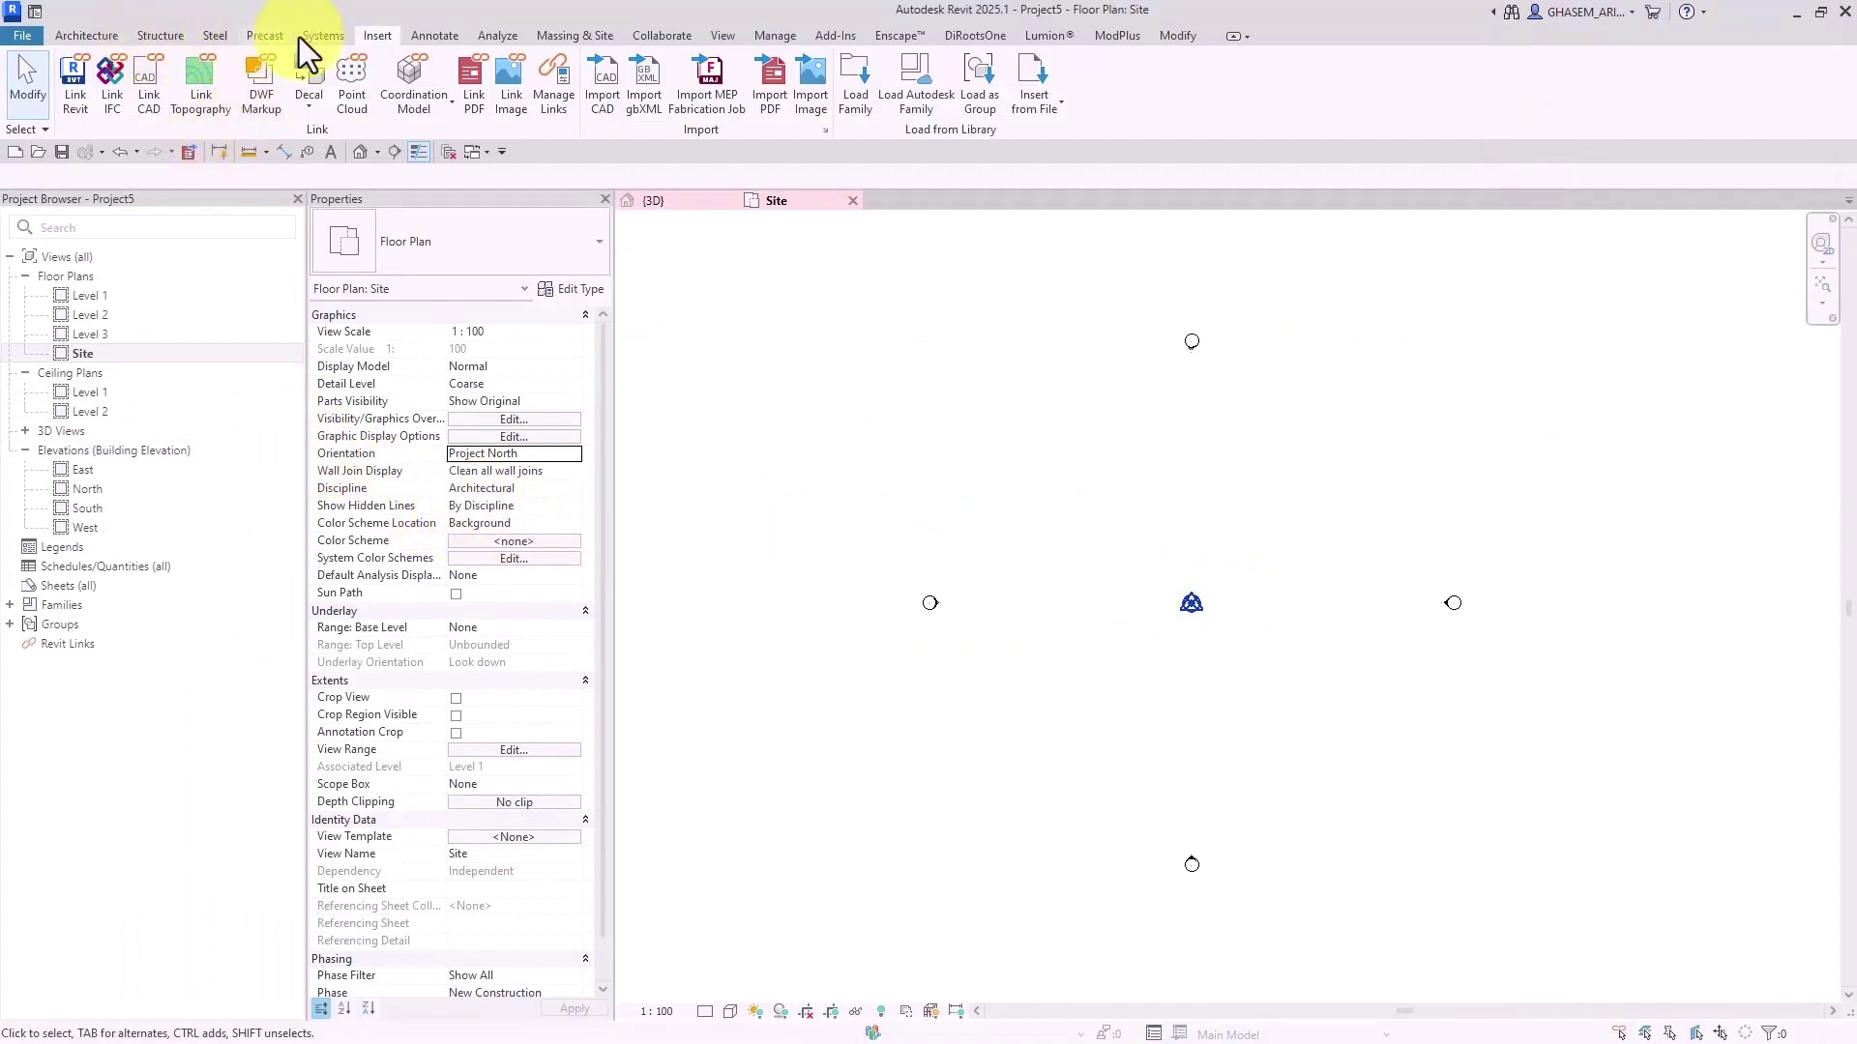
Load M_North Arrow-1.rfa from Annotations and place it above the Site plan's centre marker
{"action": "left_click", "coordinate": [435, 35]}
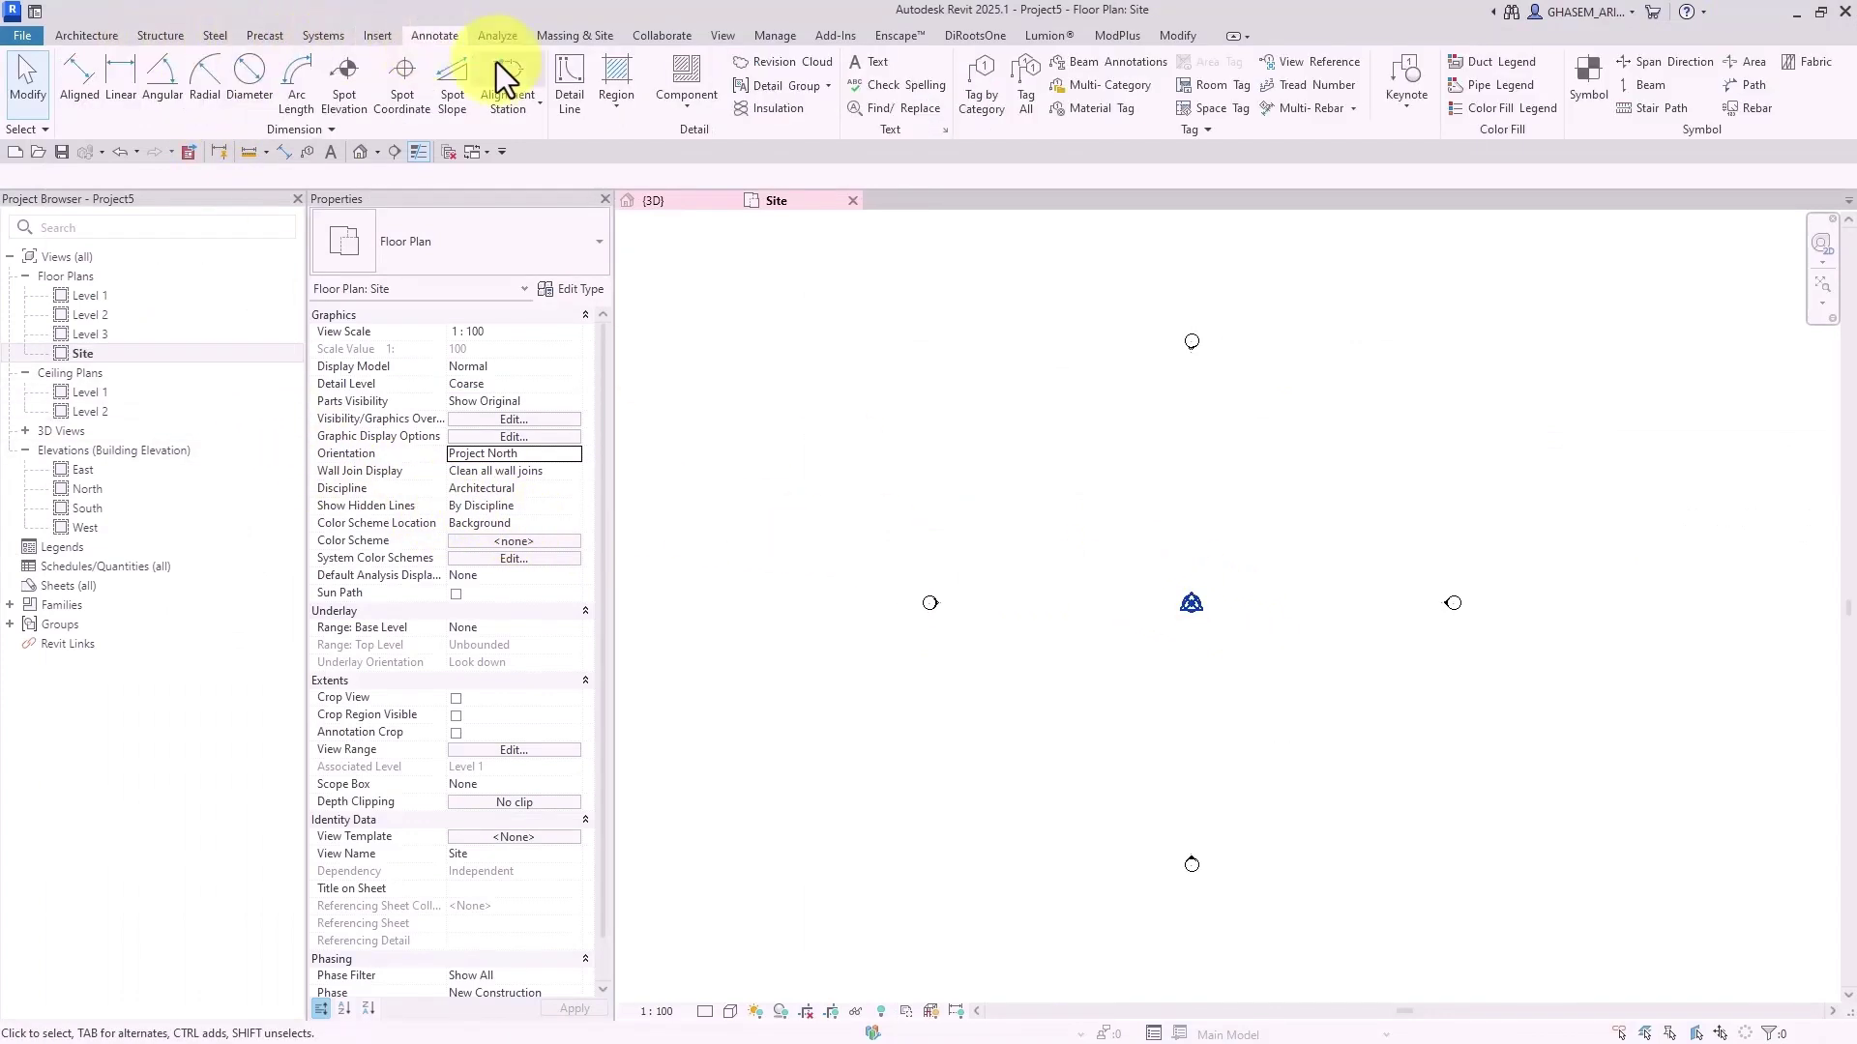
{"action": "left_click", "coordinate": [1594, 81]}
{"action": "left_click", "coordinate": [830, 113]}
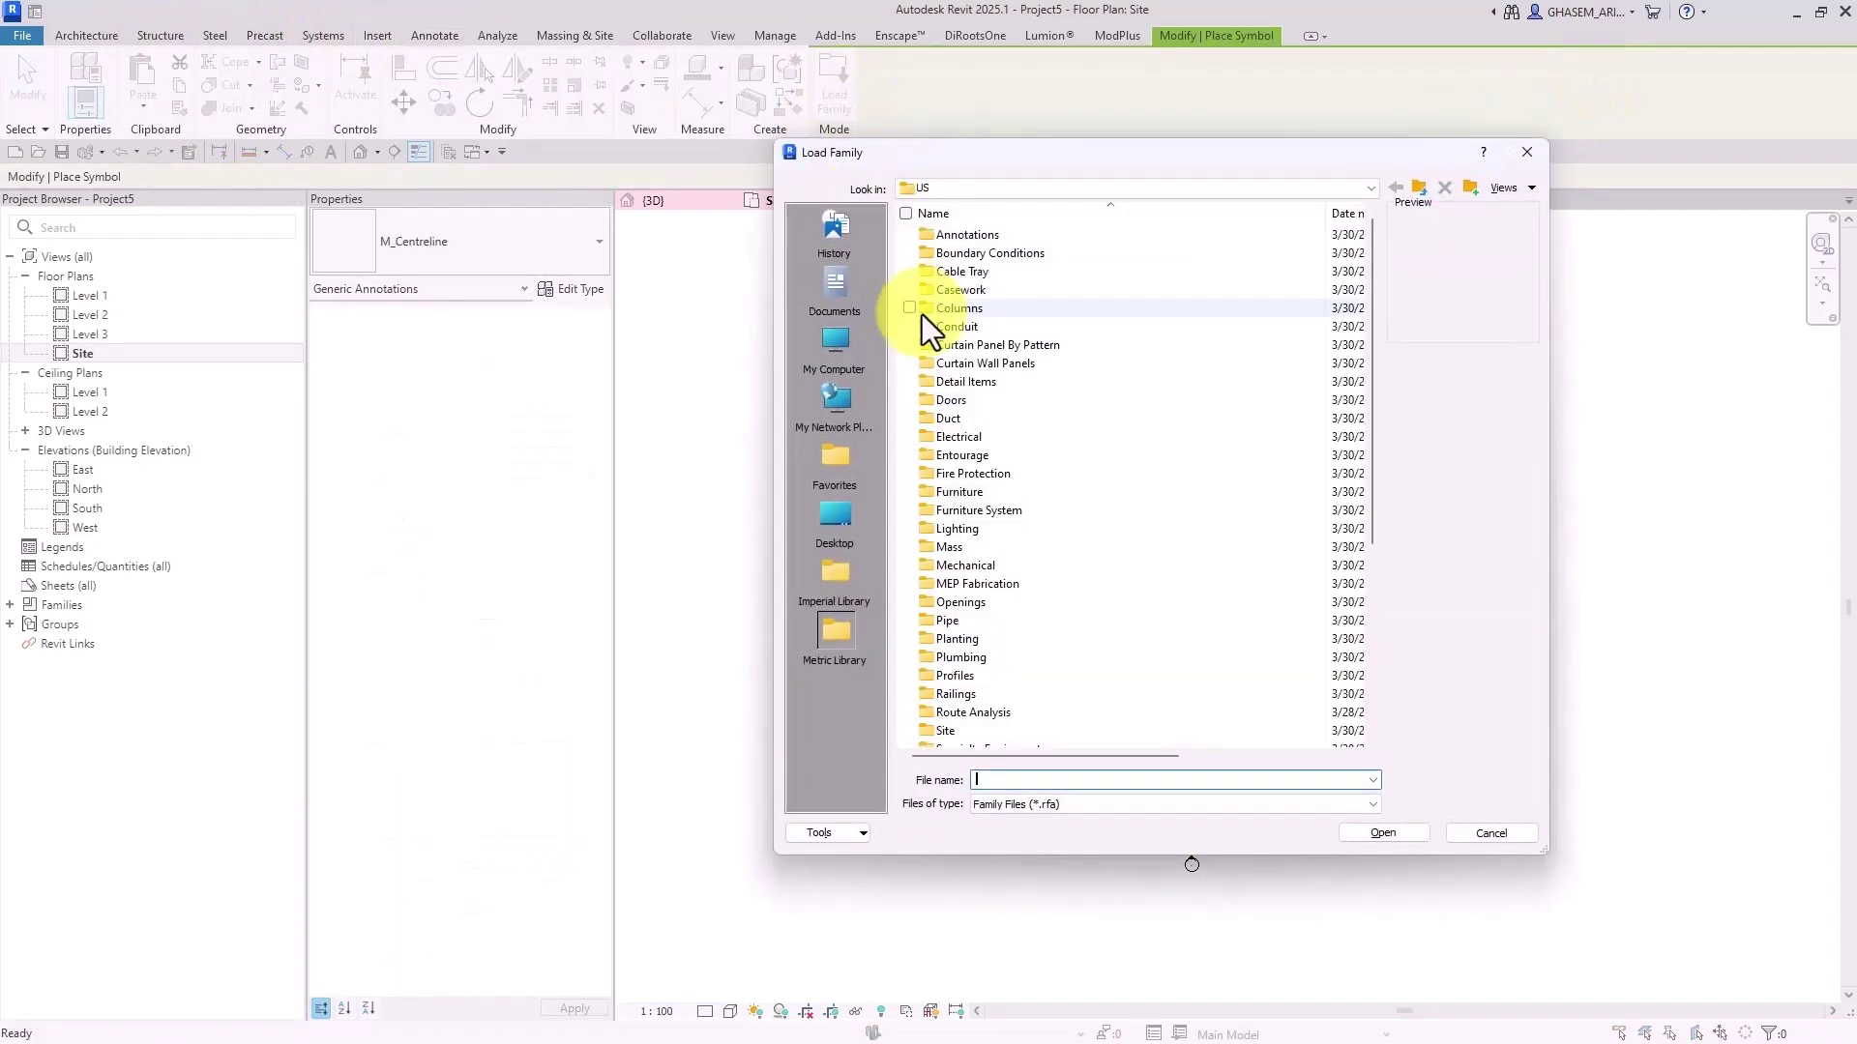
{"action": "double_click", "coordinate": [967, 236]}
{"action": "left_click", "coordinate": [1032, 451]}
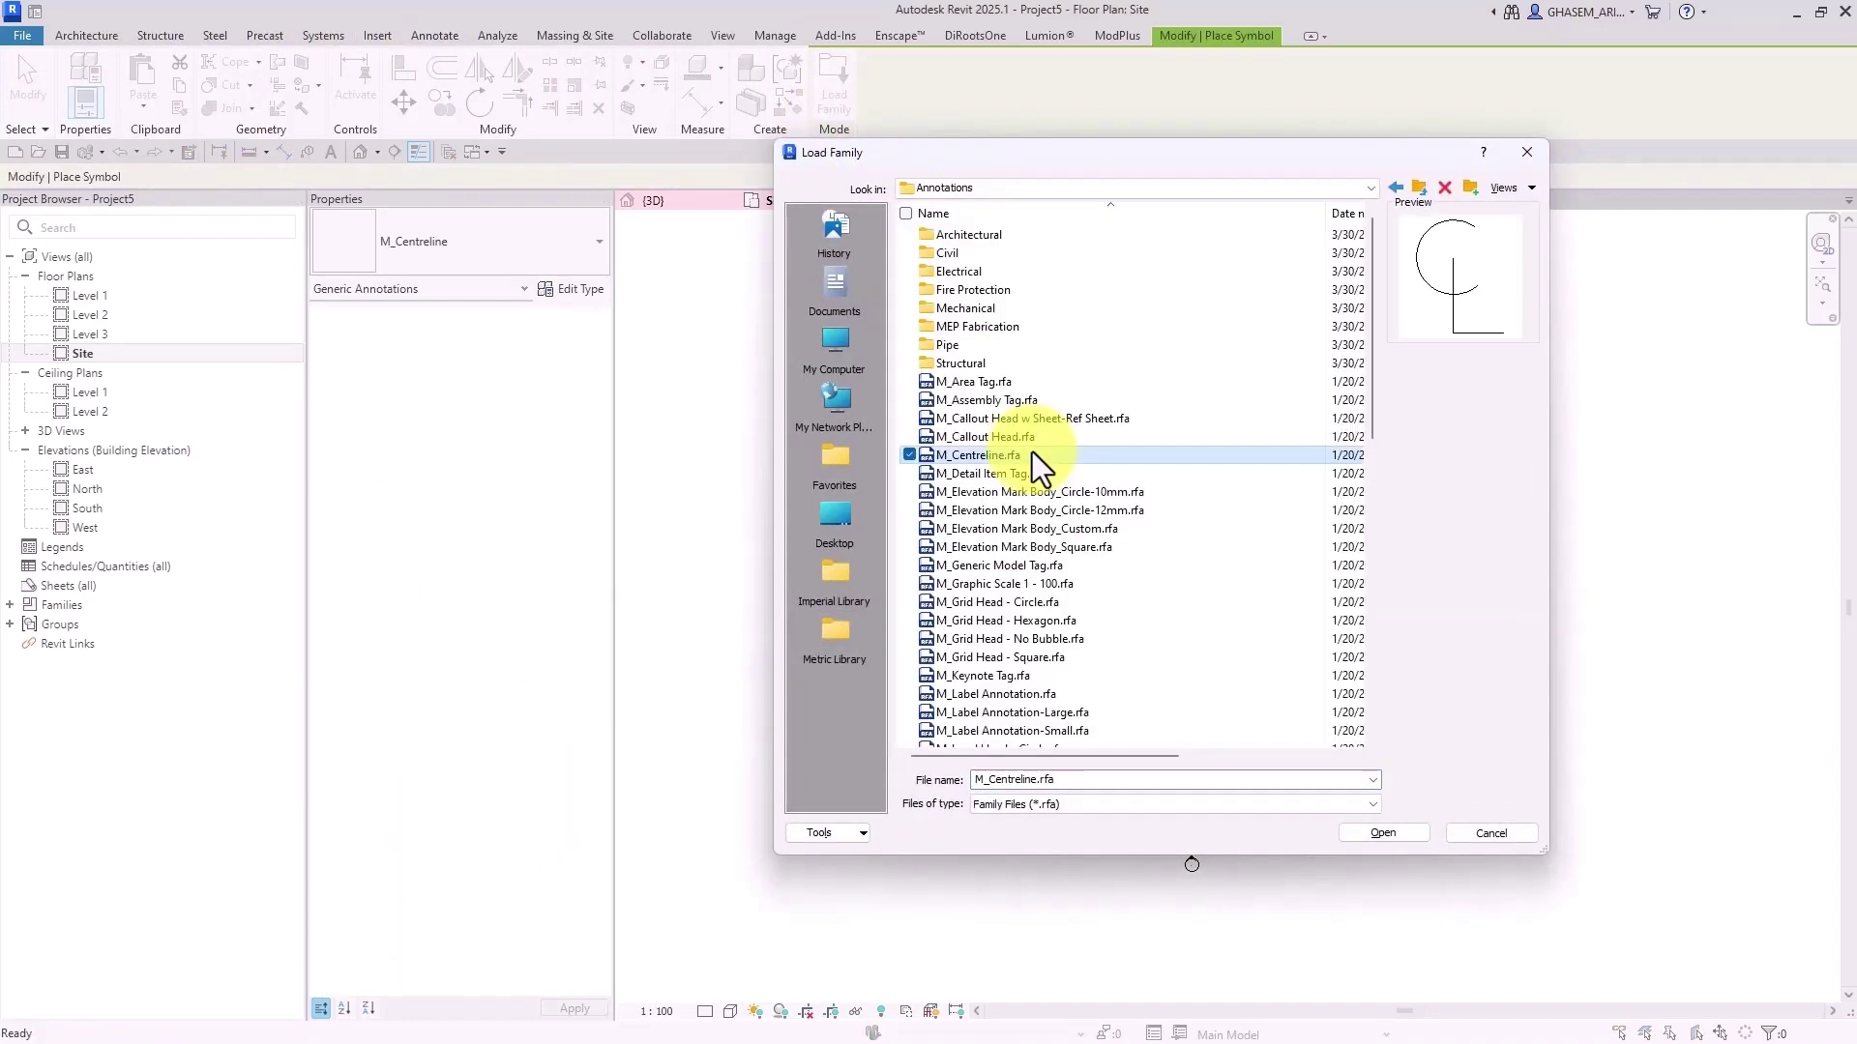
{"action": "key", "text": "Down"}
{"action": "key", "text": "Down"}
{"action": "key", "text": "Down"}
{"action": "key", "text": "Down"}
{"action": "key", "text": "Down"}
{"action": "key", "text": "Down"}
{"action": "key", "text": "Down"}
{"action": "key", "text": "Down"}
{"action": "key", "text": "Down"}
{"action": "key", "text": "Down"}
{"action": "key", "text": "Down"}
{"action": "key", "text": "Down"}
{"action": "key", "text": "Down"}
{"action": "key", "text": "Down"}
{"action": "key", "text": "Down"}
{"action": "key", "text": "Down"}
{"action": "key", "text": "Down"}
{"action": "key", "text": "Down"}
{"action": "key", "text": "Down"}
{"action": "key", "text": "Down"}
{"action": "key", "text": "Down"}
{"action": "key", "text": "Down"}
{"action": "key", "text": "Down"}
{"action": "key", "text": "Return"}
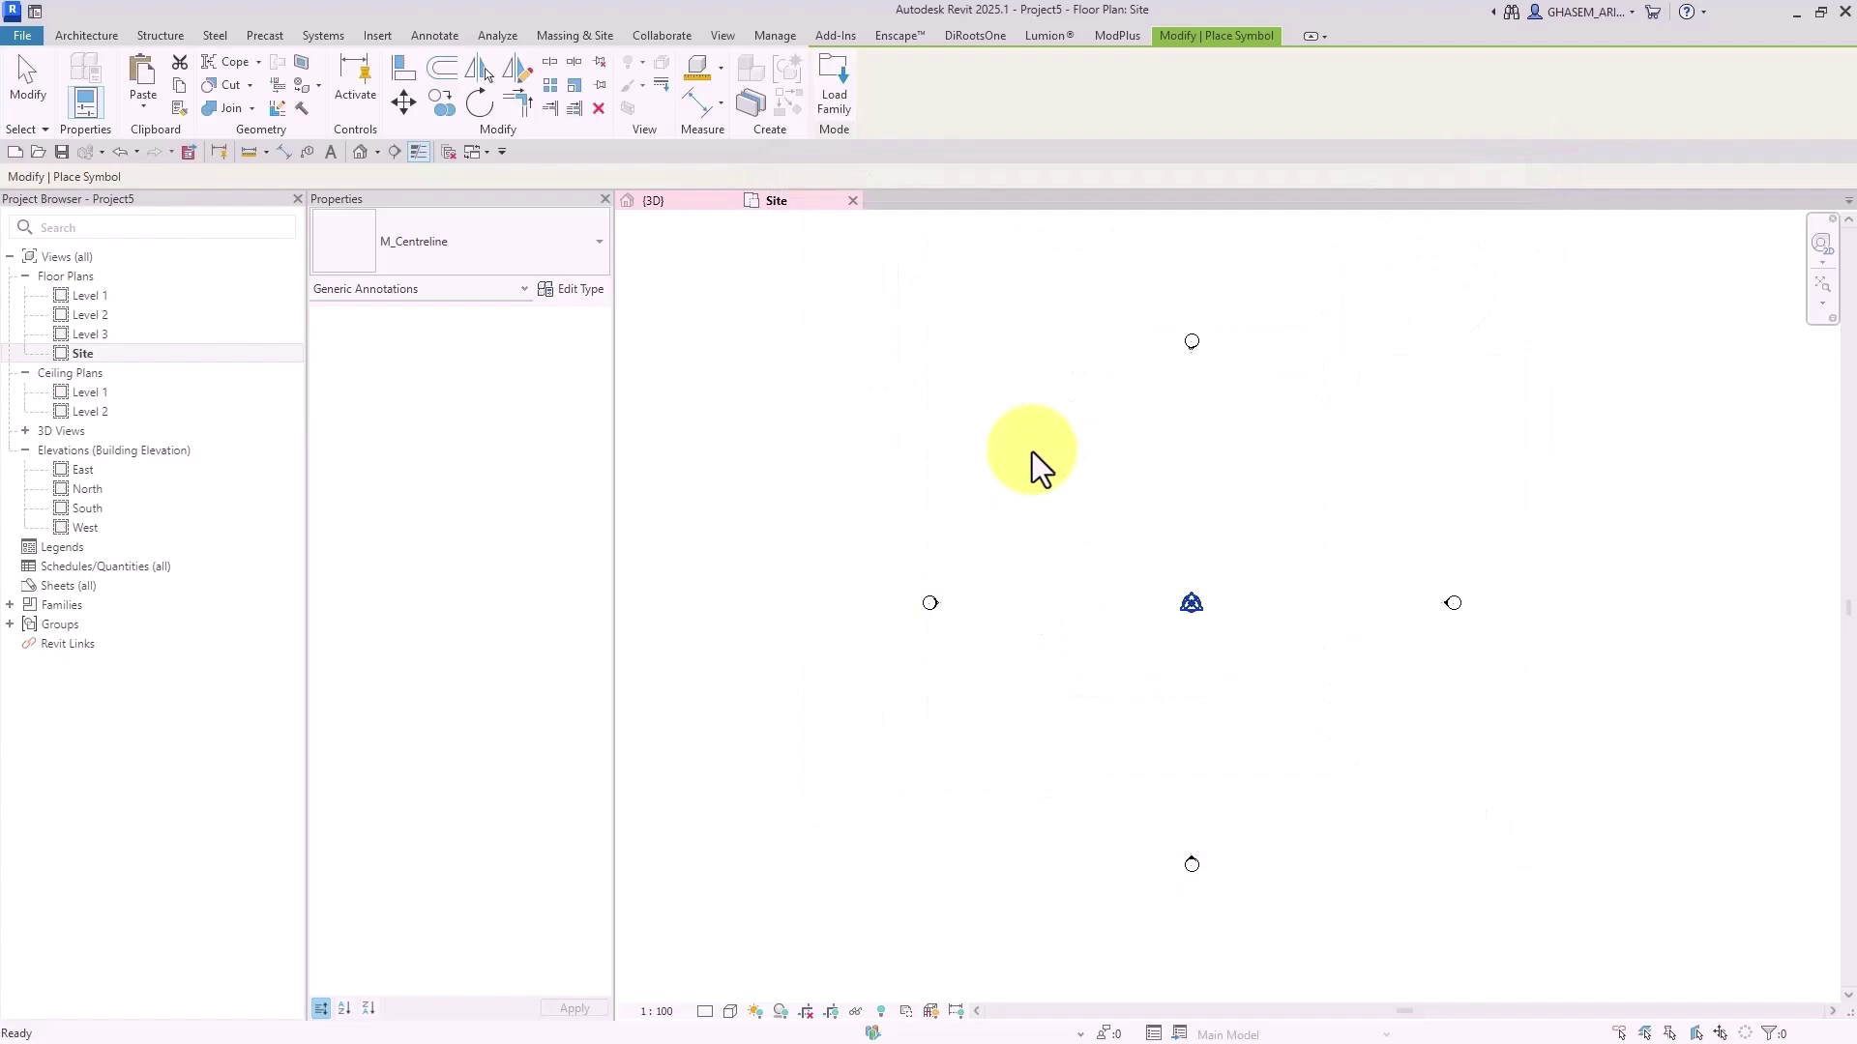
{"action": "middle_click_drag", "start_coordinate": [1226, 537], "coordinate": [1254, 565]}
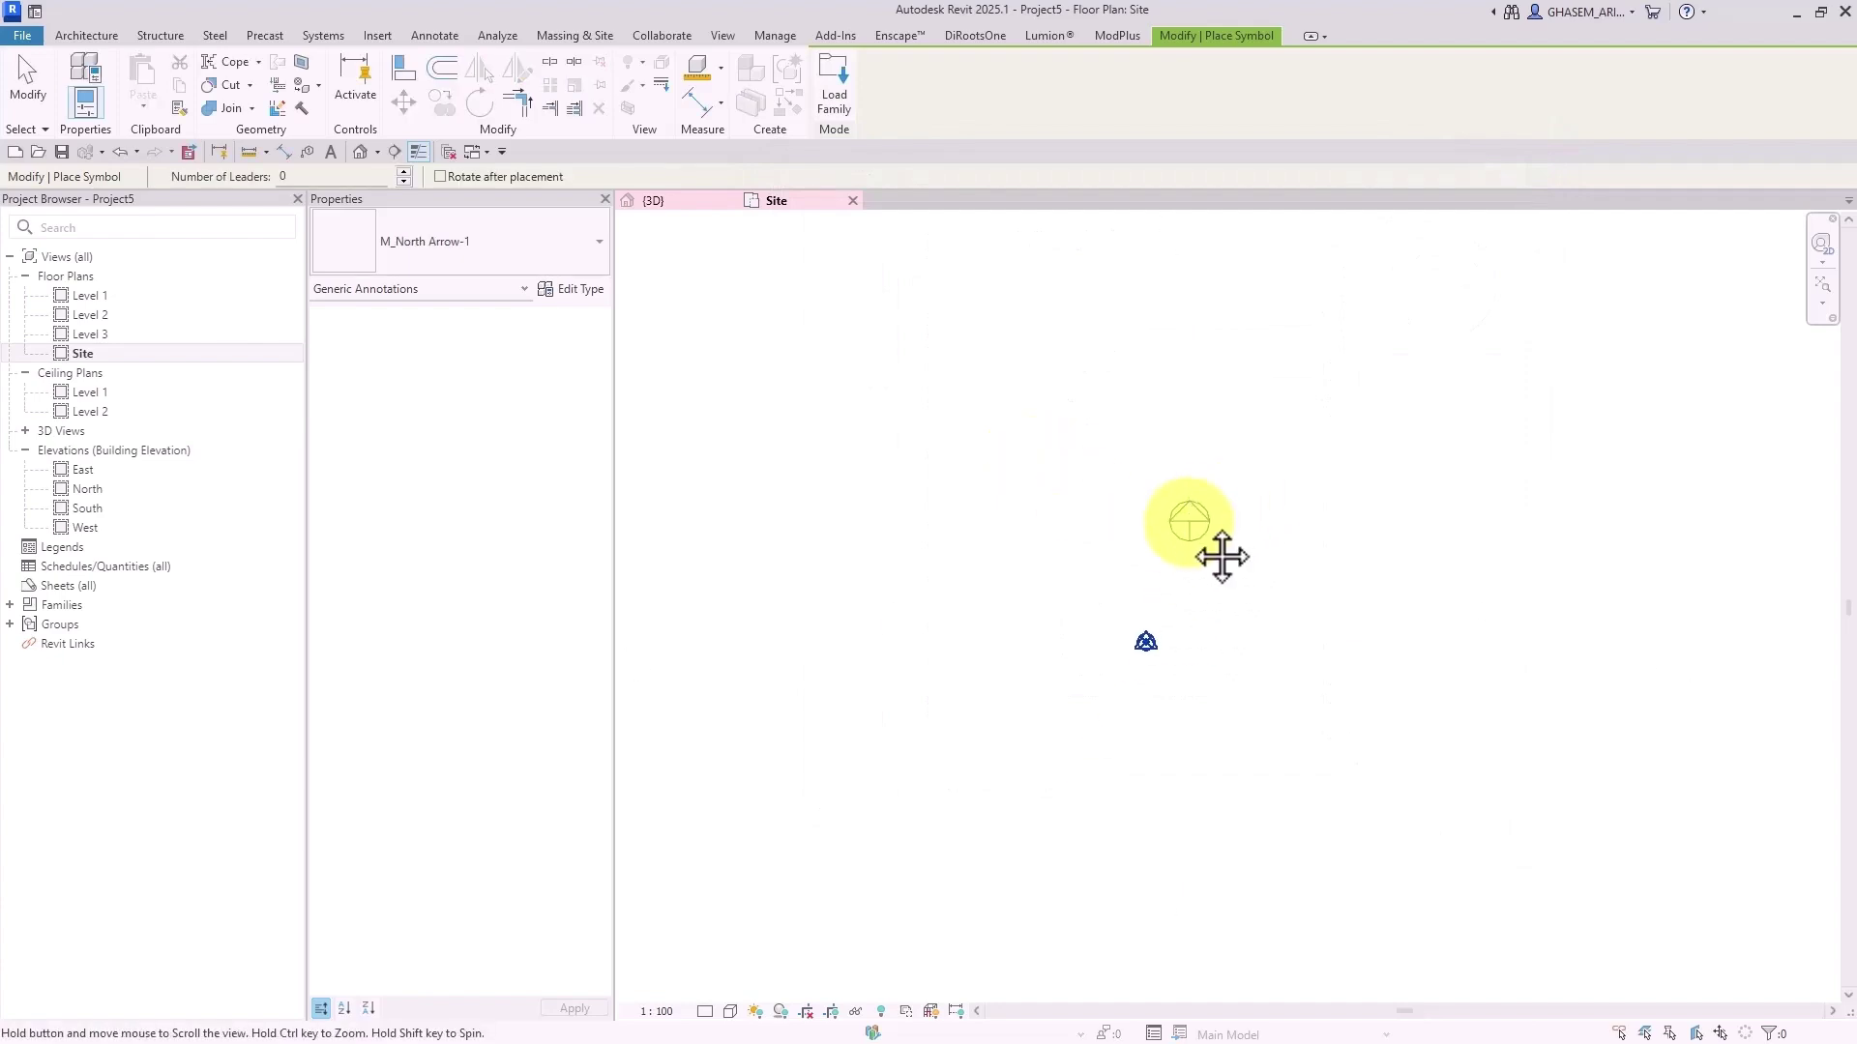
{"action": "left_click", "coordinate": [1172, 538]}
{"action": "left_click", "coordinate": [43, 90]}
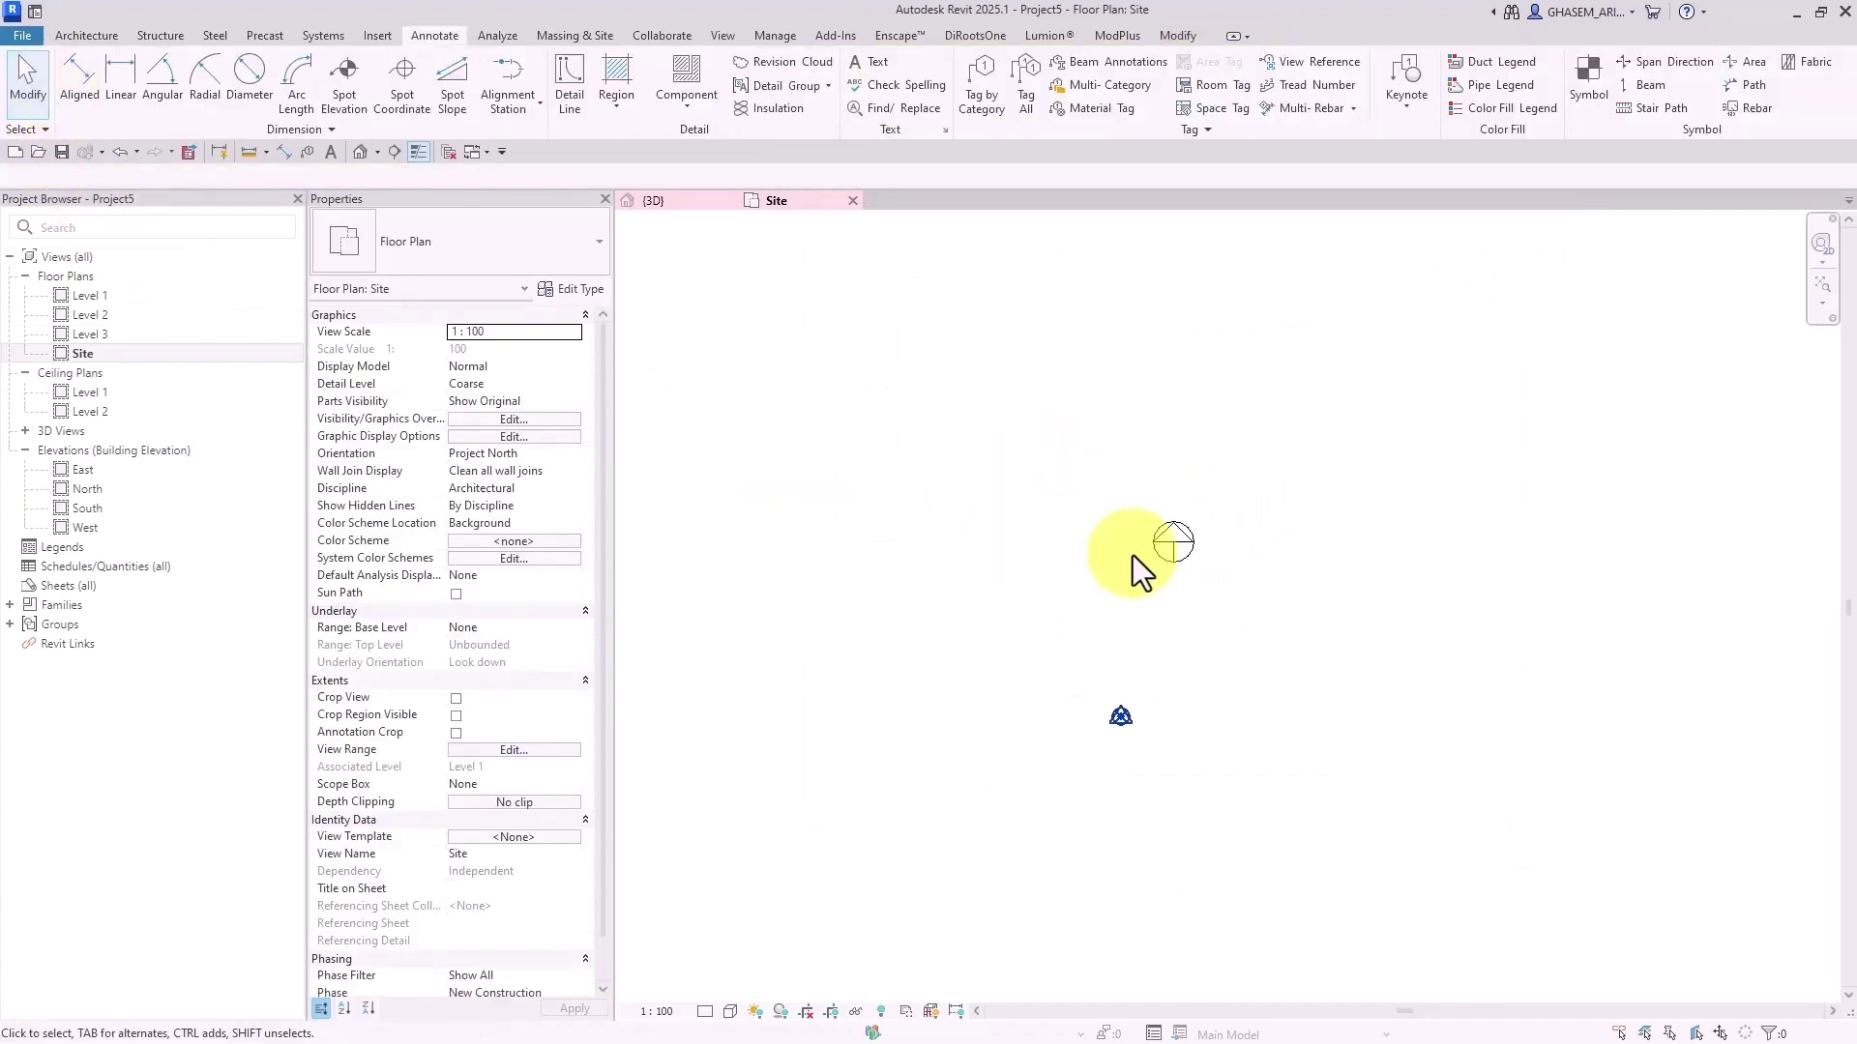
{"action": "scroll", "coordinate": [1174, 549], "scroll_direction": "down", "scroll_amount": 2}
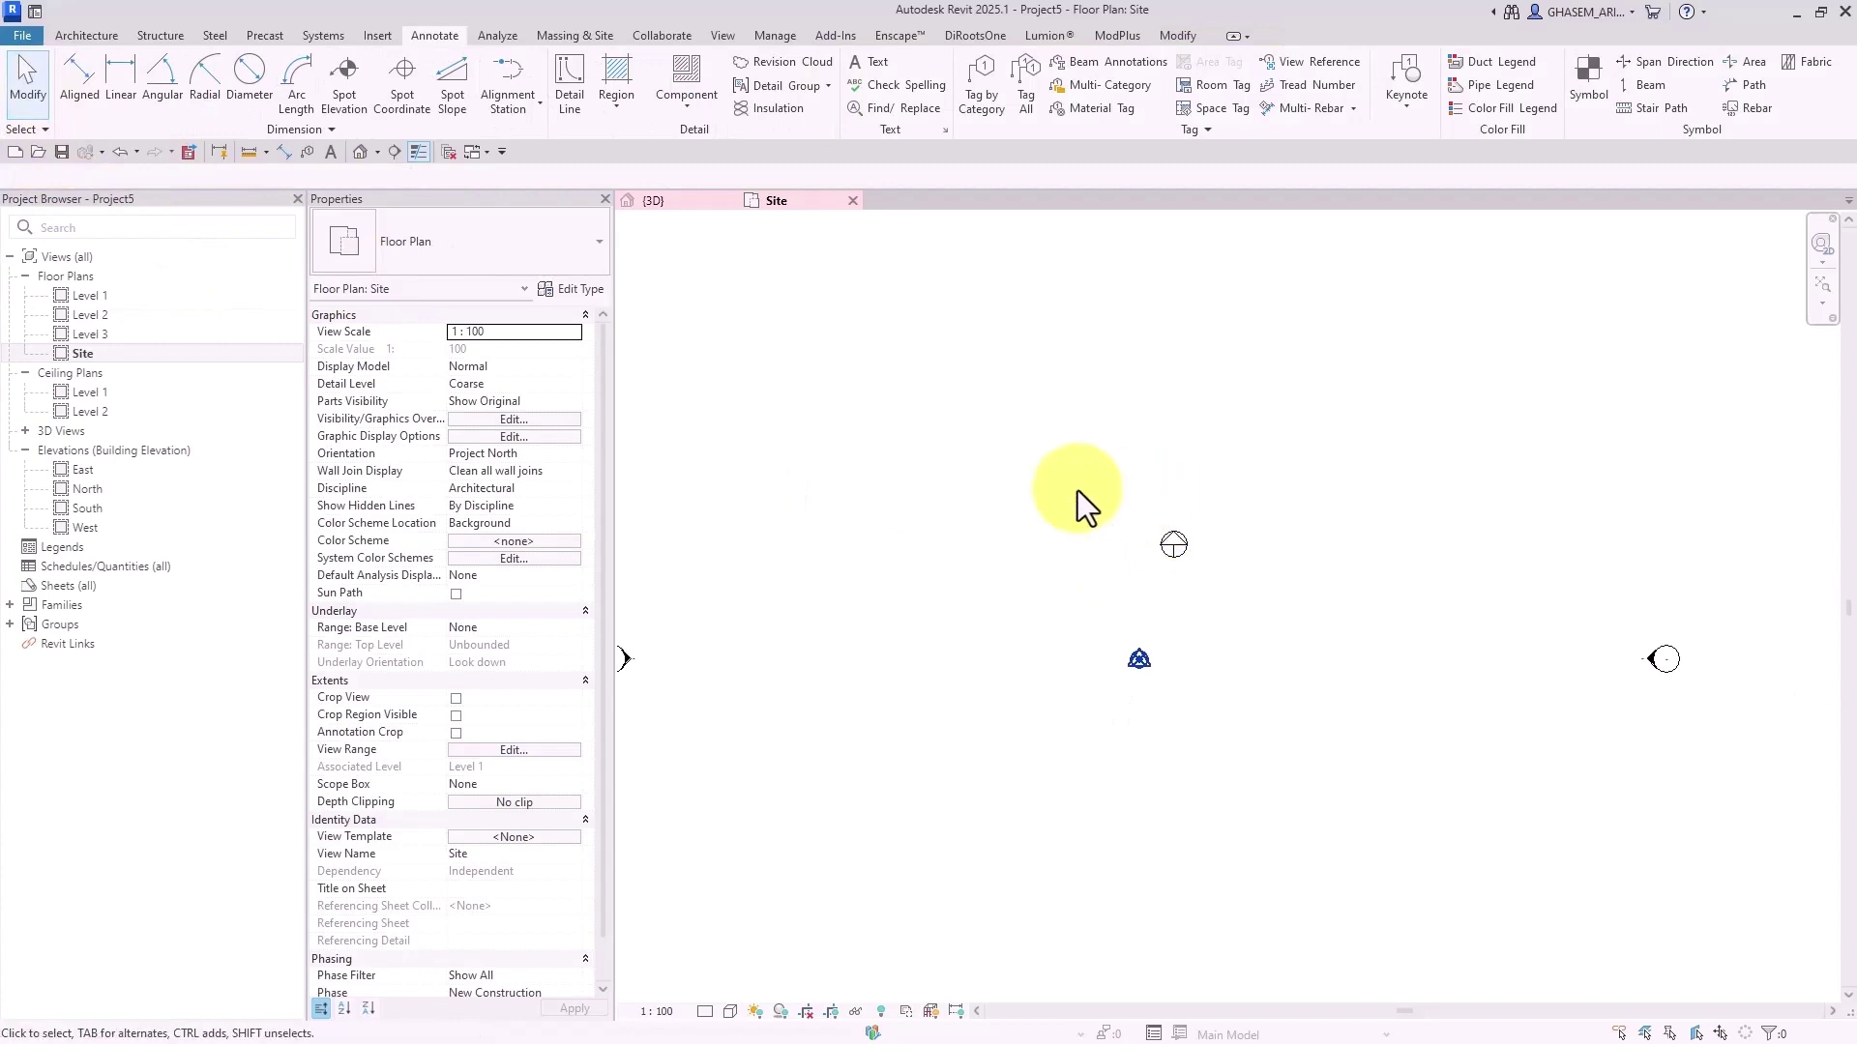
{"action": "scroll", "coordinate": [1200, 546], "scroll_direction": "up", "scroll_amount": 1}
{"action": "left_click", "coordinate": [1188, 556]}
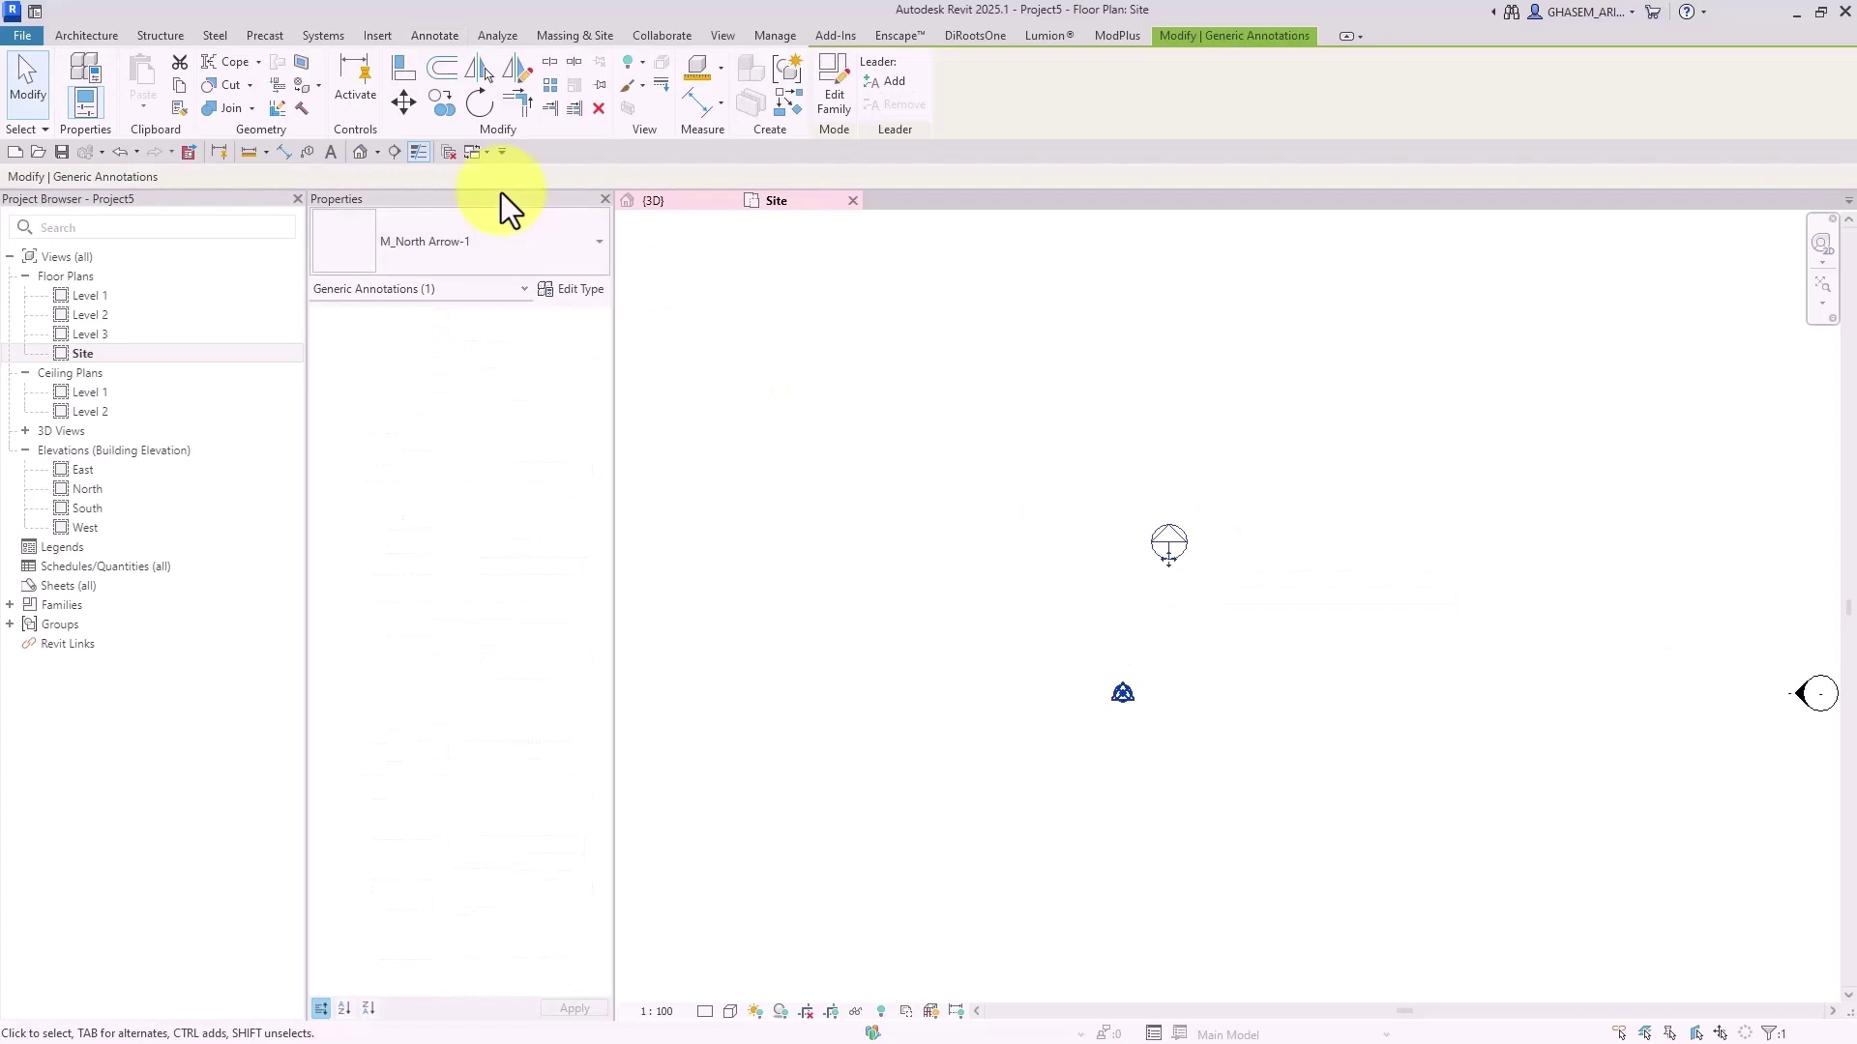
{"action": "left_click", "coordinate": [478, 101]}
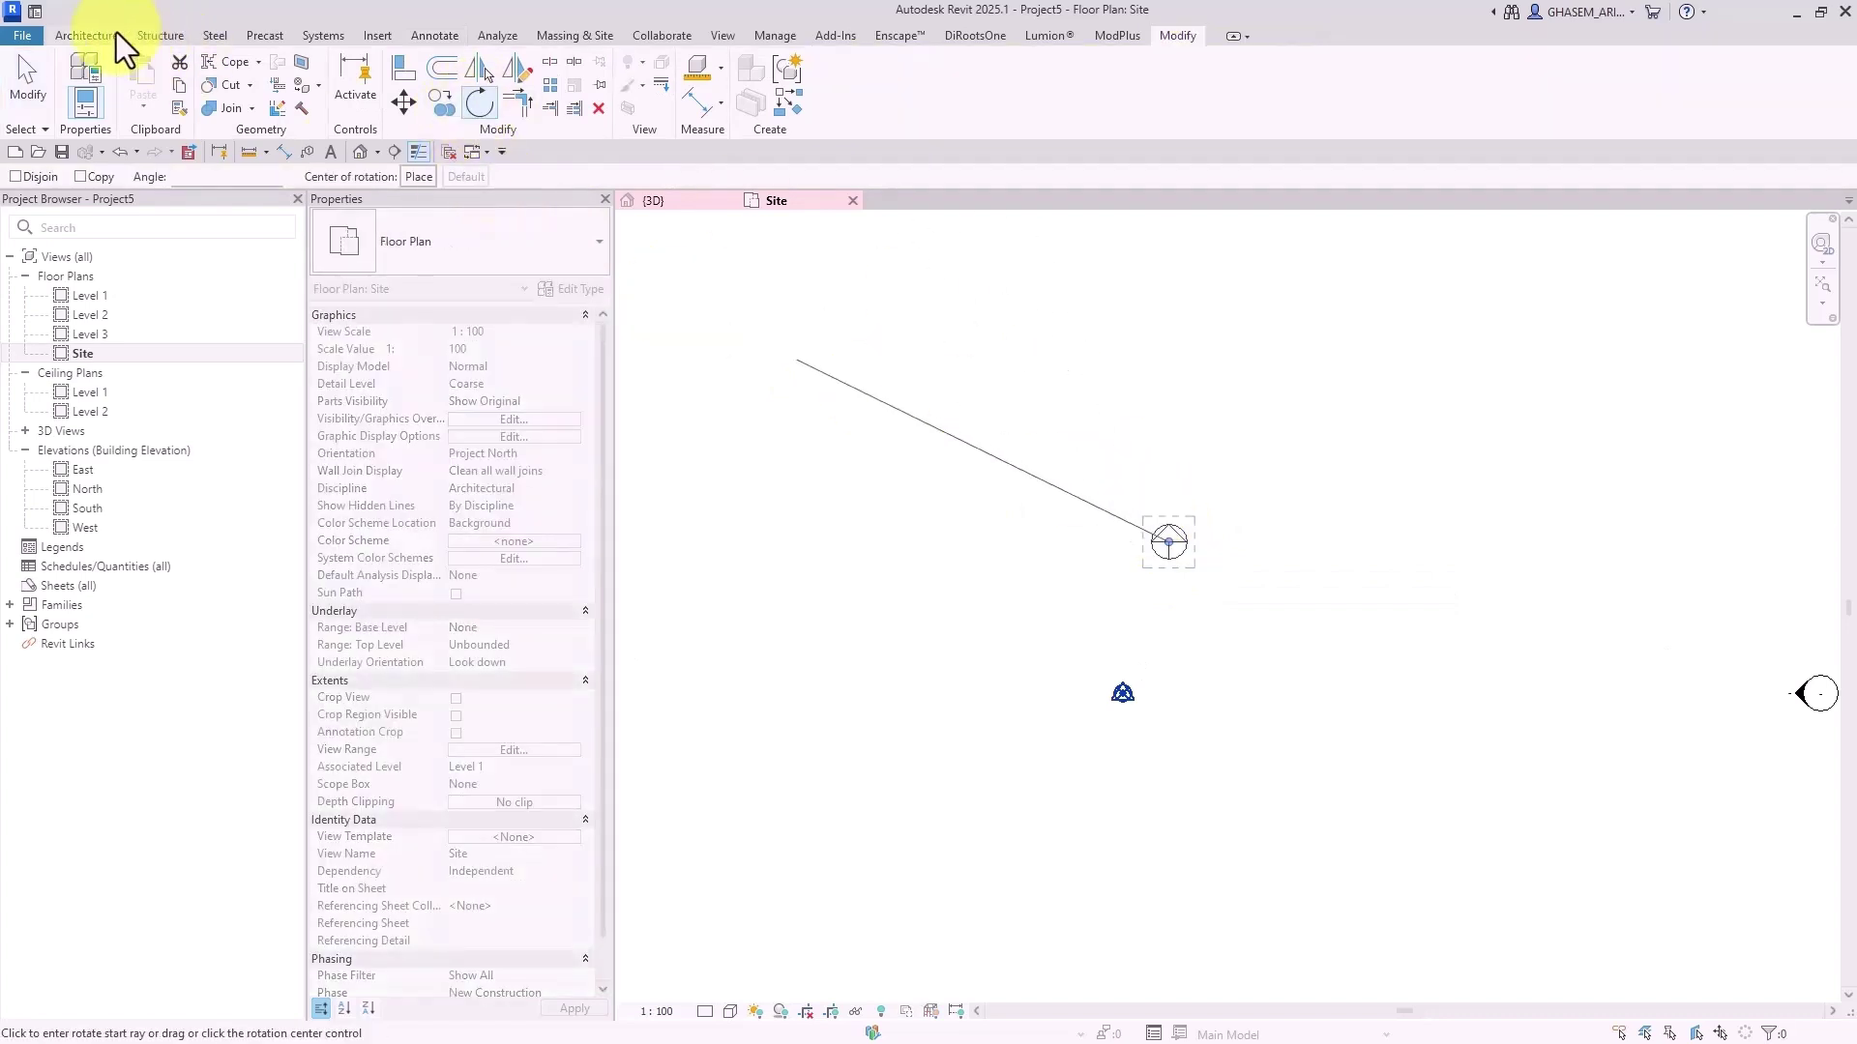
{"action": "key", "text": "Escape"}
{"action": "scroll", "coordinate": [1170, 545], "scroll_direction": "down", "scroll_amount": 1}
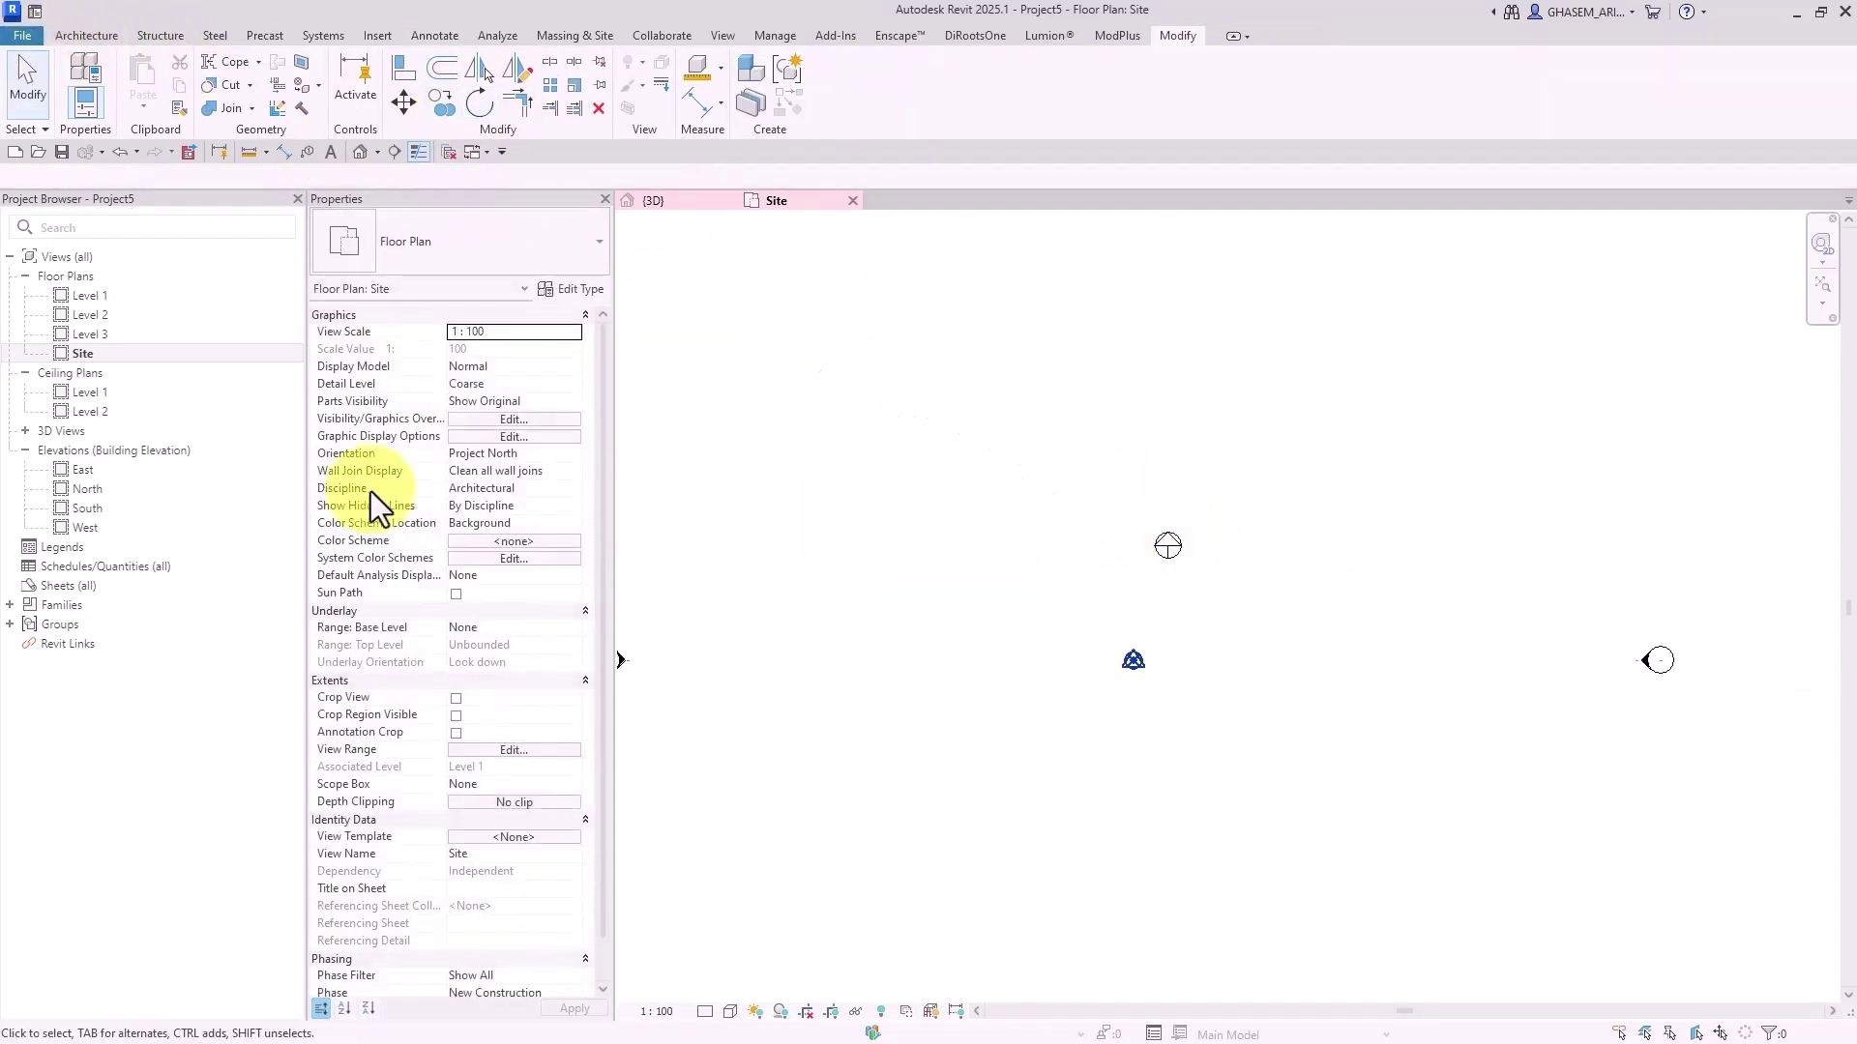
{"action": "left_click", "coordinate": [481, 453]}
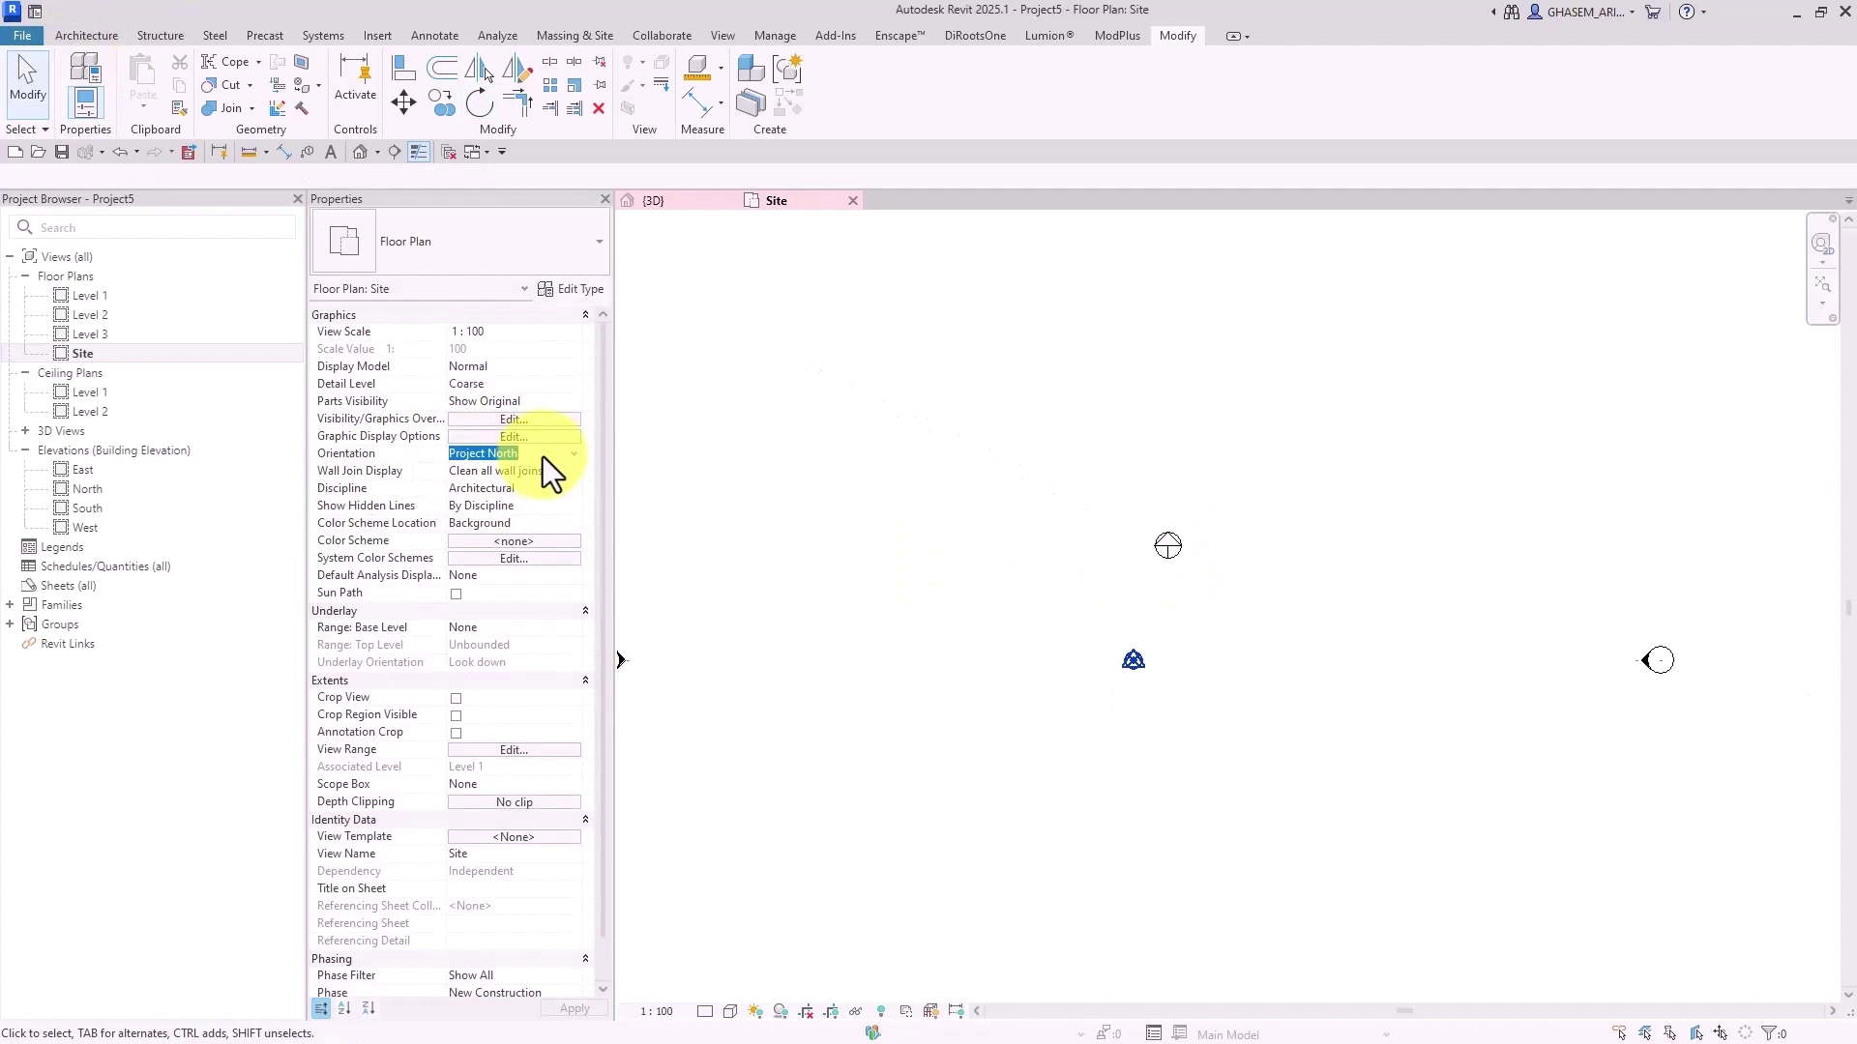
Rename the Site view to Site-Project North
{"action": "right_click", "coordinate": [90, 353]}
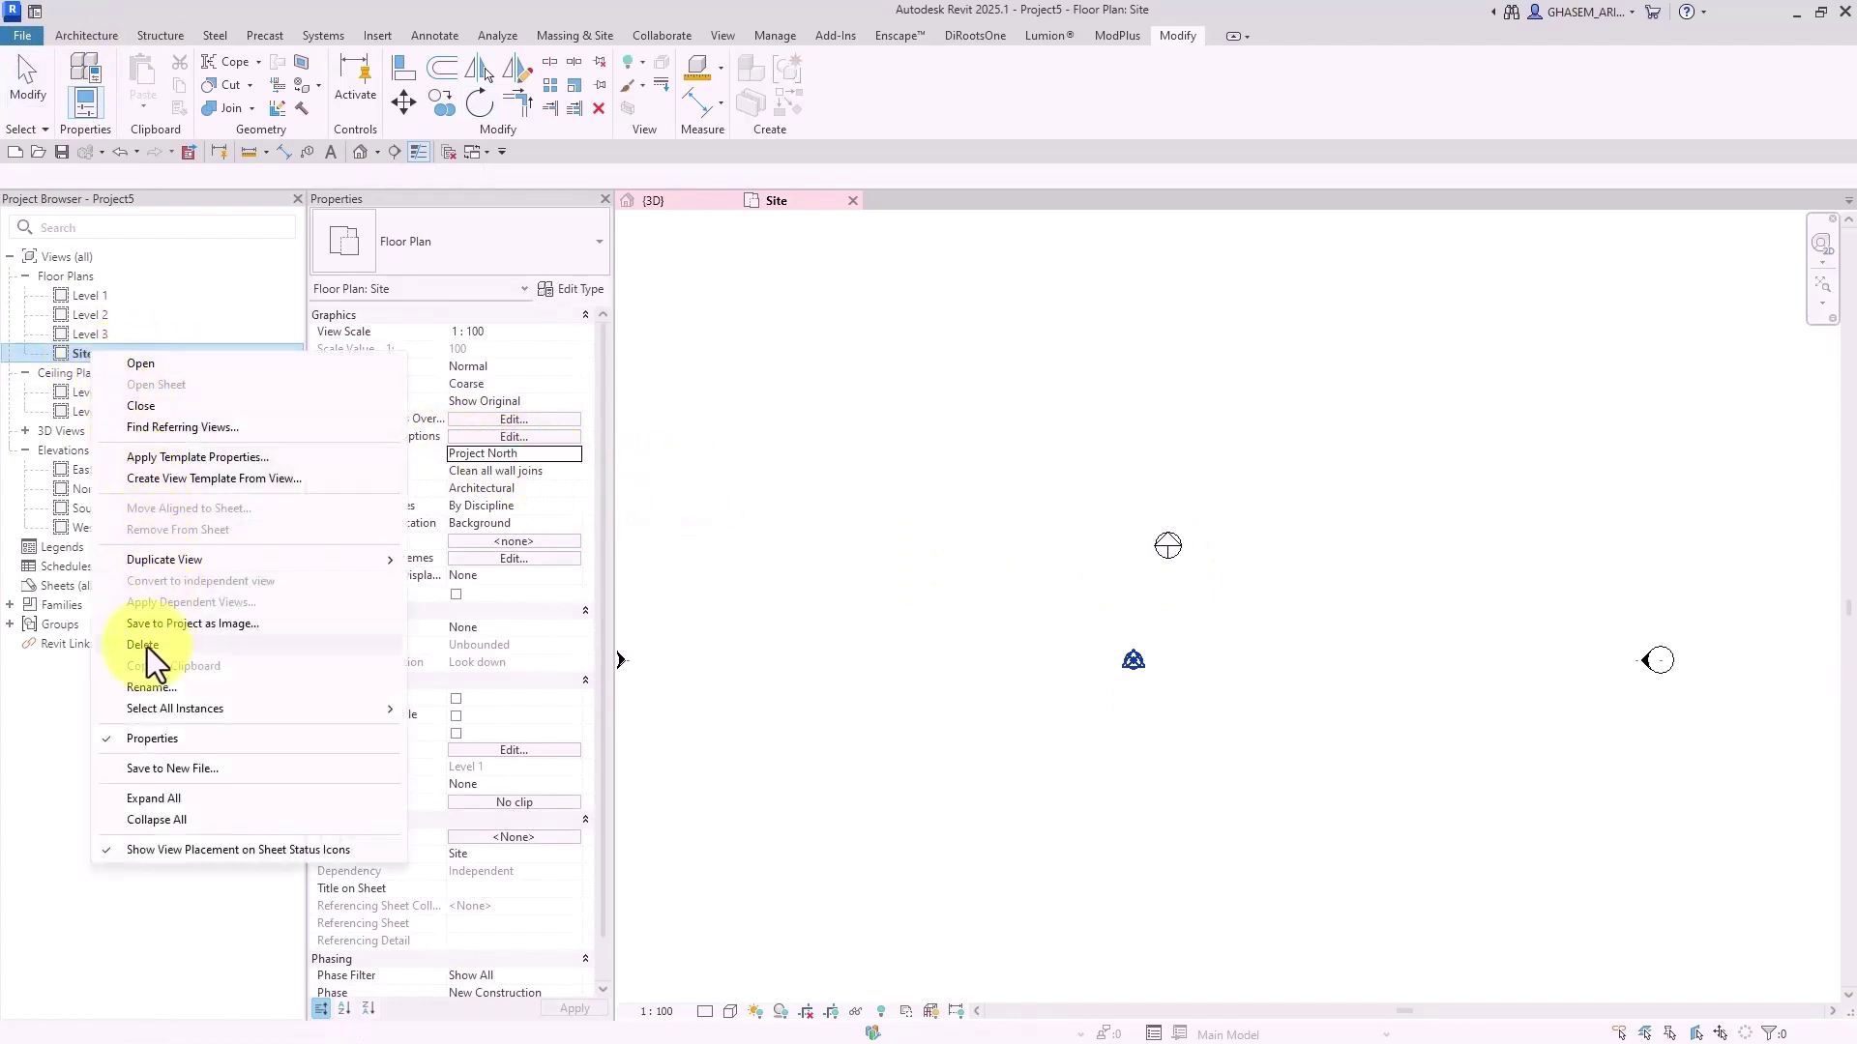
{"action": "left_click", "coordinate": [148, 687]}
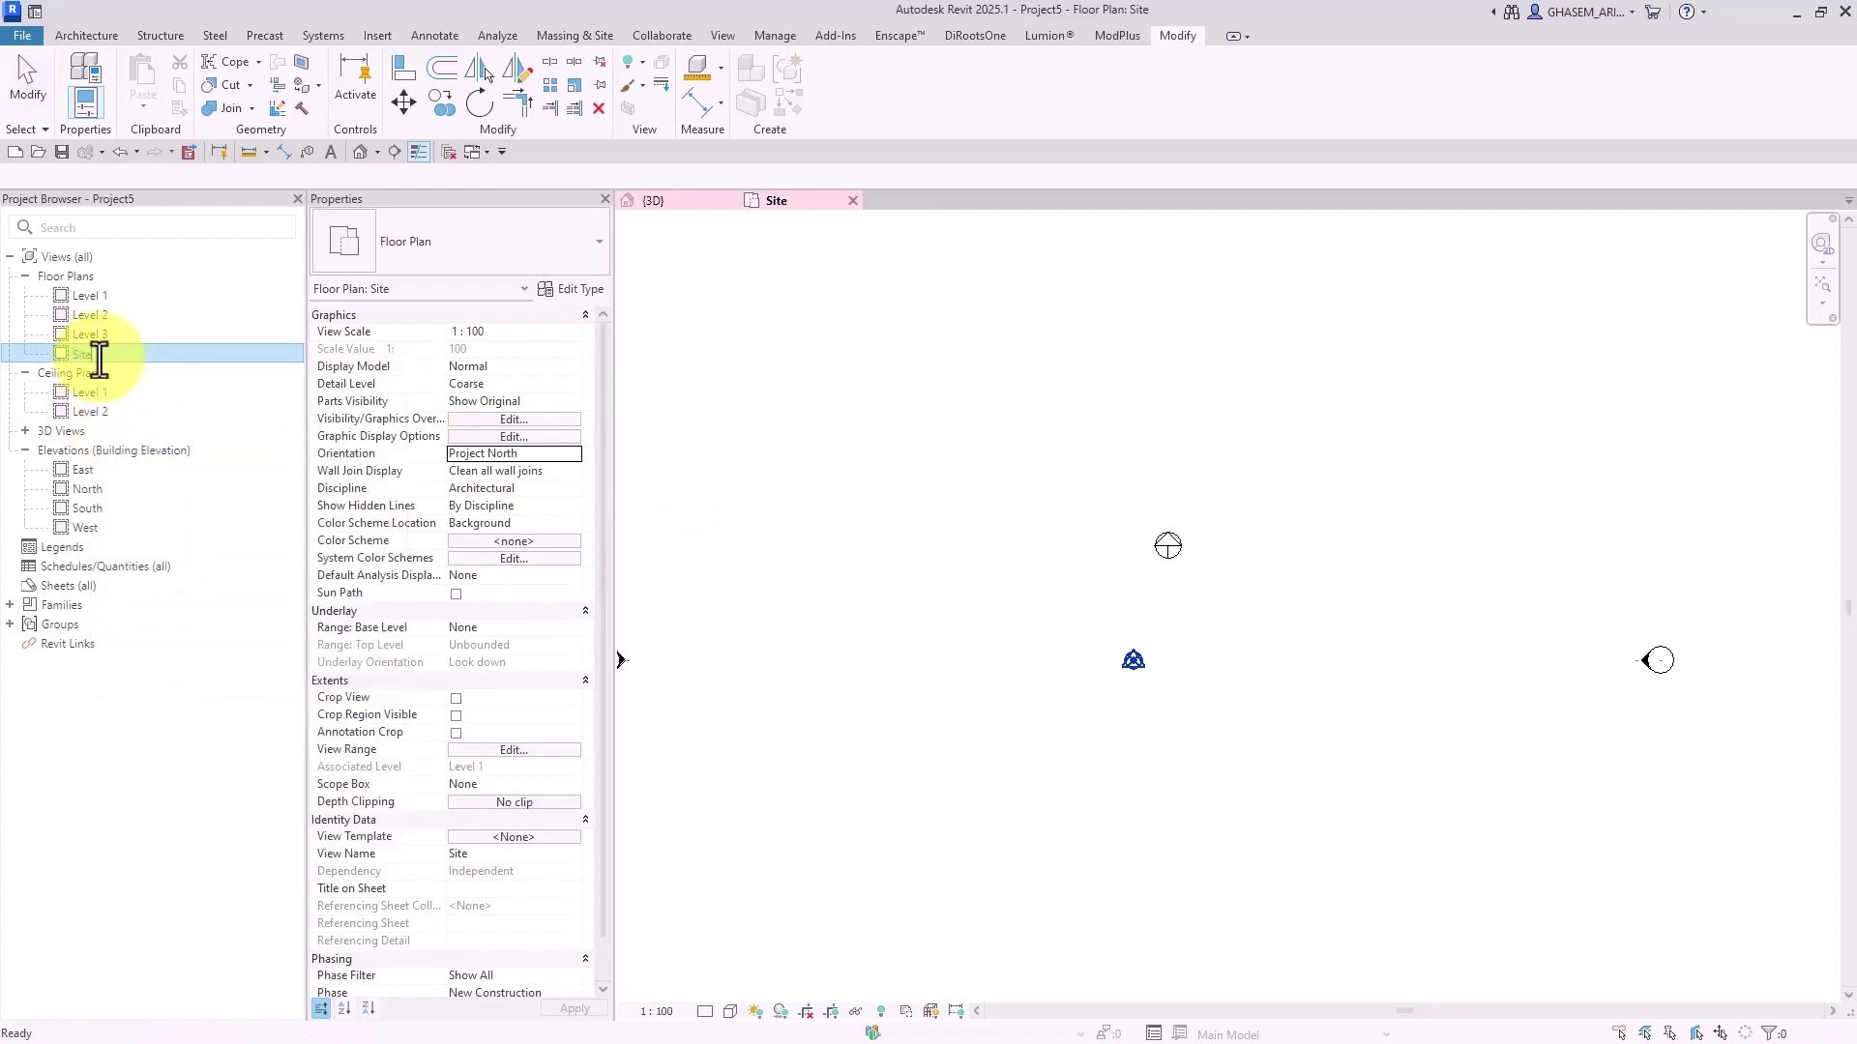
{"action": "type", "text": "-Project North"}
{"action": "key", "text": "Return"}
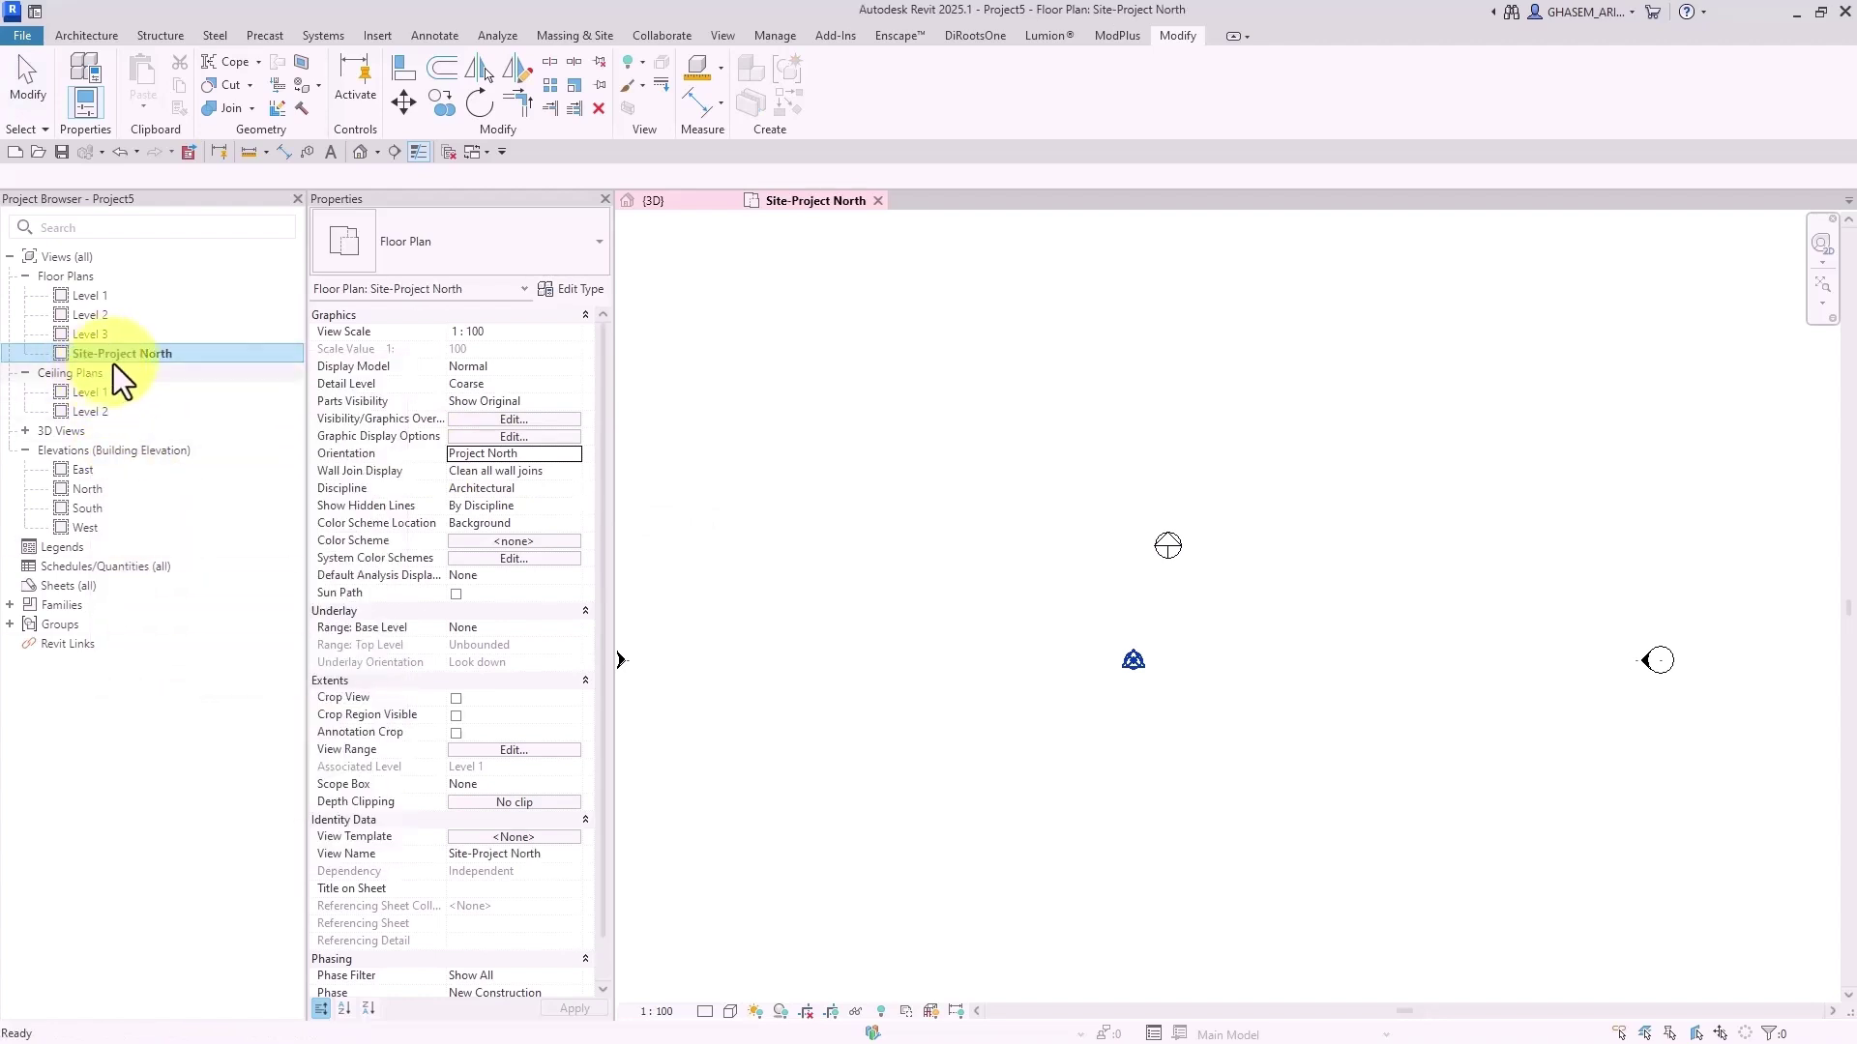
Duplicate it with detailing, set the copy to True North, and start renaming it Site-True North
{"action": "right_click", "coordinate": [115, 362]}
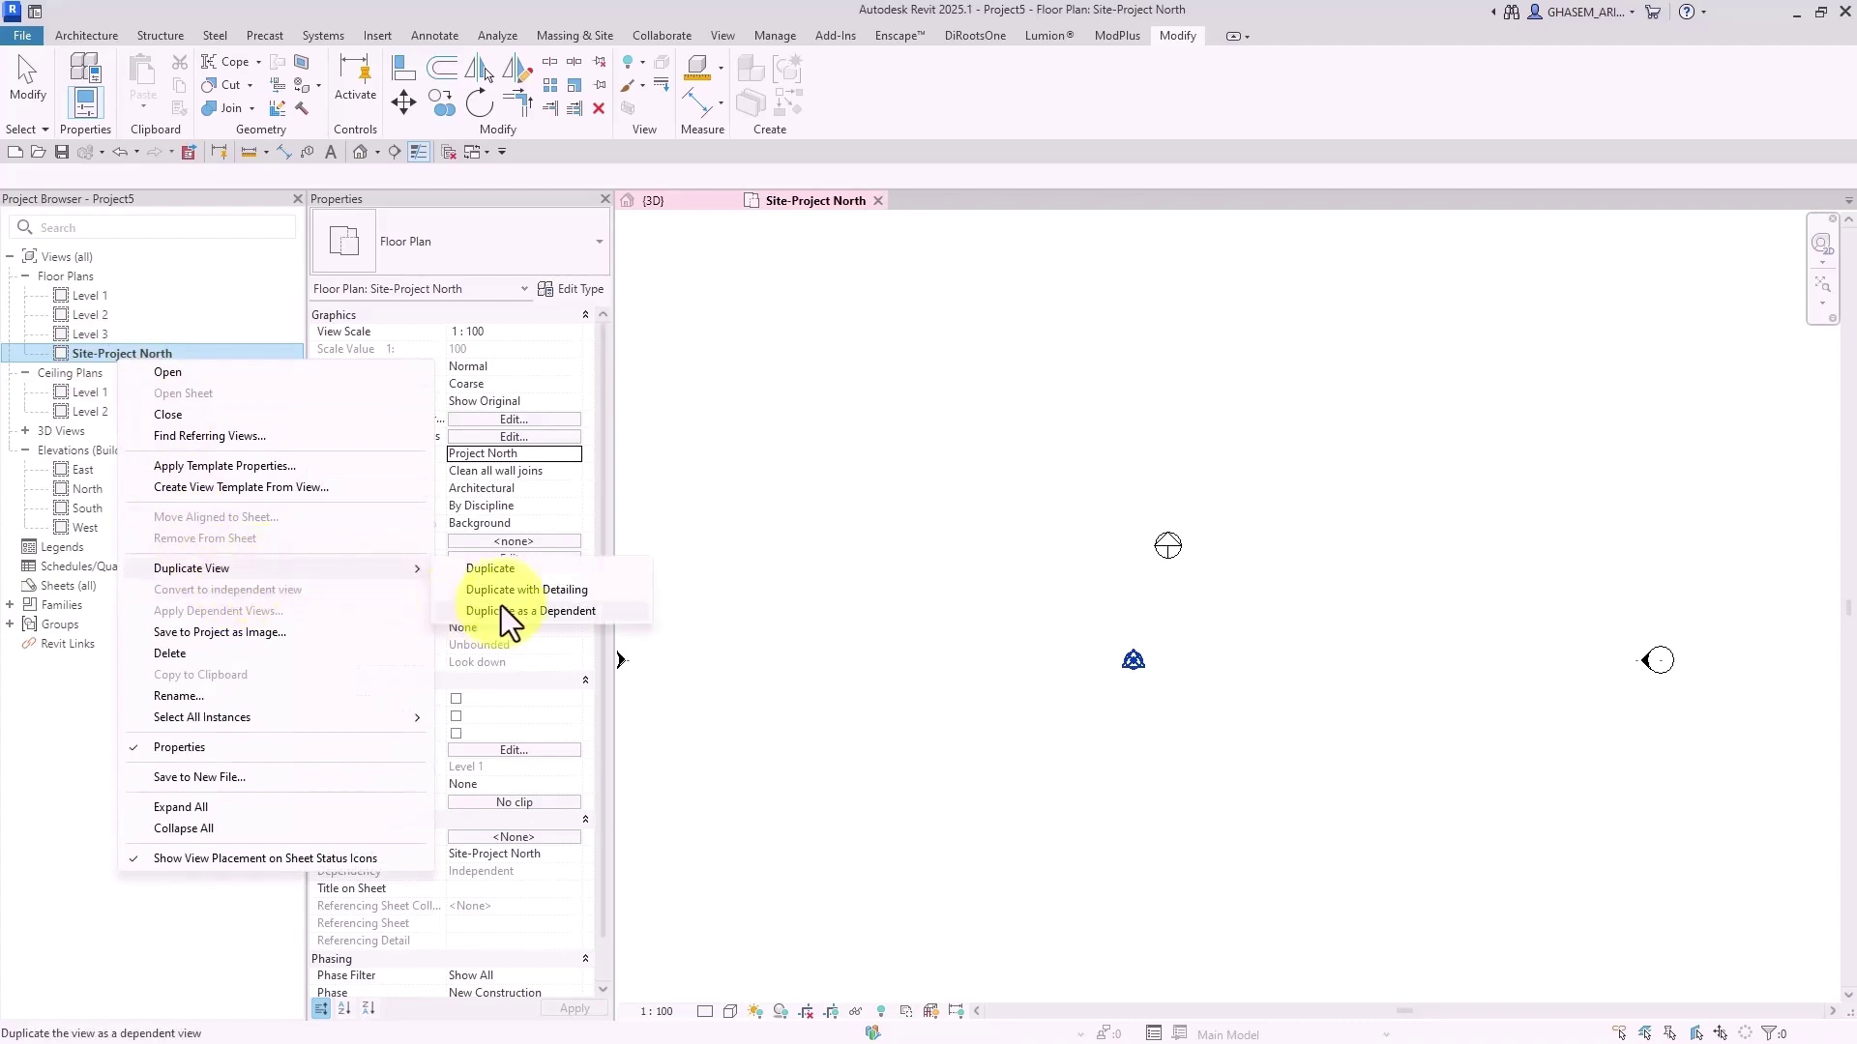
{"action": "left_click", "coordinate": [518, 591]}
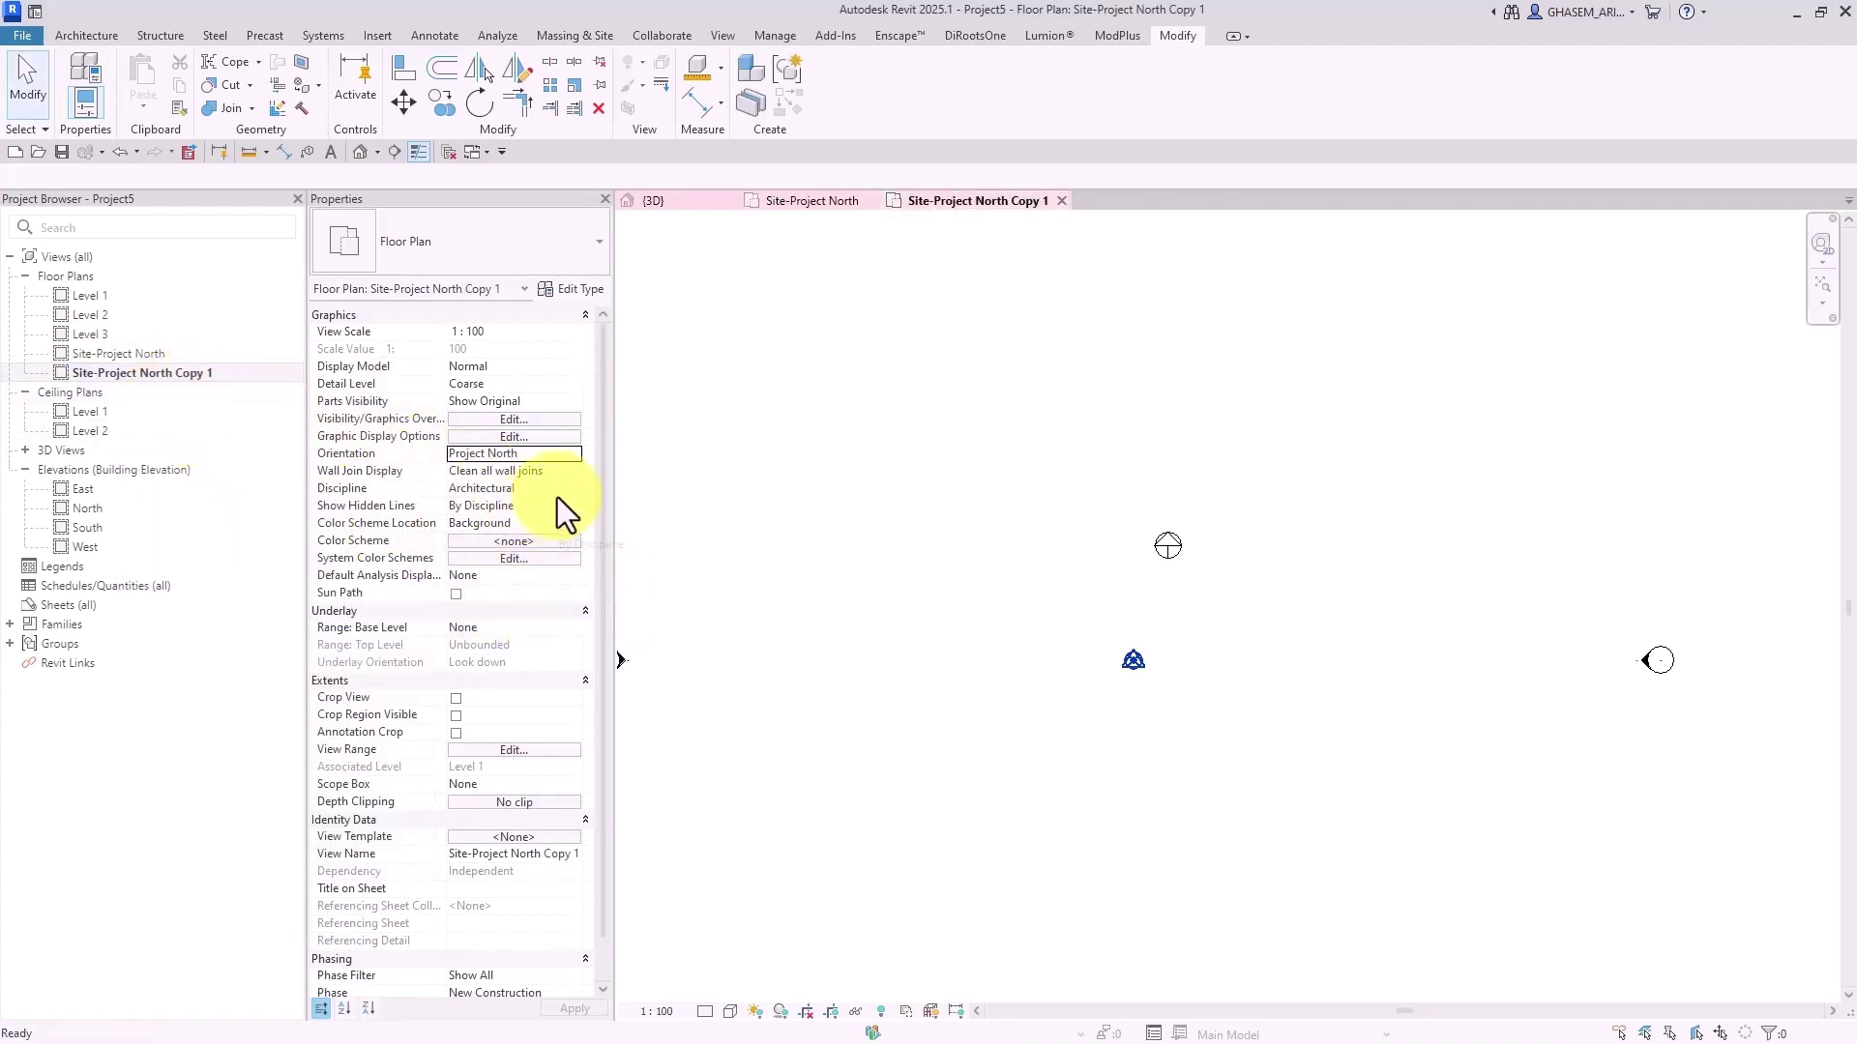
{"action": "left_click", "coordinate": [578, 458]}
{"action": "left_click", "coordinate": [526, 479]}
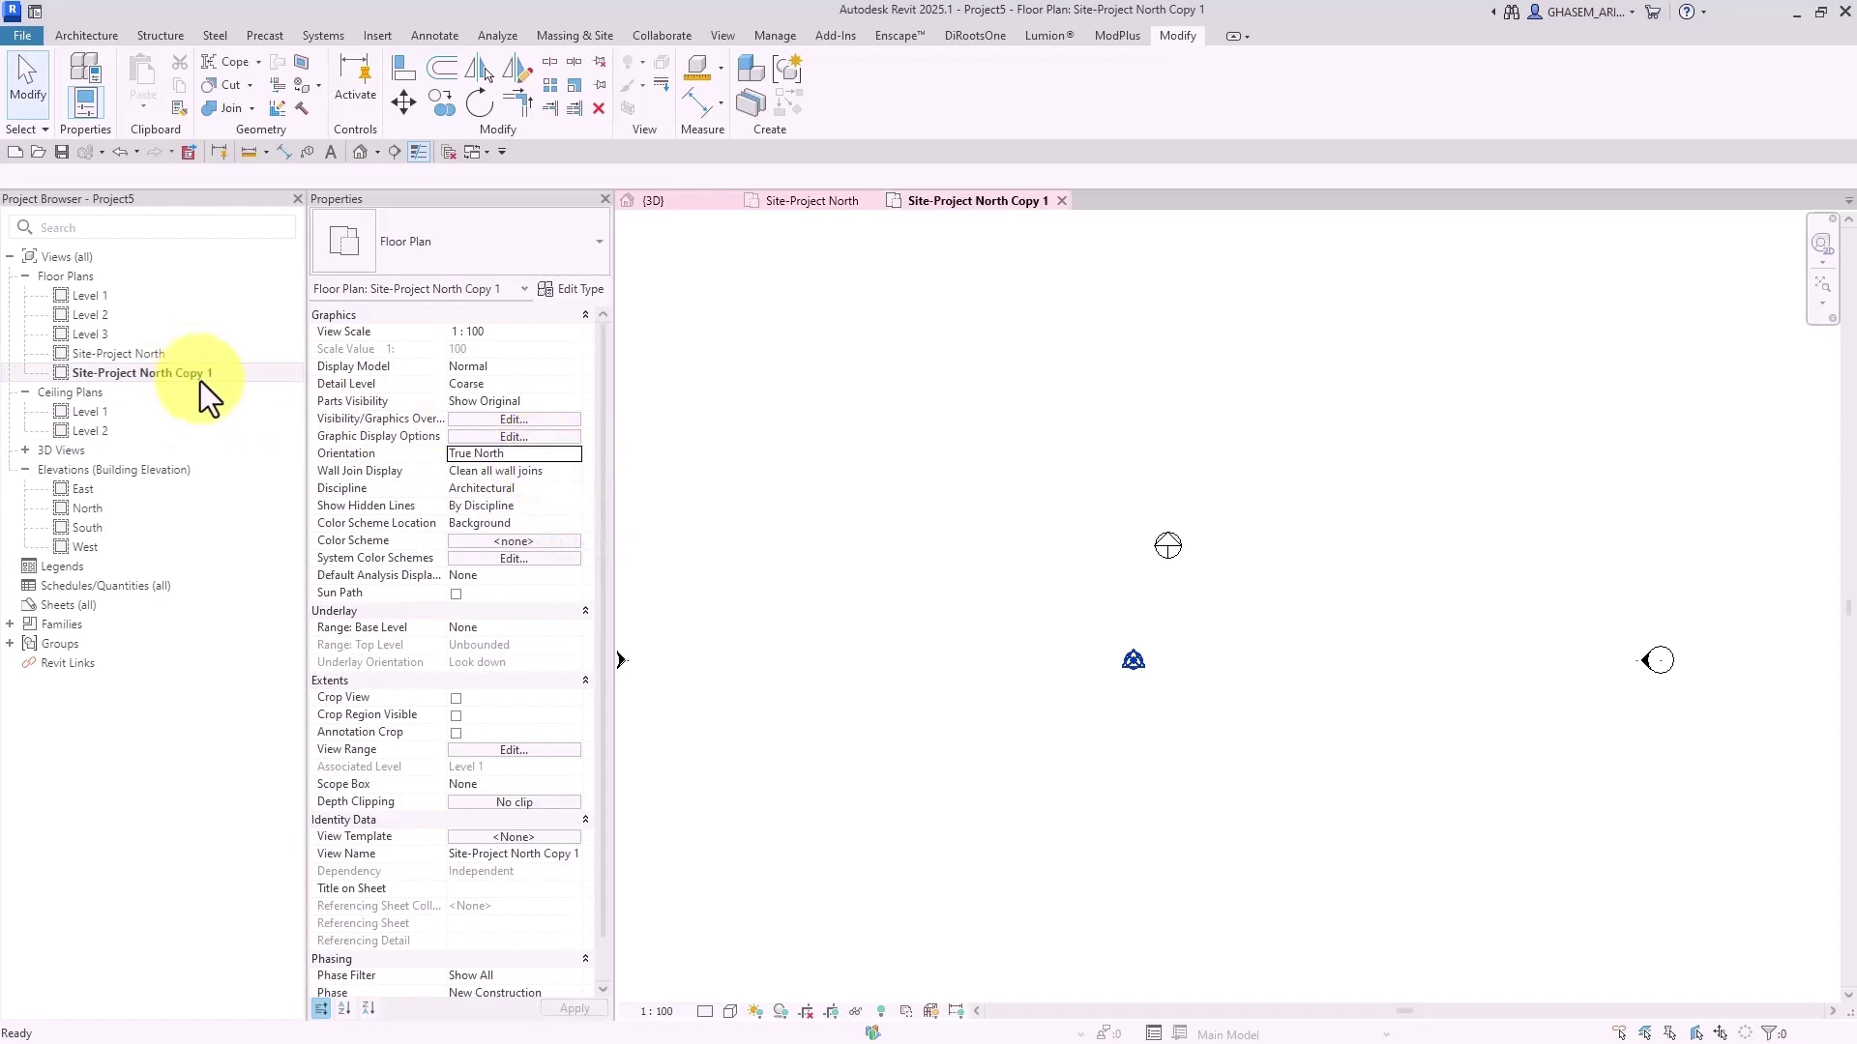
{"action": "left_click", "coordinate": [164, 375]}
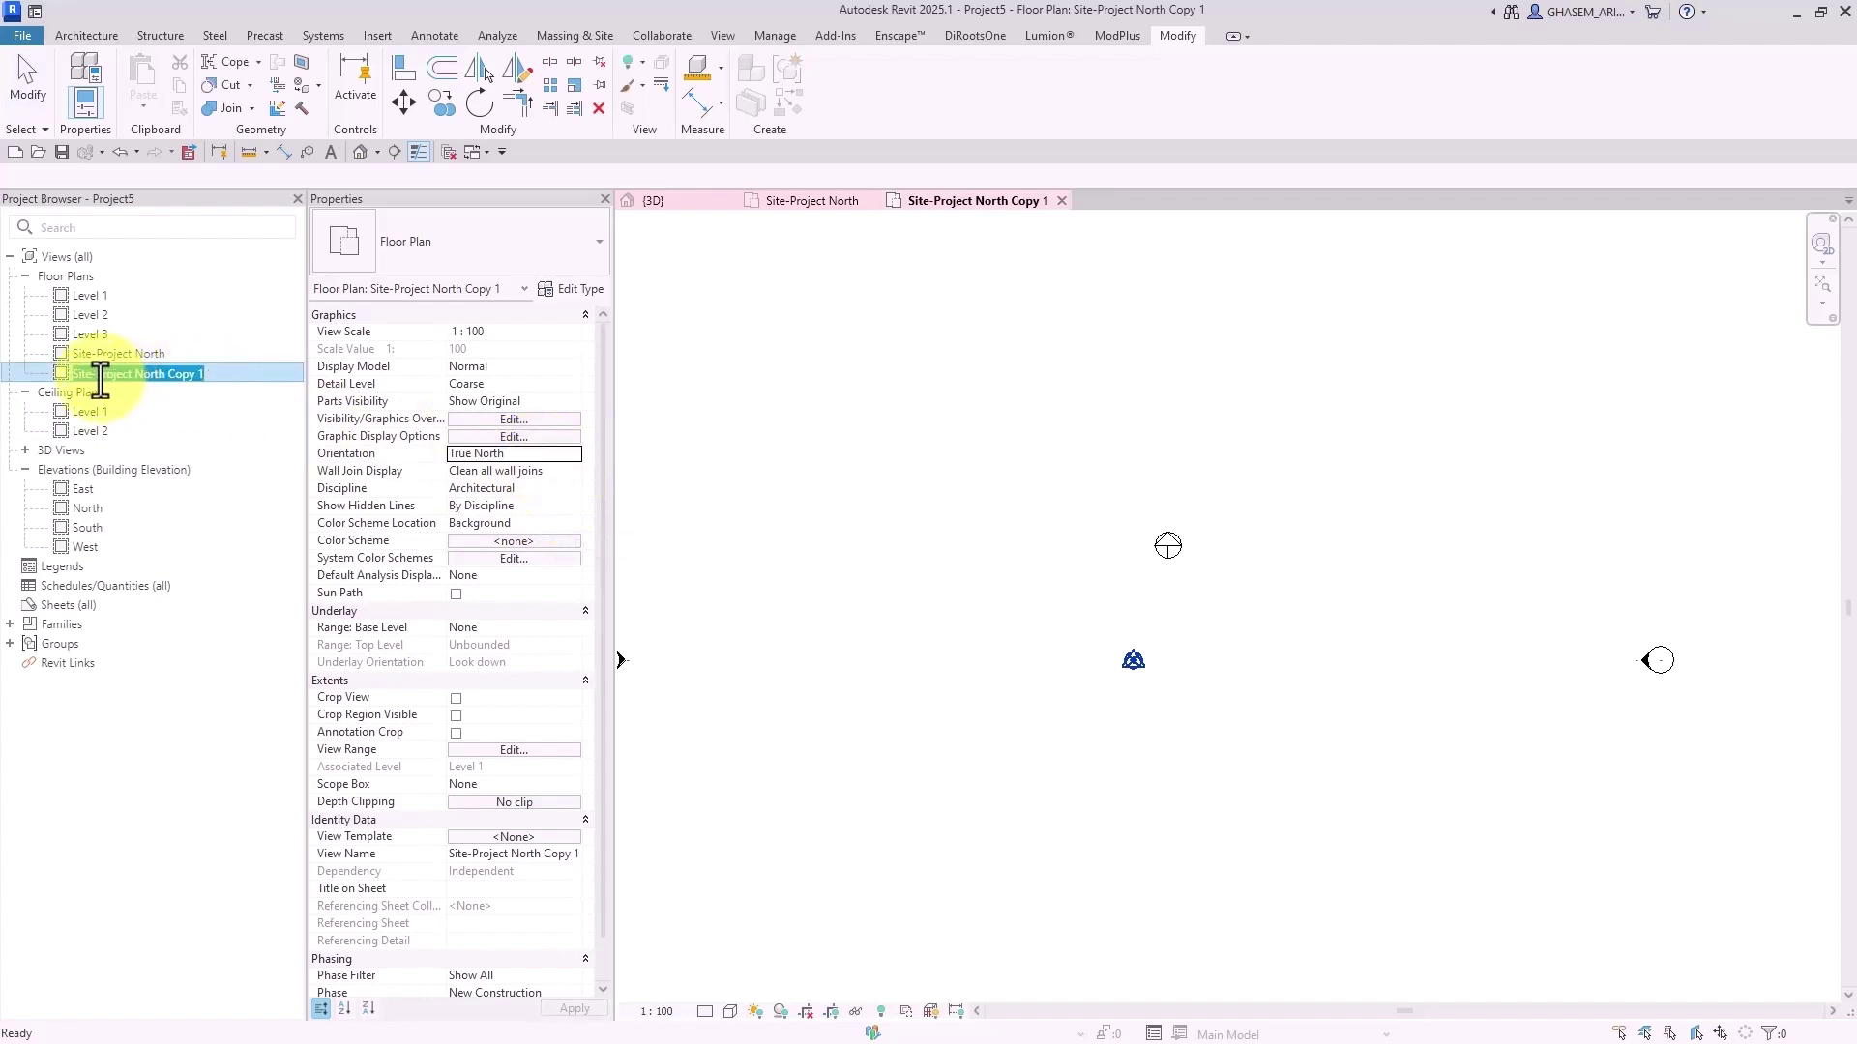
{"action": "left_click", "coordinate": [128, 378]}
{"action": "left_click_drag", "start_coordinate": [96, 375], "coordinate": [250, 378]}
{"action": "type", "text": "True North"}
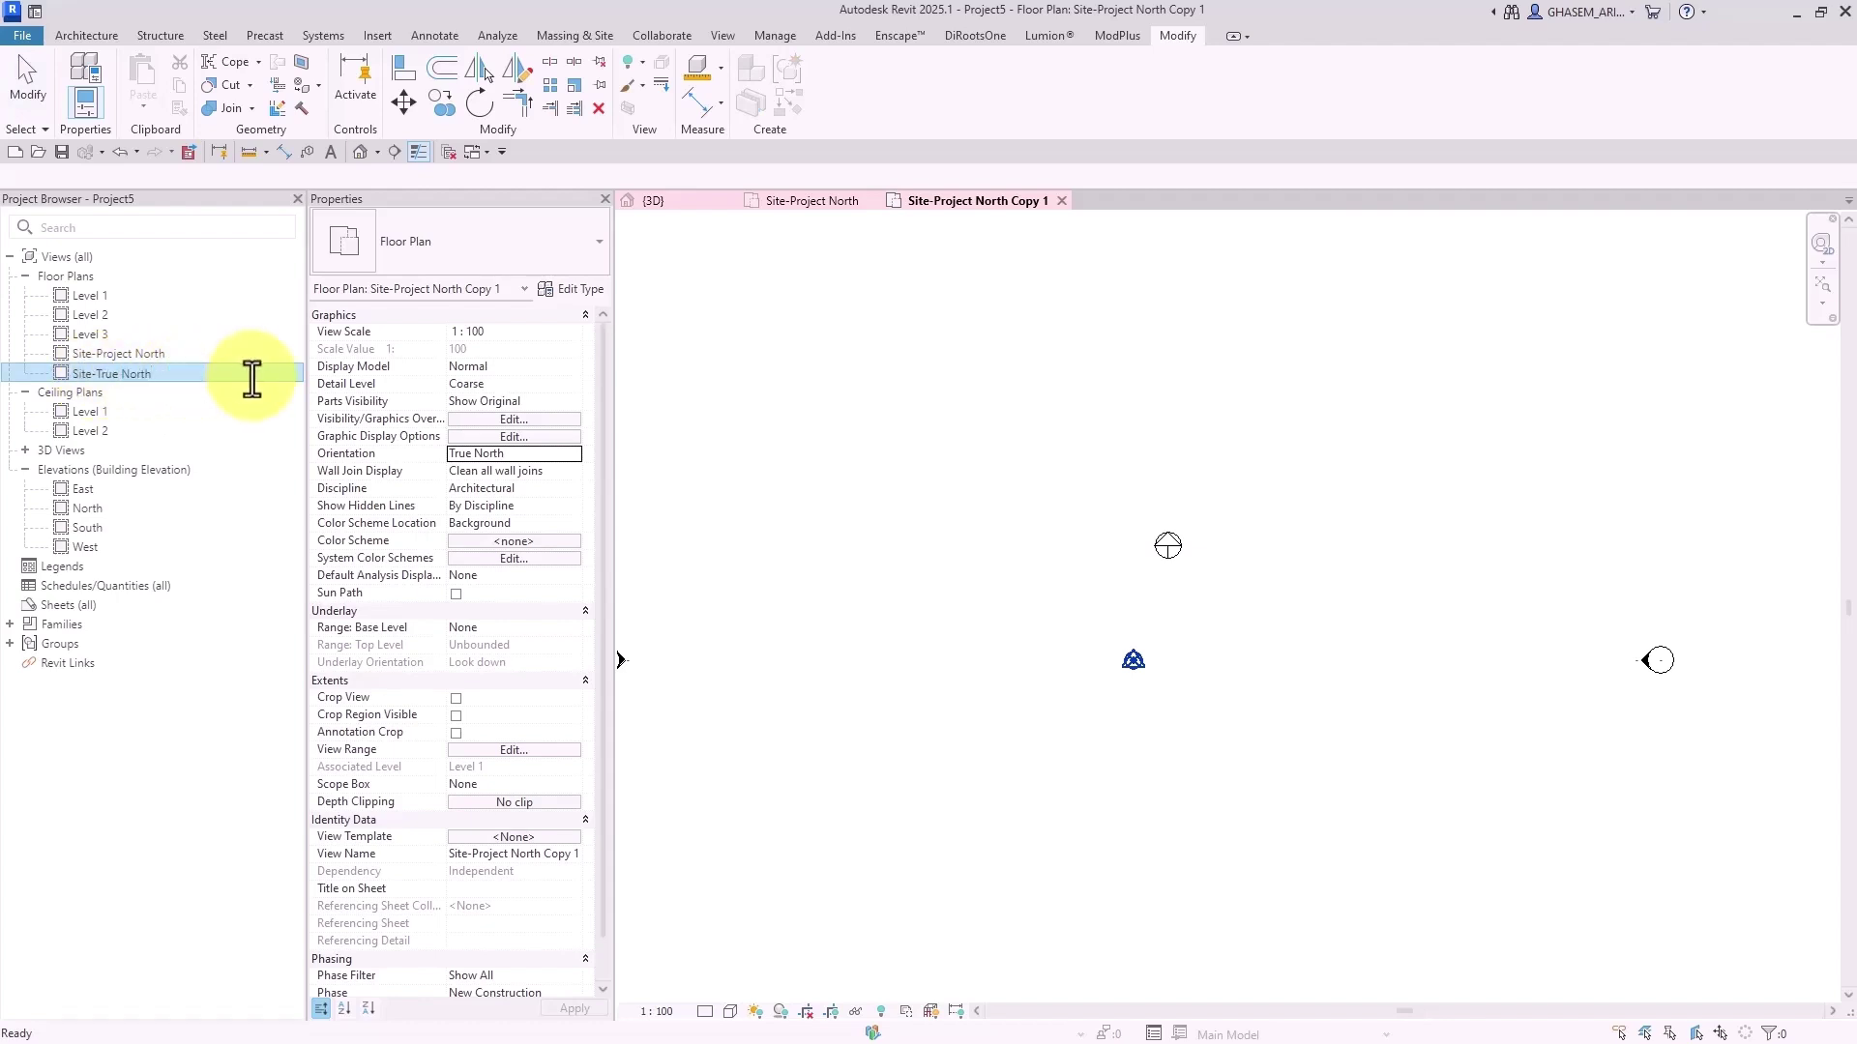
Confirm the Site-True North name, open Site-Project North, and close the {3D} view
{"action": "key", "text": "Return"}
{"action": "left_click", "coordinate": [884, 575]}
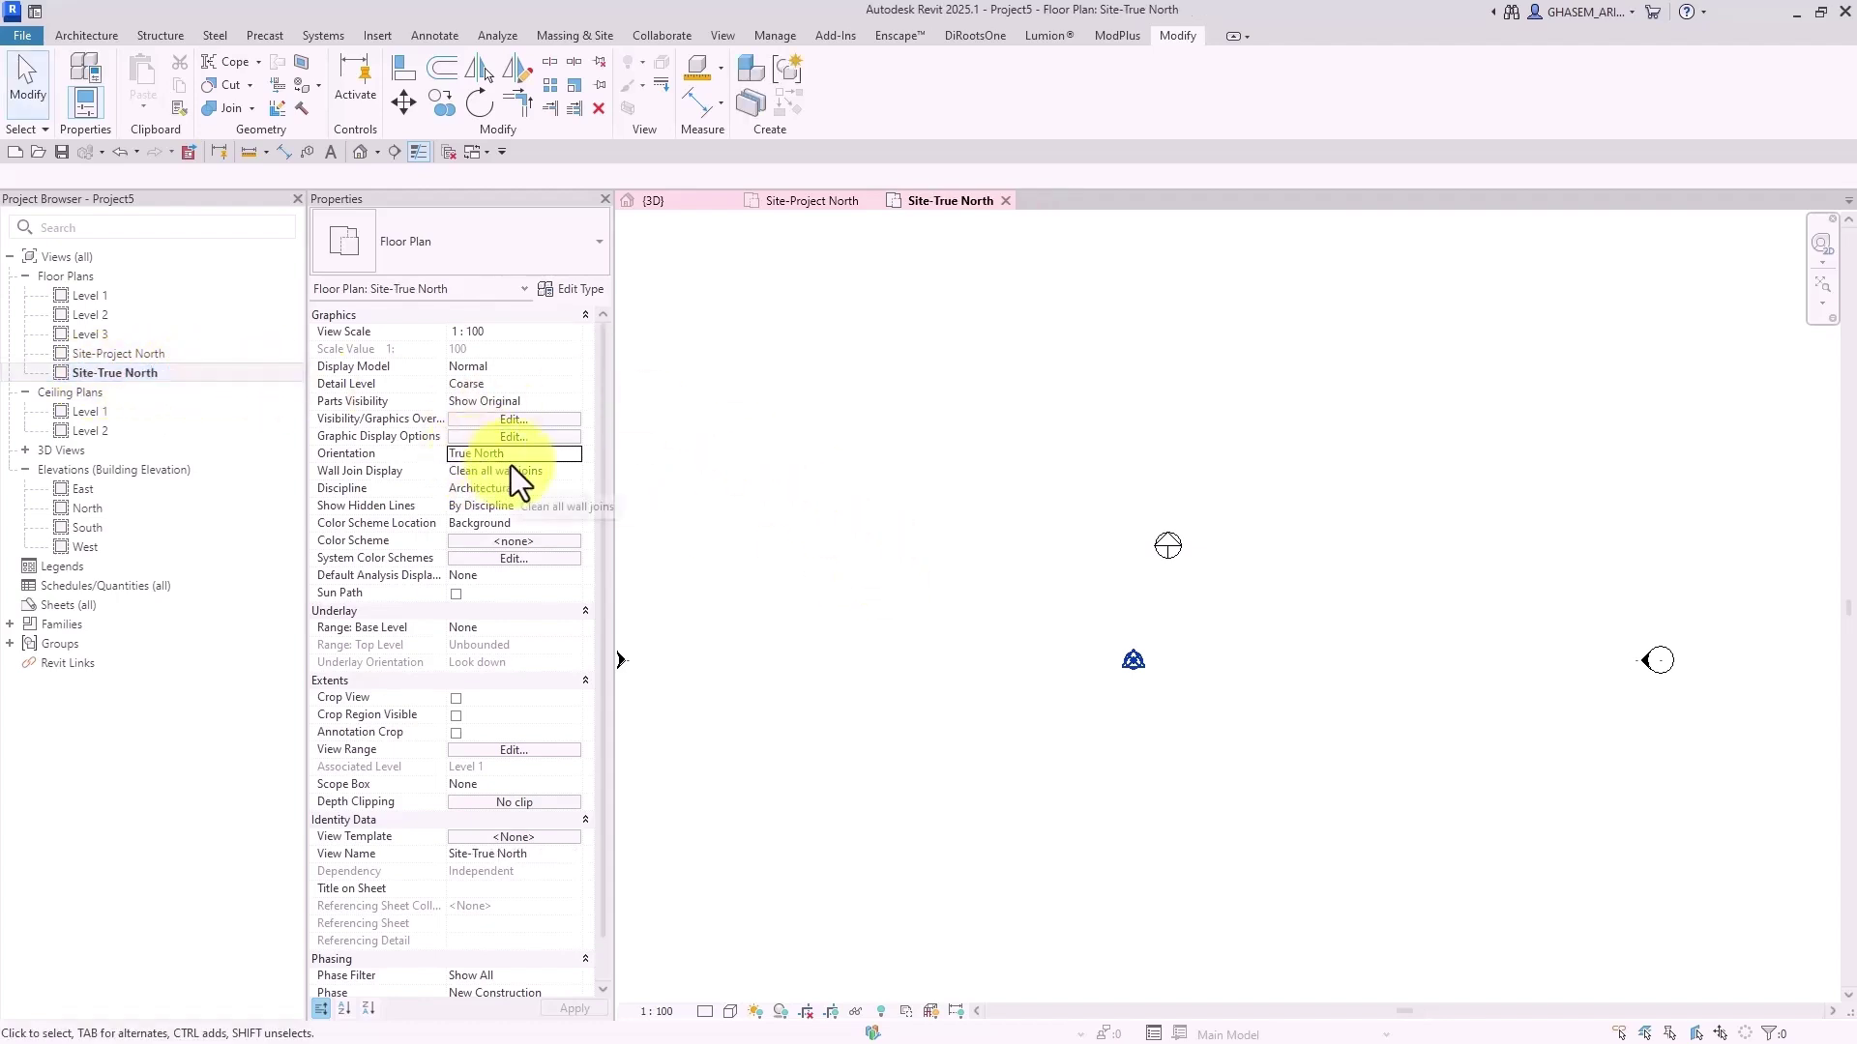
{"action": "left_click", "coordinate": [571, 453]}
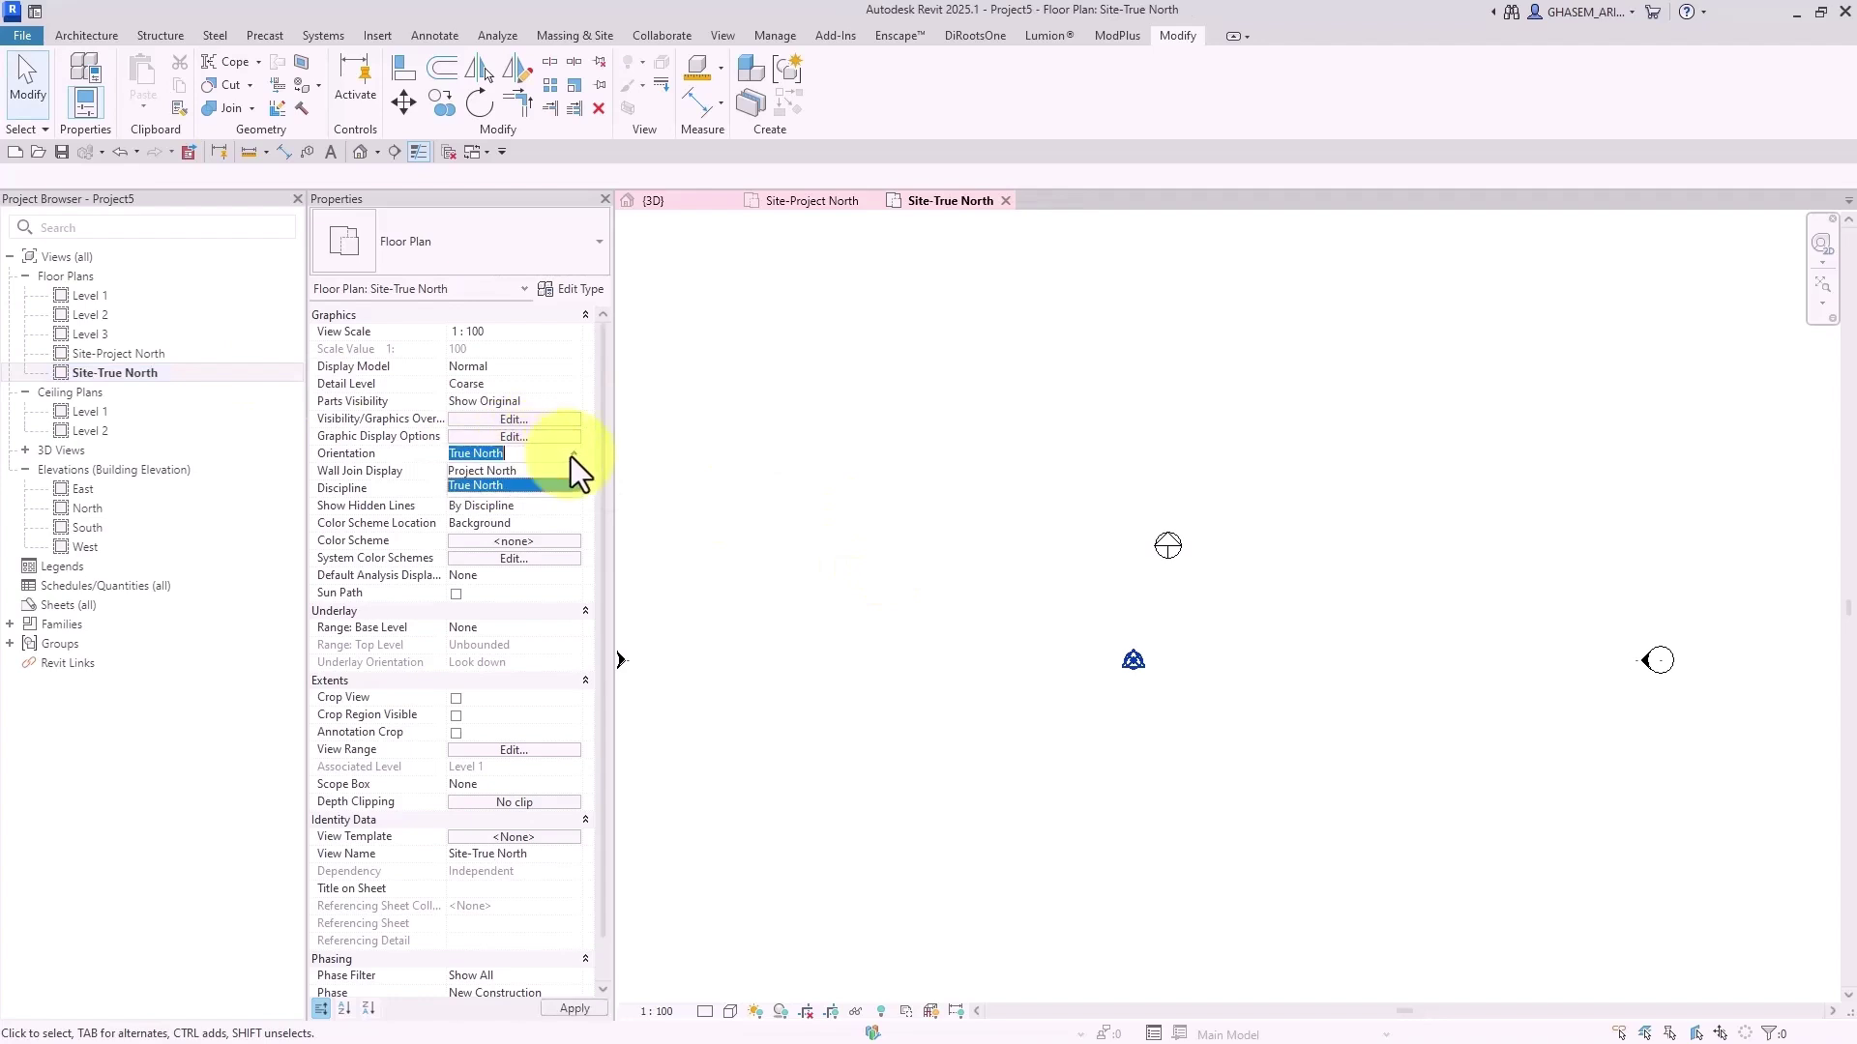
{"action": "left_click", "coordinate": [500, 485]}
{"action": "double_click", "coordinate": [132, 351]}
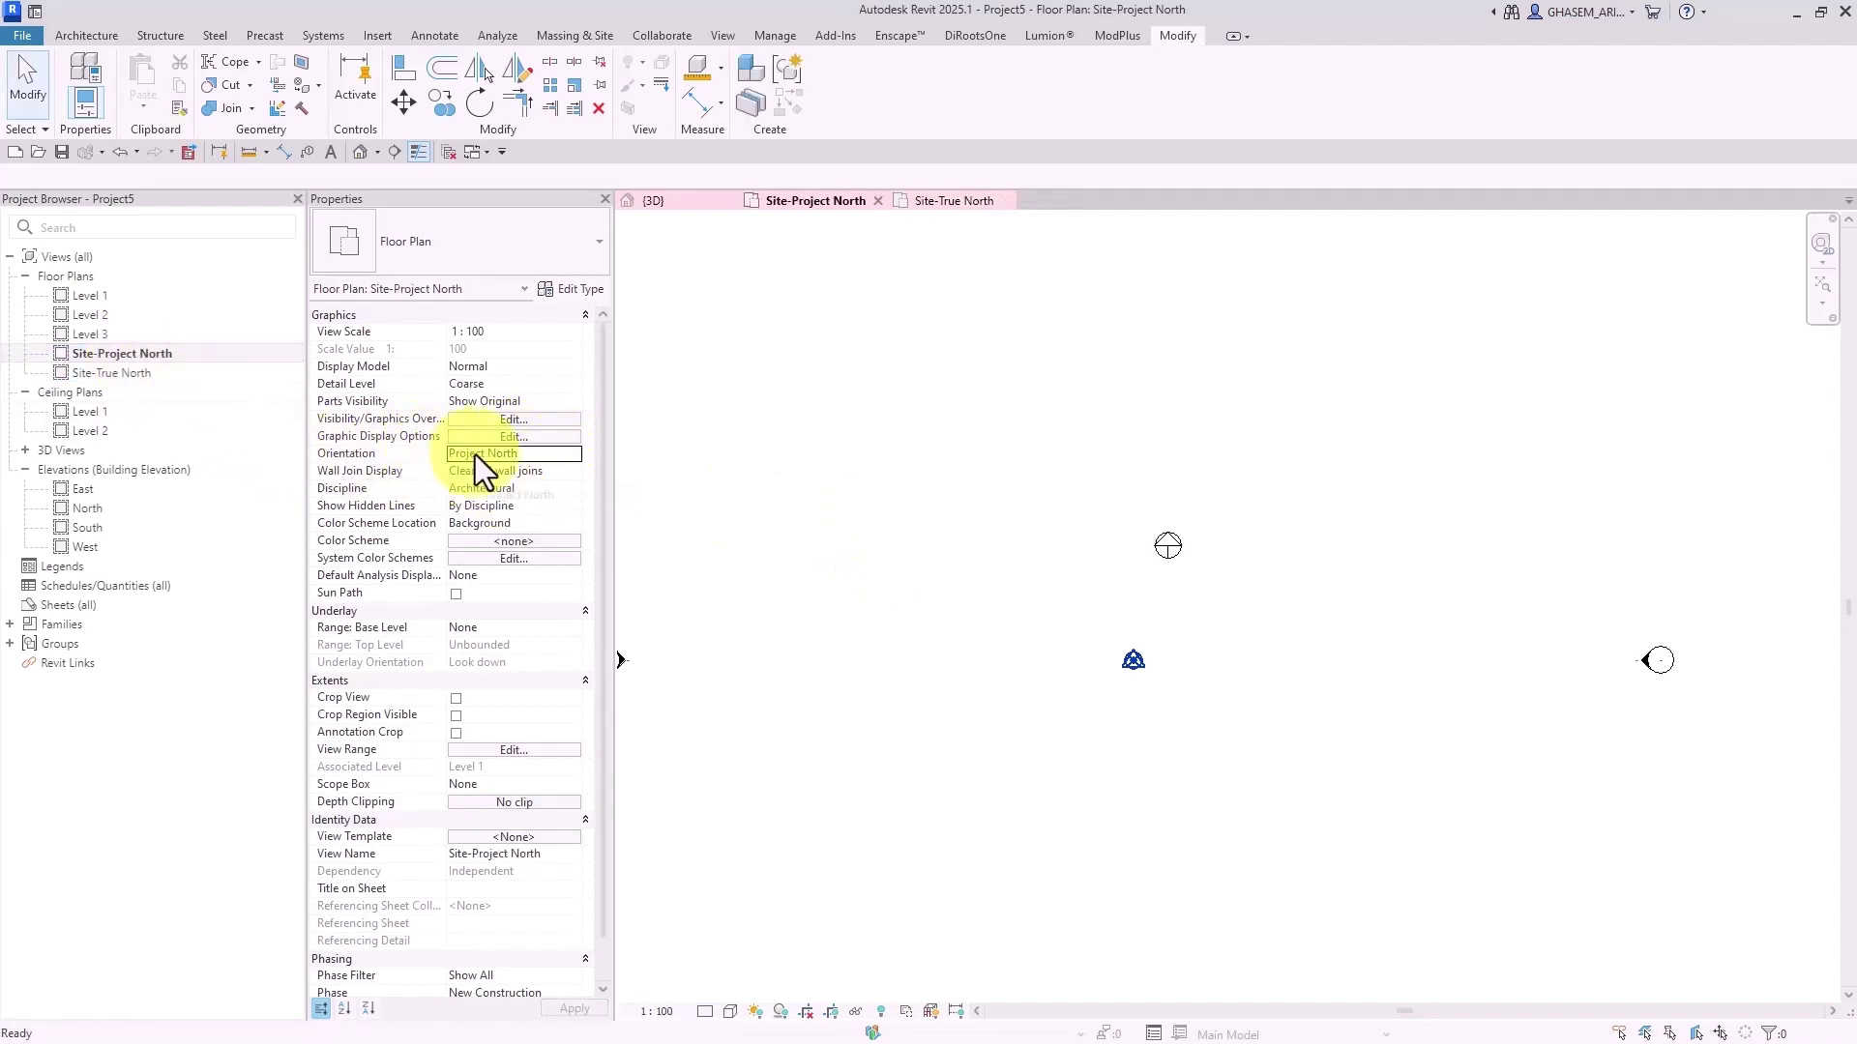
{"action": "scroll", "coordinate": [1031, 468], "scroll_direction": "down", "scroll_amount": 1}
{"action": "scroll", "coordinate": [1031, 468], "scroll_direction": "down", "scroll_amount": 2}
{"action": "middle_click_drag", "start_coordinate": [1030, 468], "coordinate": [1147, 523]}
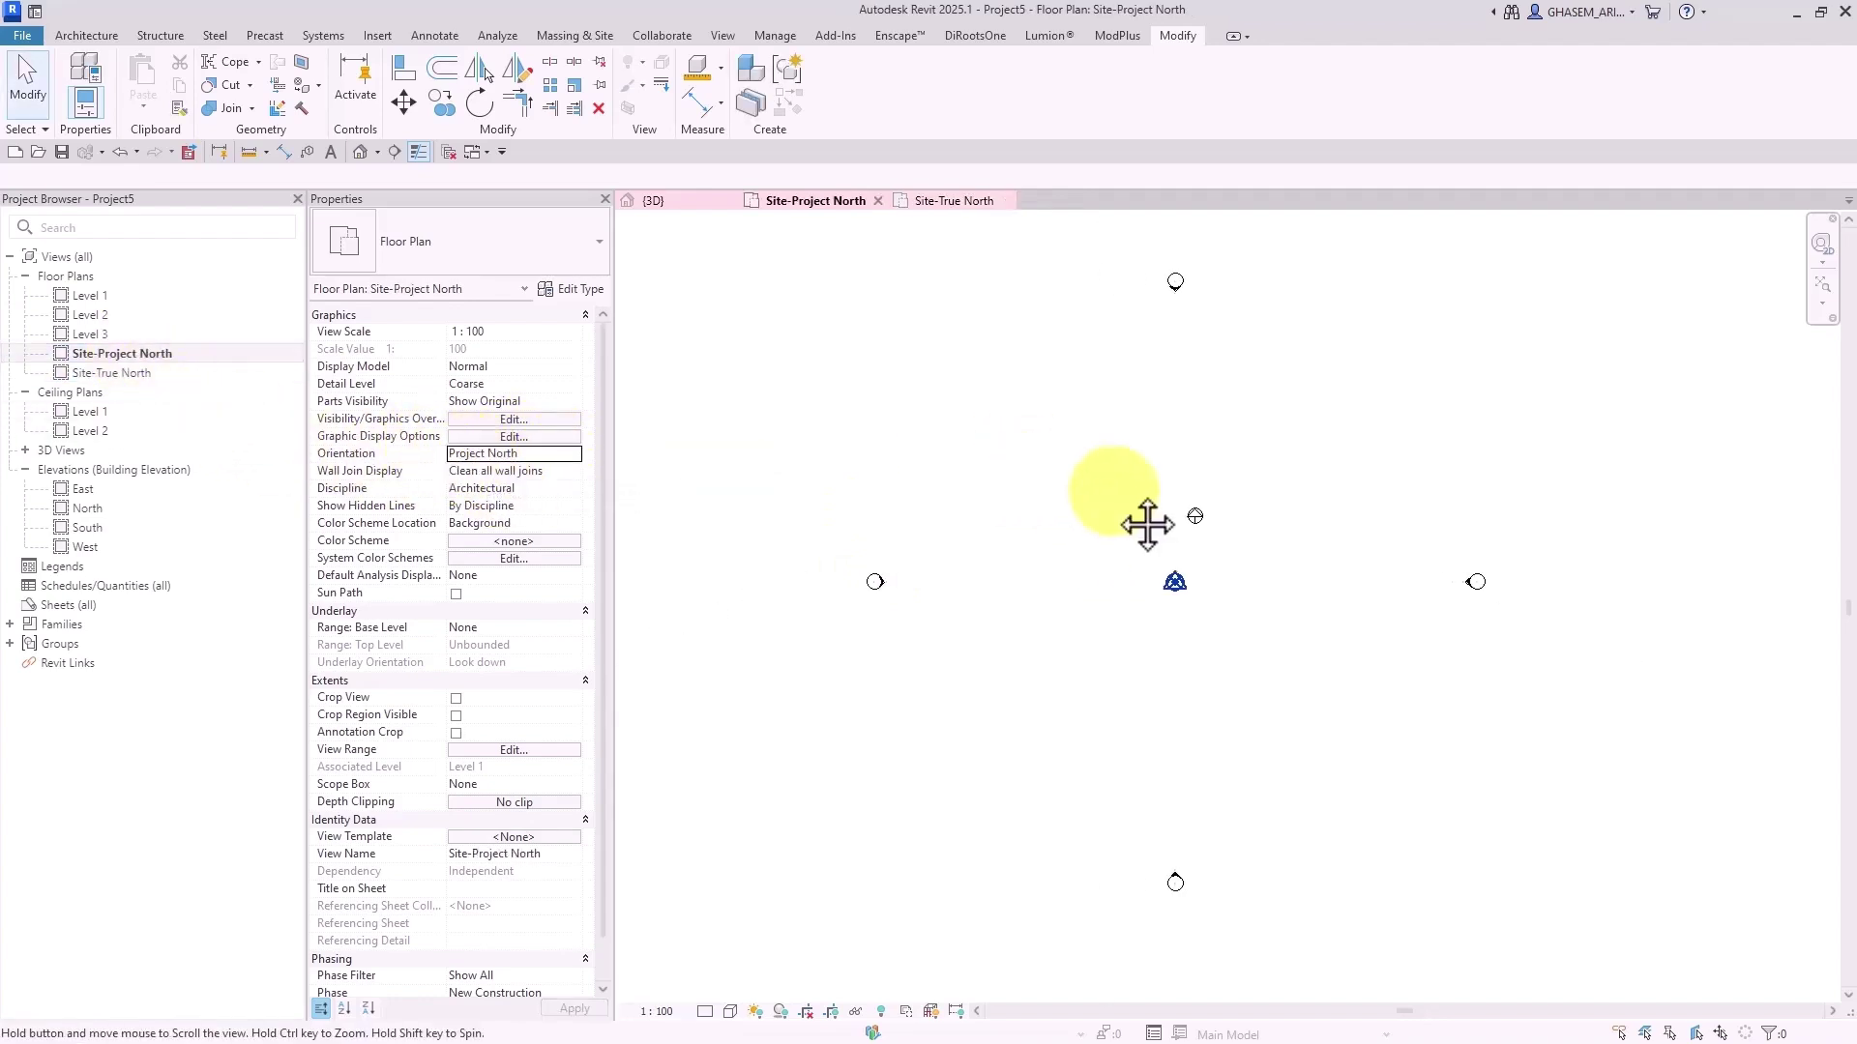
{"action": "left_click", "coordinate": [728, 201]}
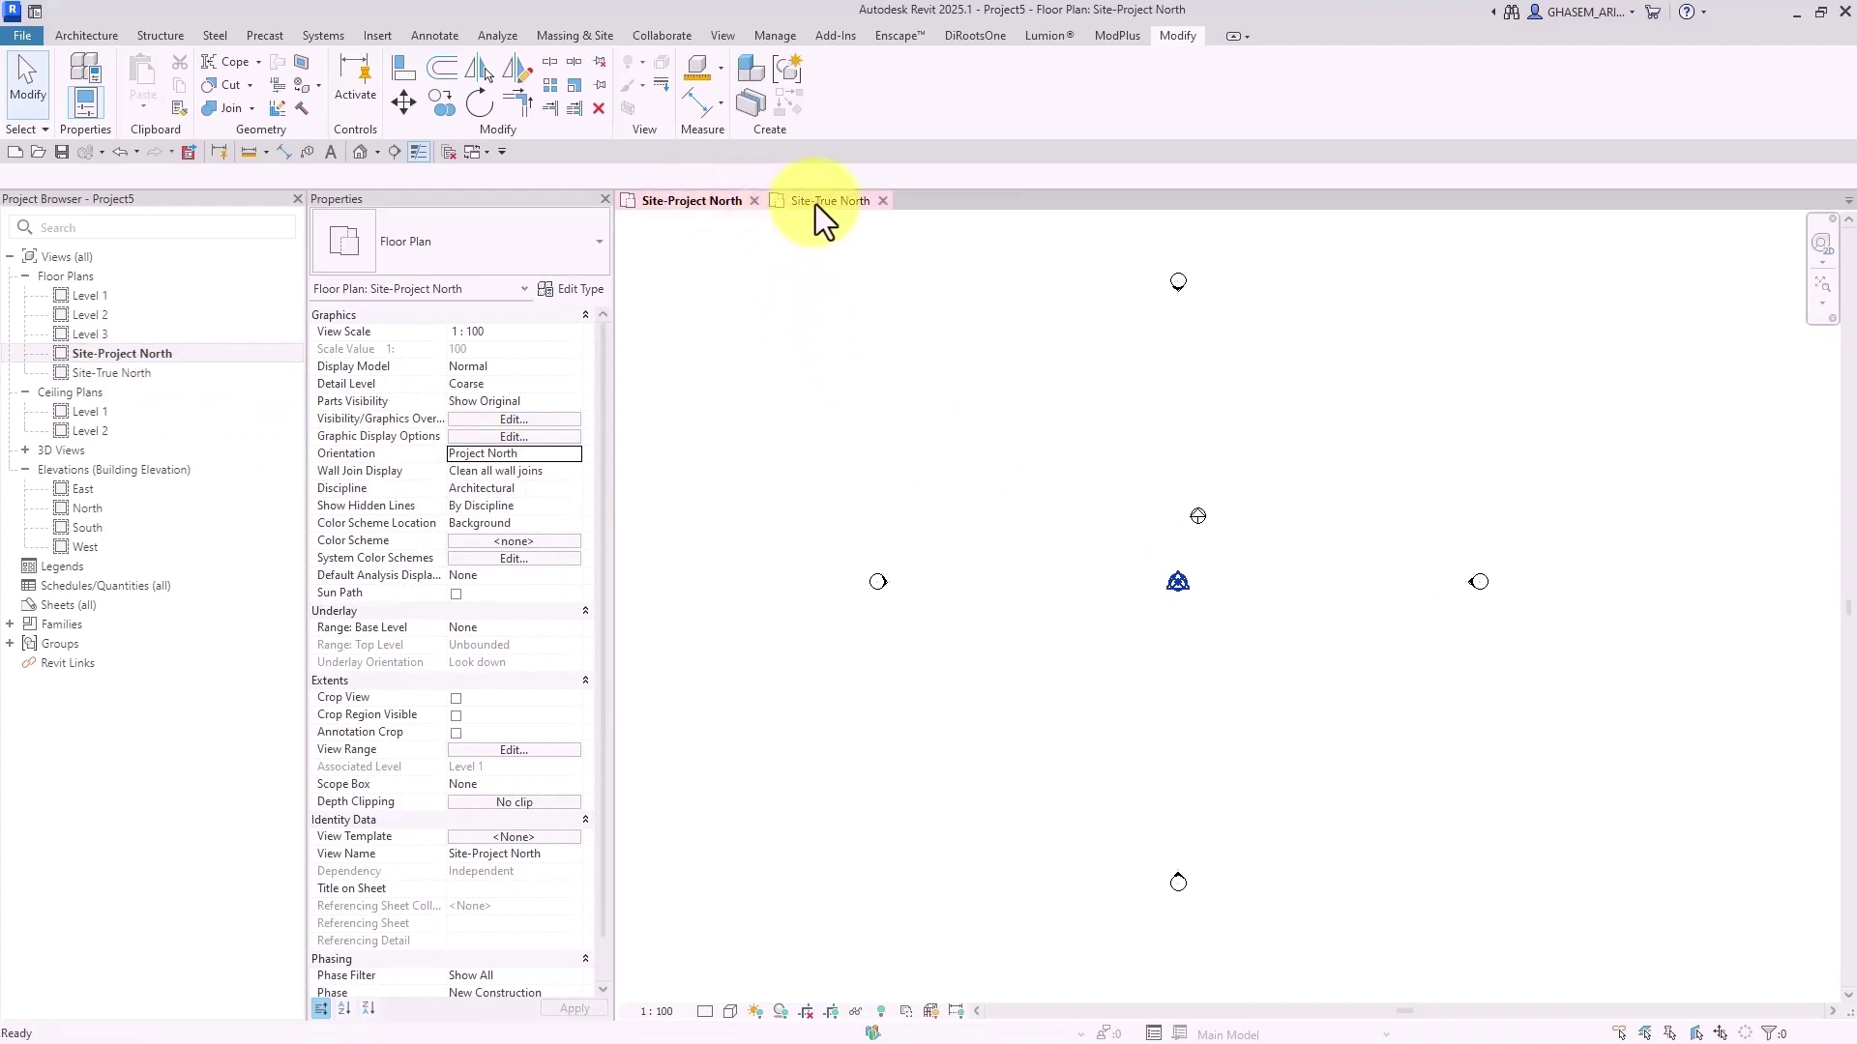
Tile the Site-Project North and Site-True North windows with WT, then pan Project North
{"action": "left_click", "coordinate": [816, 204]}
{"action": "left_click", "coordinate": [703, 207]}
{"action": "key", "text": "w"}
{"action": "key", "text": "t"}
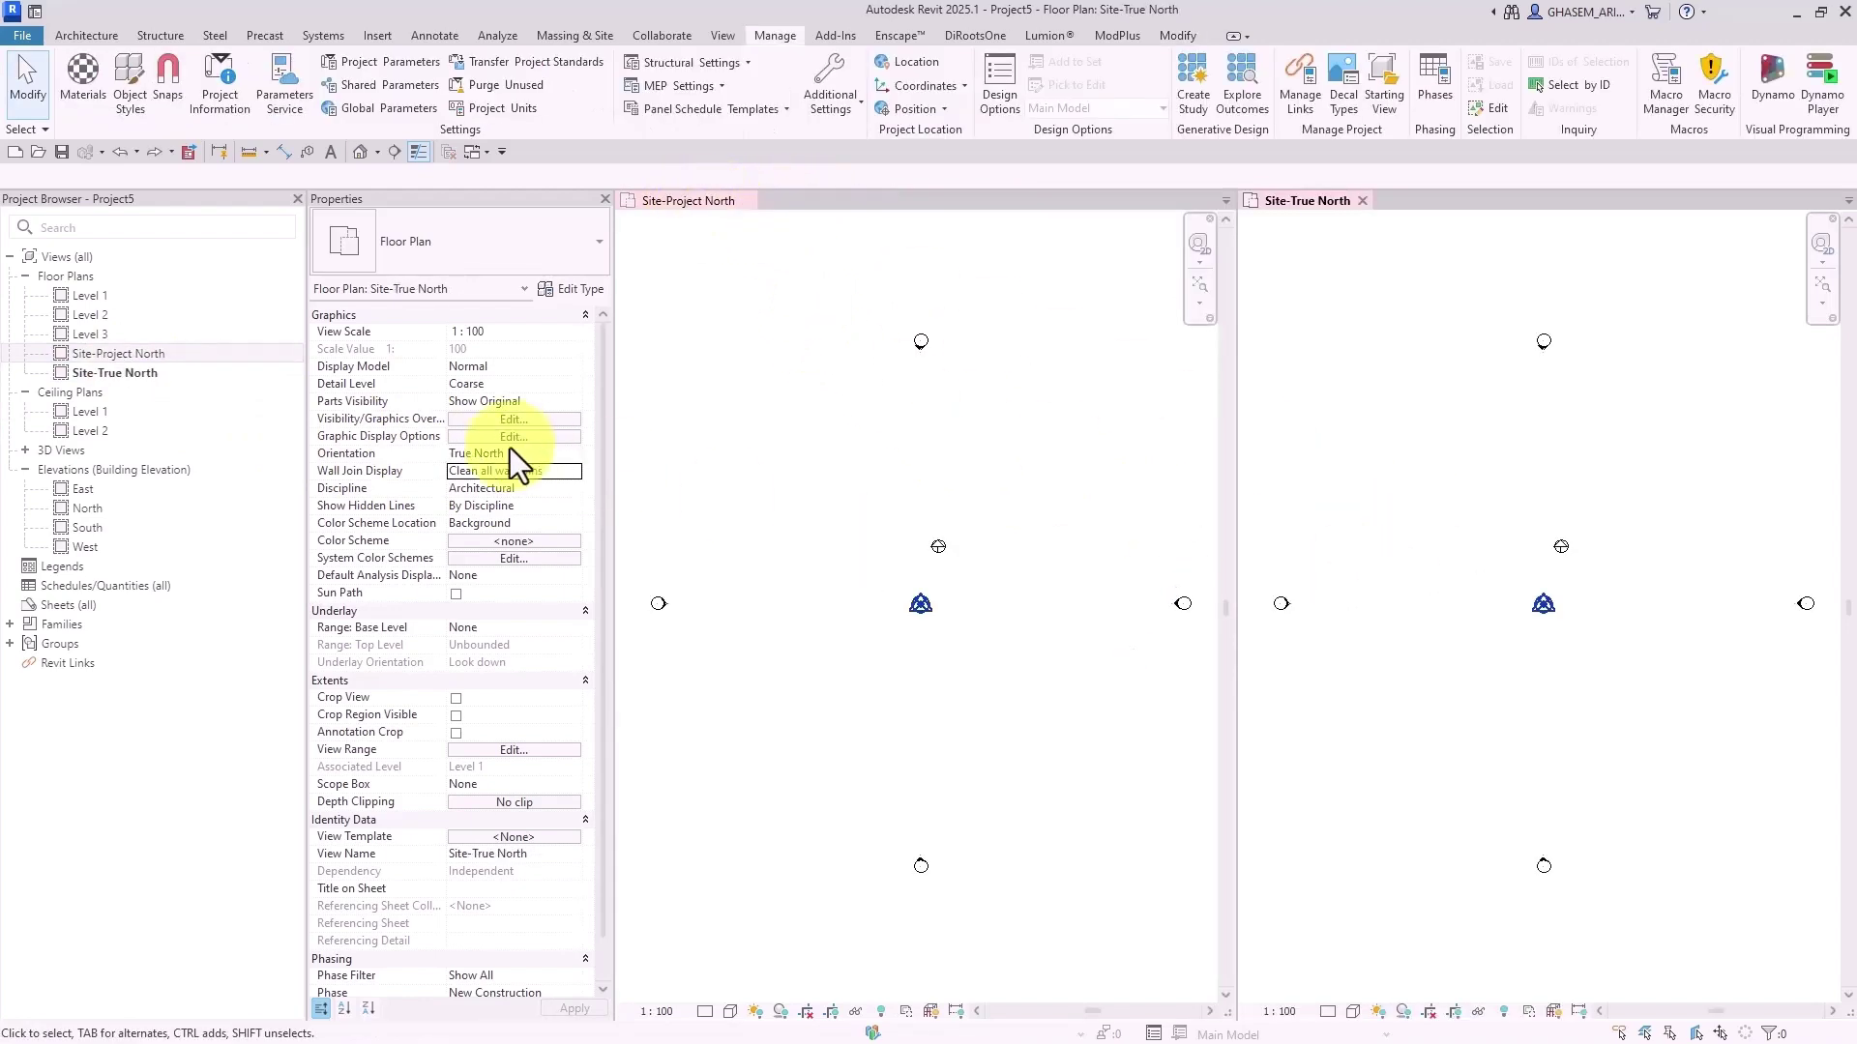
{"action": "left_click", "coordinate": [507, 452]}
{"action": "left_click", "coordinate": [842, 430]}
{"action": "mouse_move", "coordinate": [798, 423]}
{"action": "middle_mouse_down"}
{"action": "mouse_move", "coordinate": [779, 443]}
{"action": "mouse_move", "coordinate": [831, 471]}
{"action": "middle_mouse_up"}
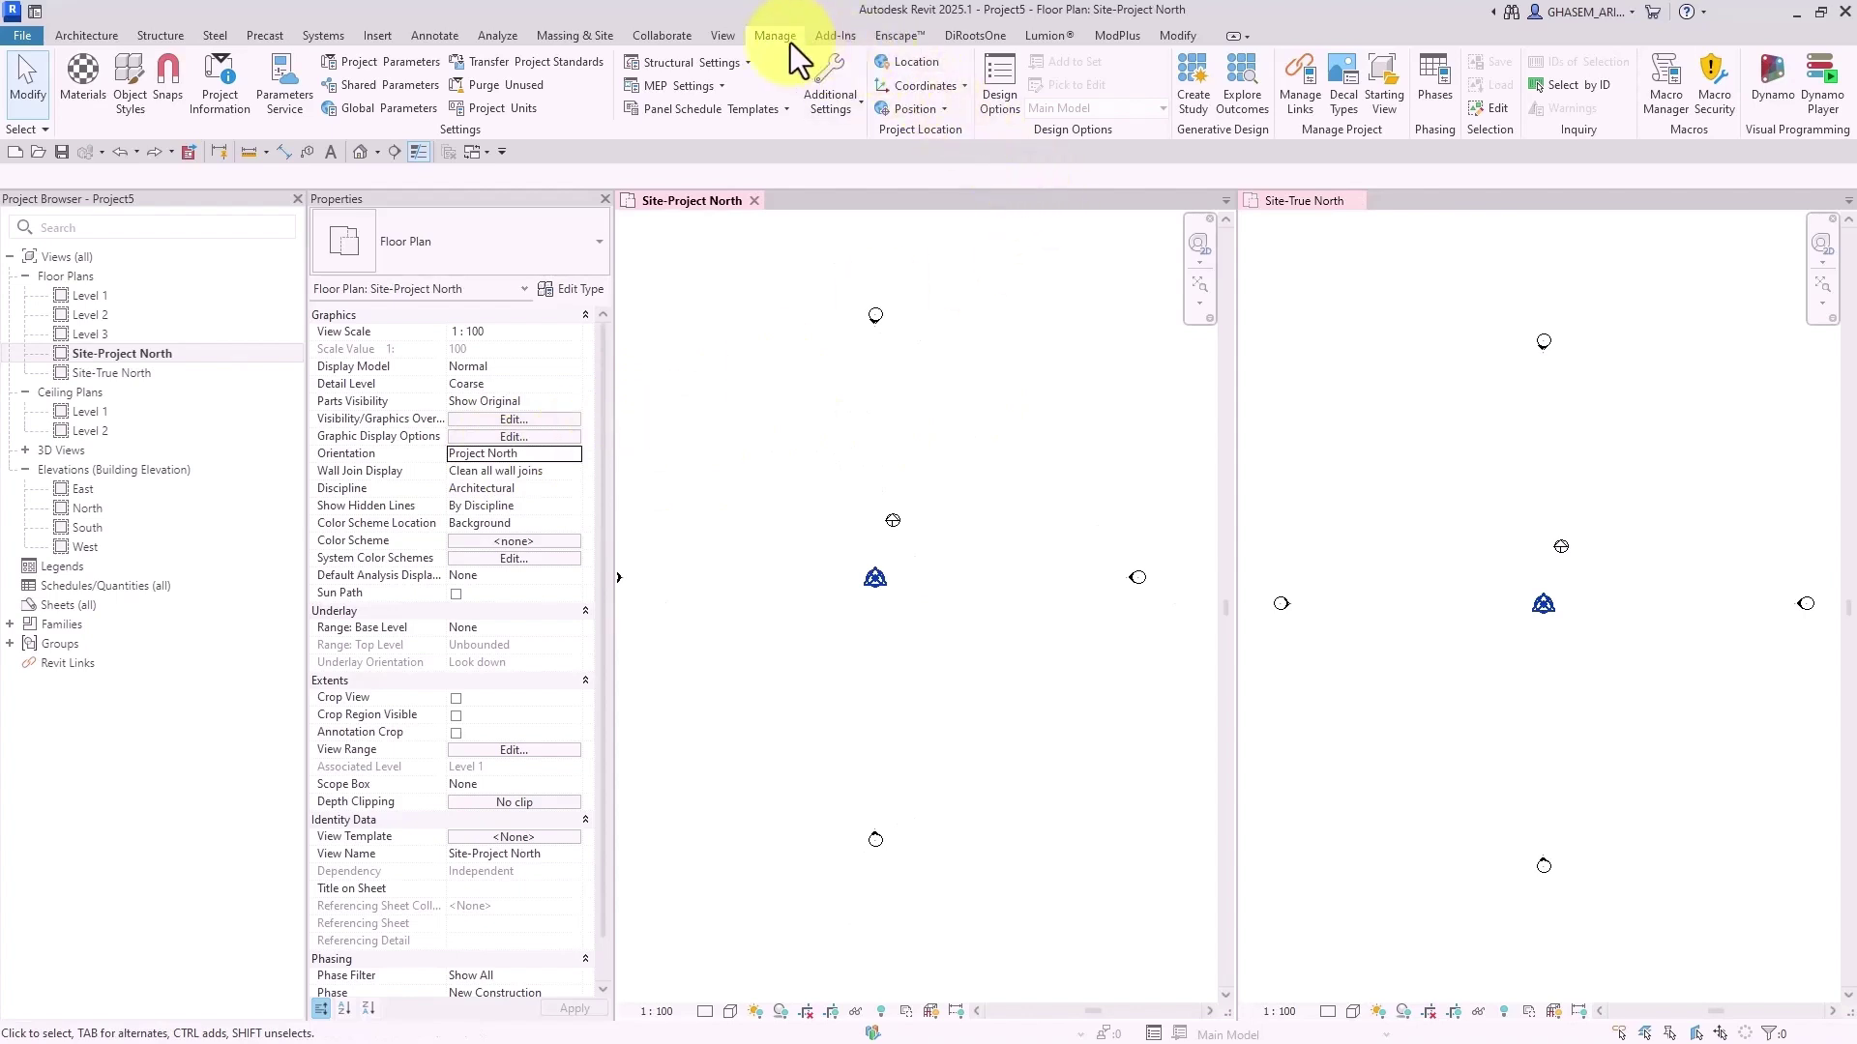
Try Rotate True North in Site-Project North, dismiss the invalid-orientation warning, then activate Site-True North
{"action": "left_click", "coordinate": [921, 84]}
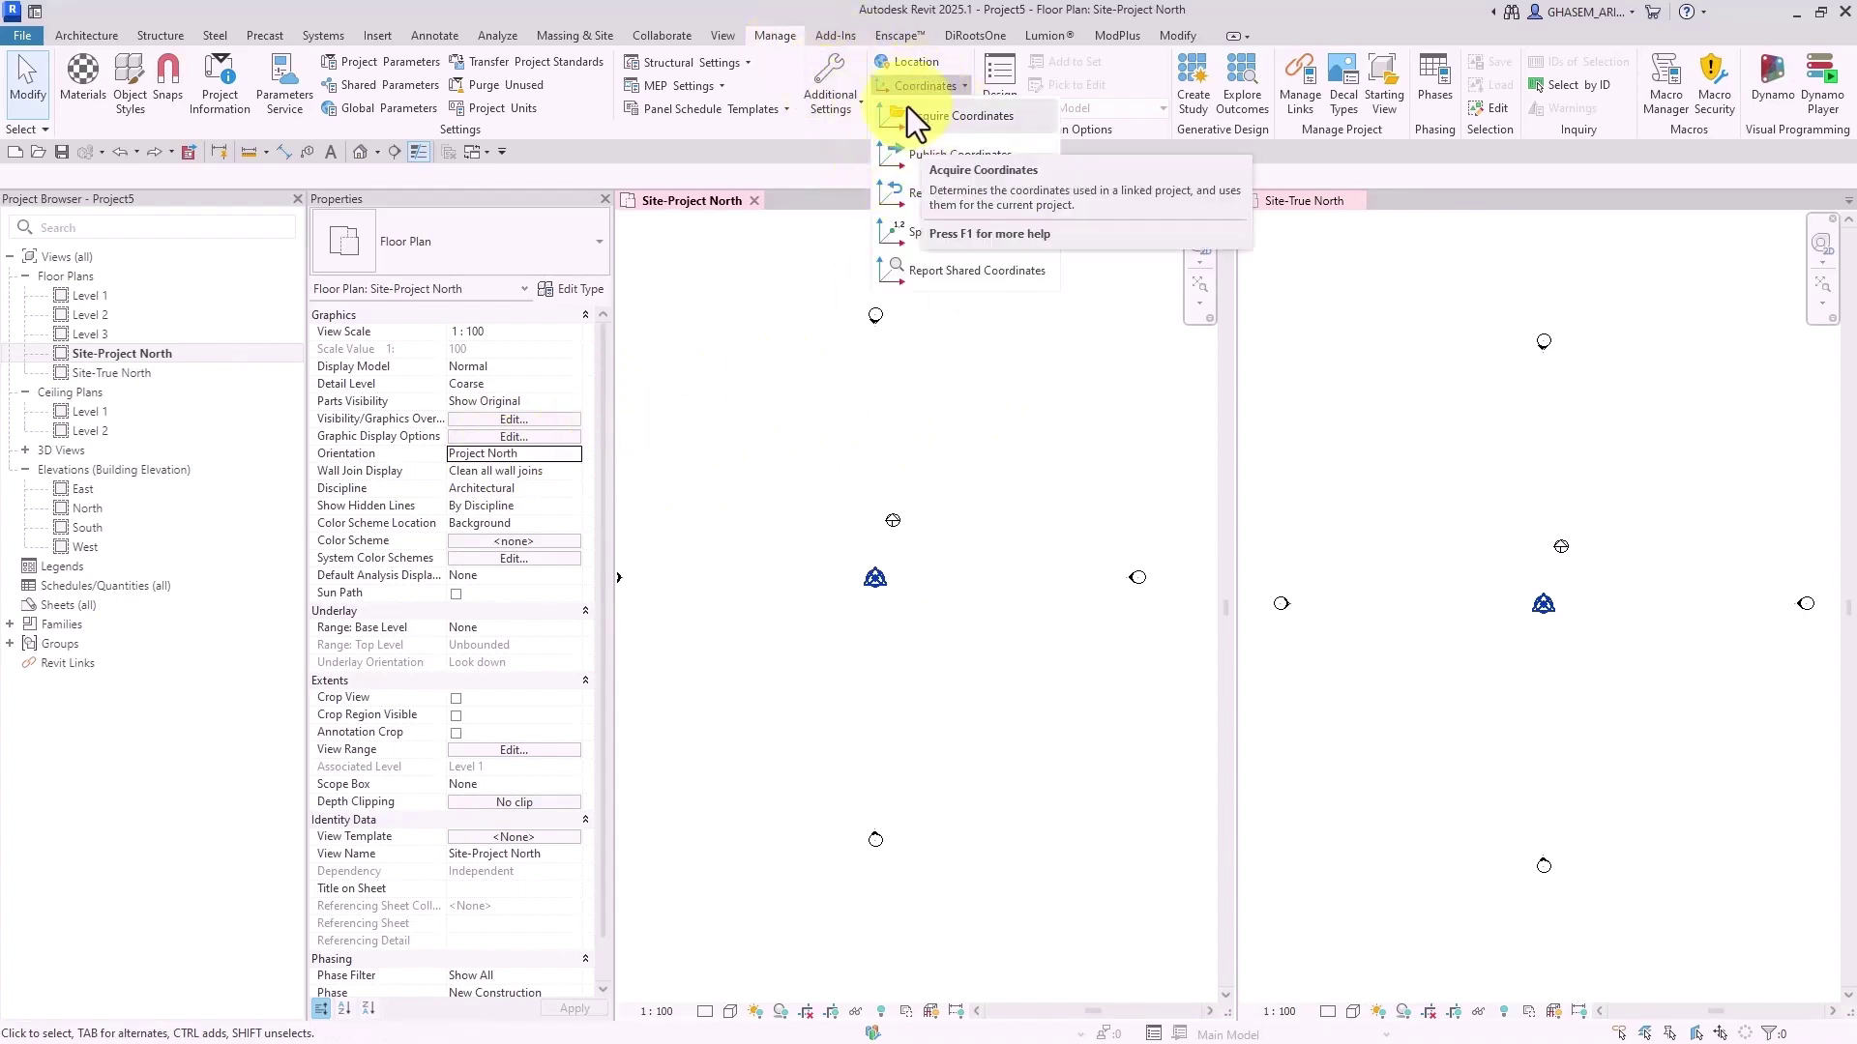
{"action": "left_click", "coordinate": [910, 86]}
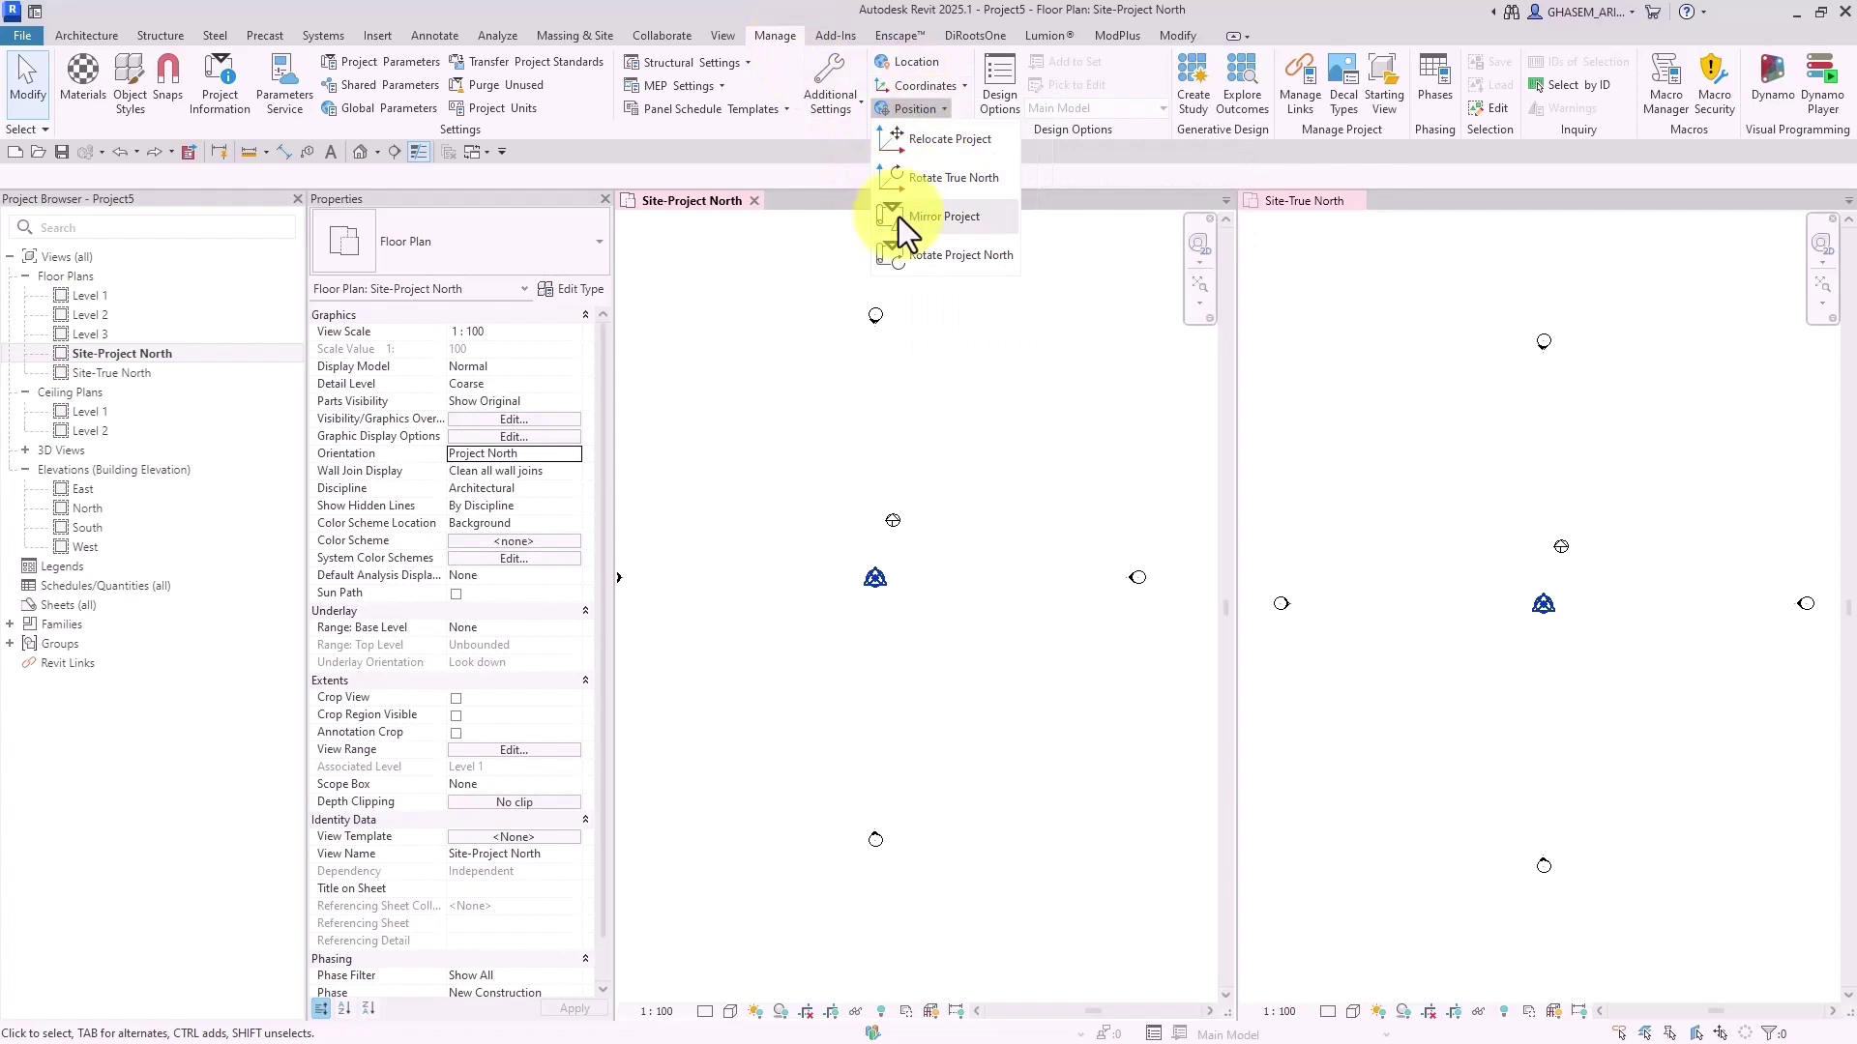
{"action": "left_click", "coordinate": [958, 180]}
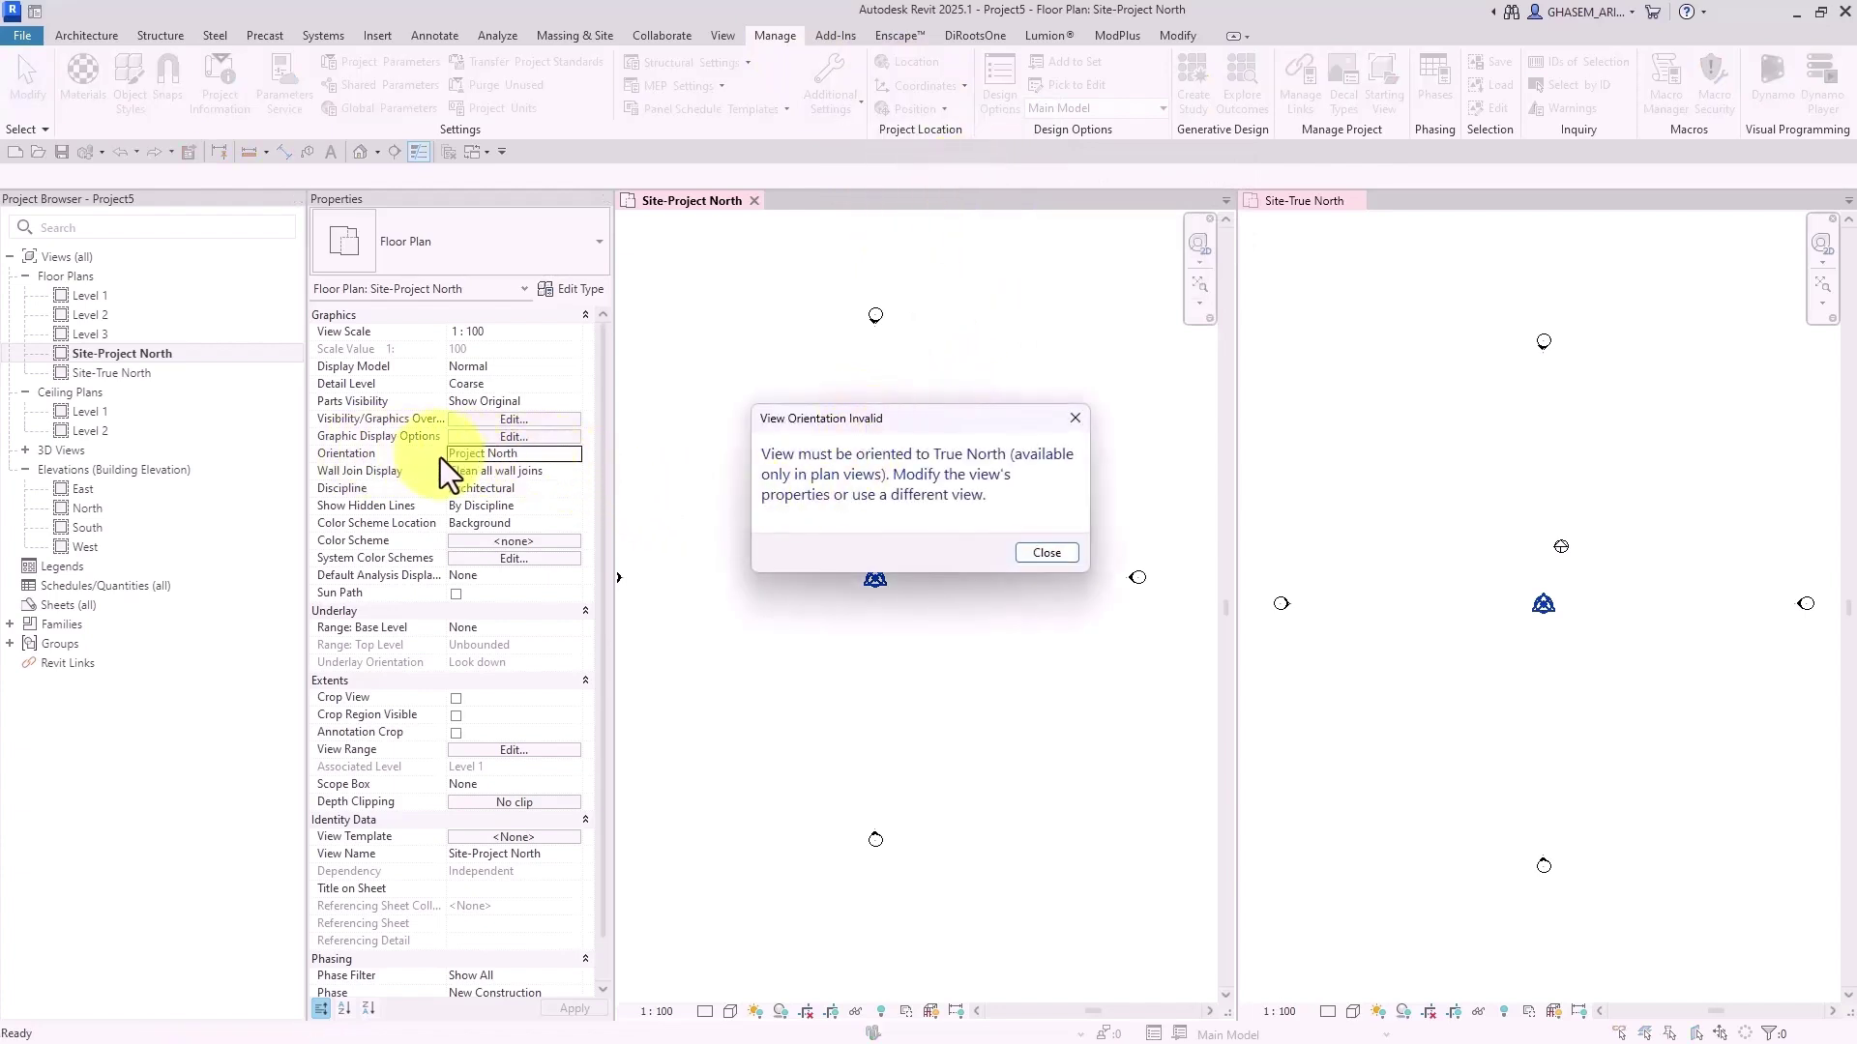
{"action": "left_click", "coordinate": [1057, 557]}
{"action": "left_click", "coordinate": [1308, 405]}
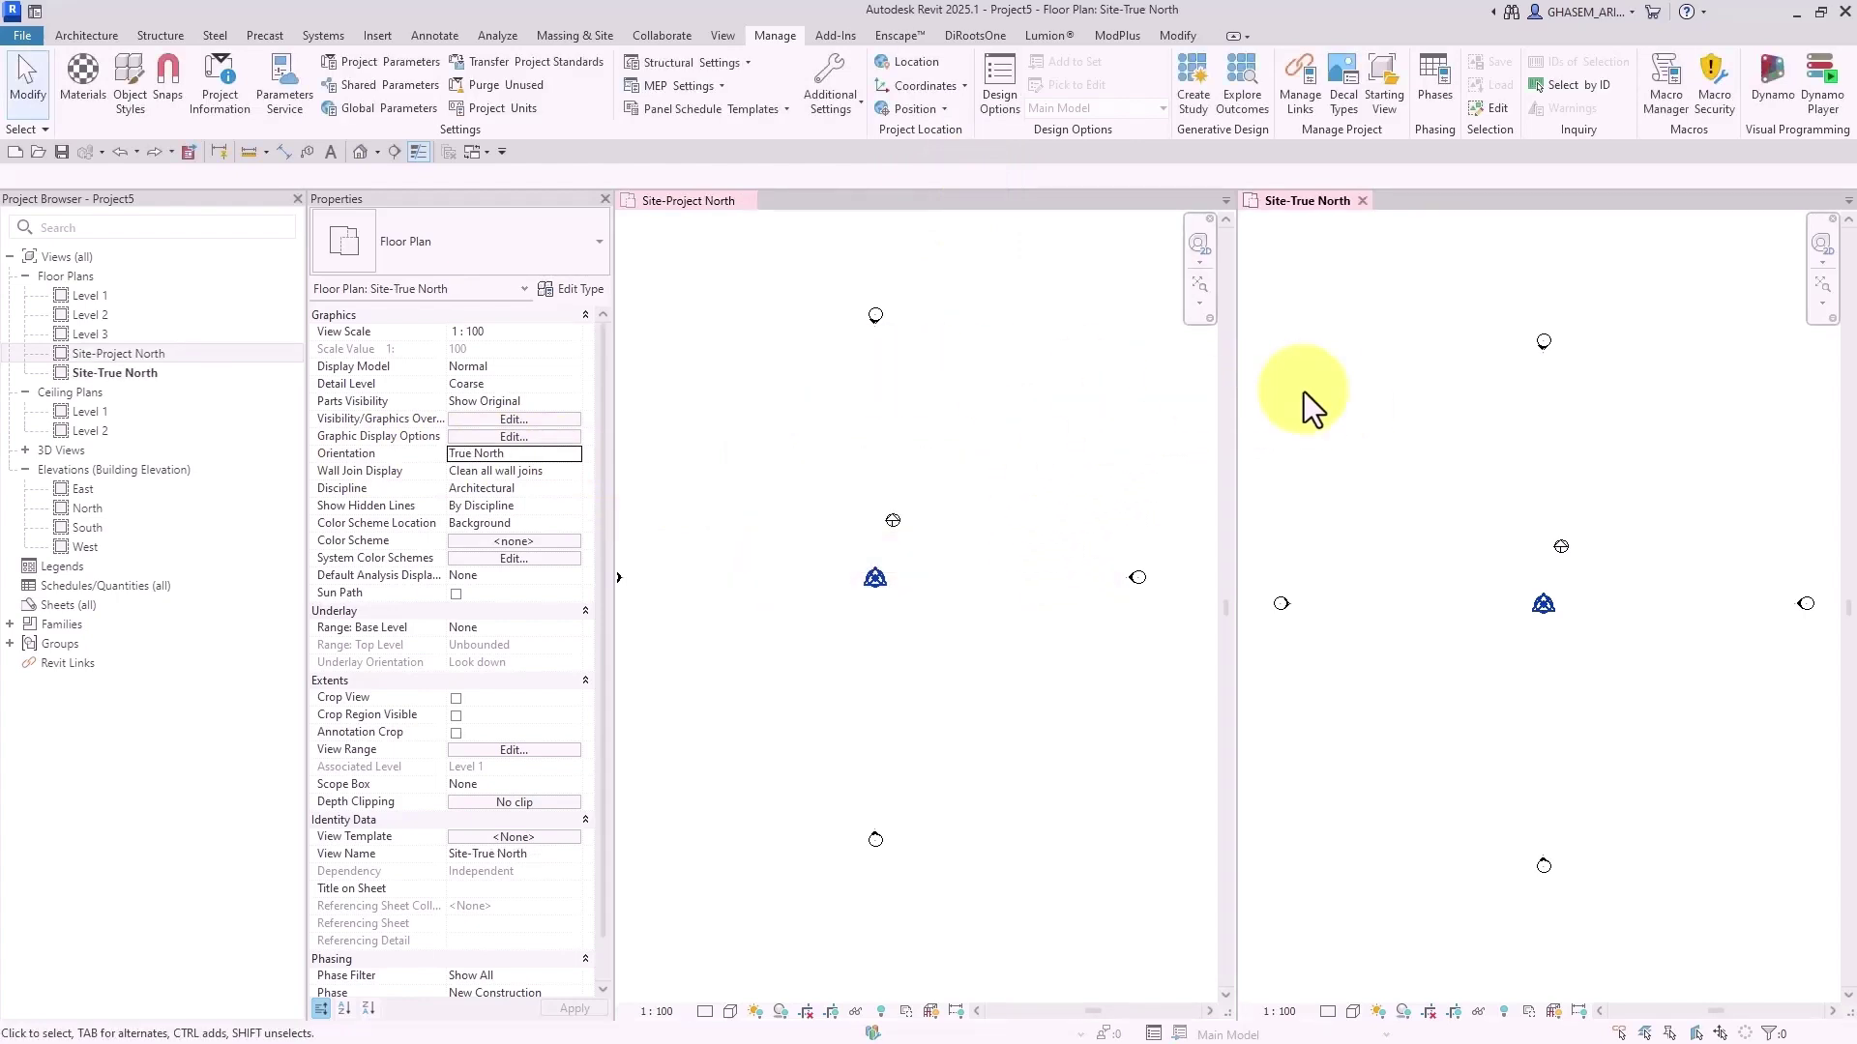
{"action": "middle_click_drag", "start_coordinate": [1329, 438], "coordinate": [1399, 419]}
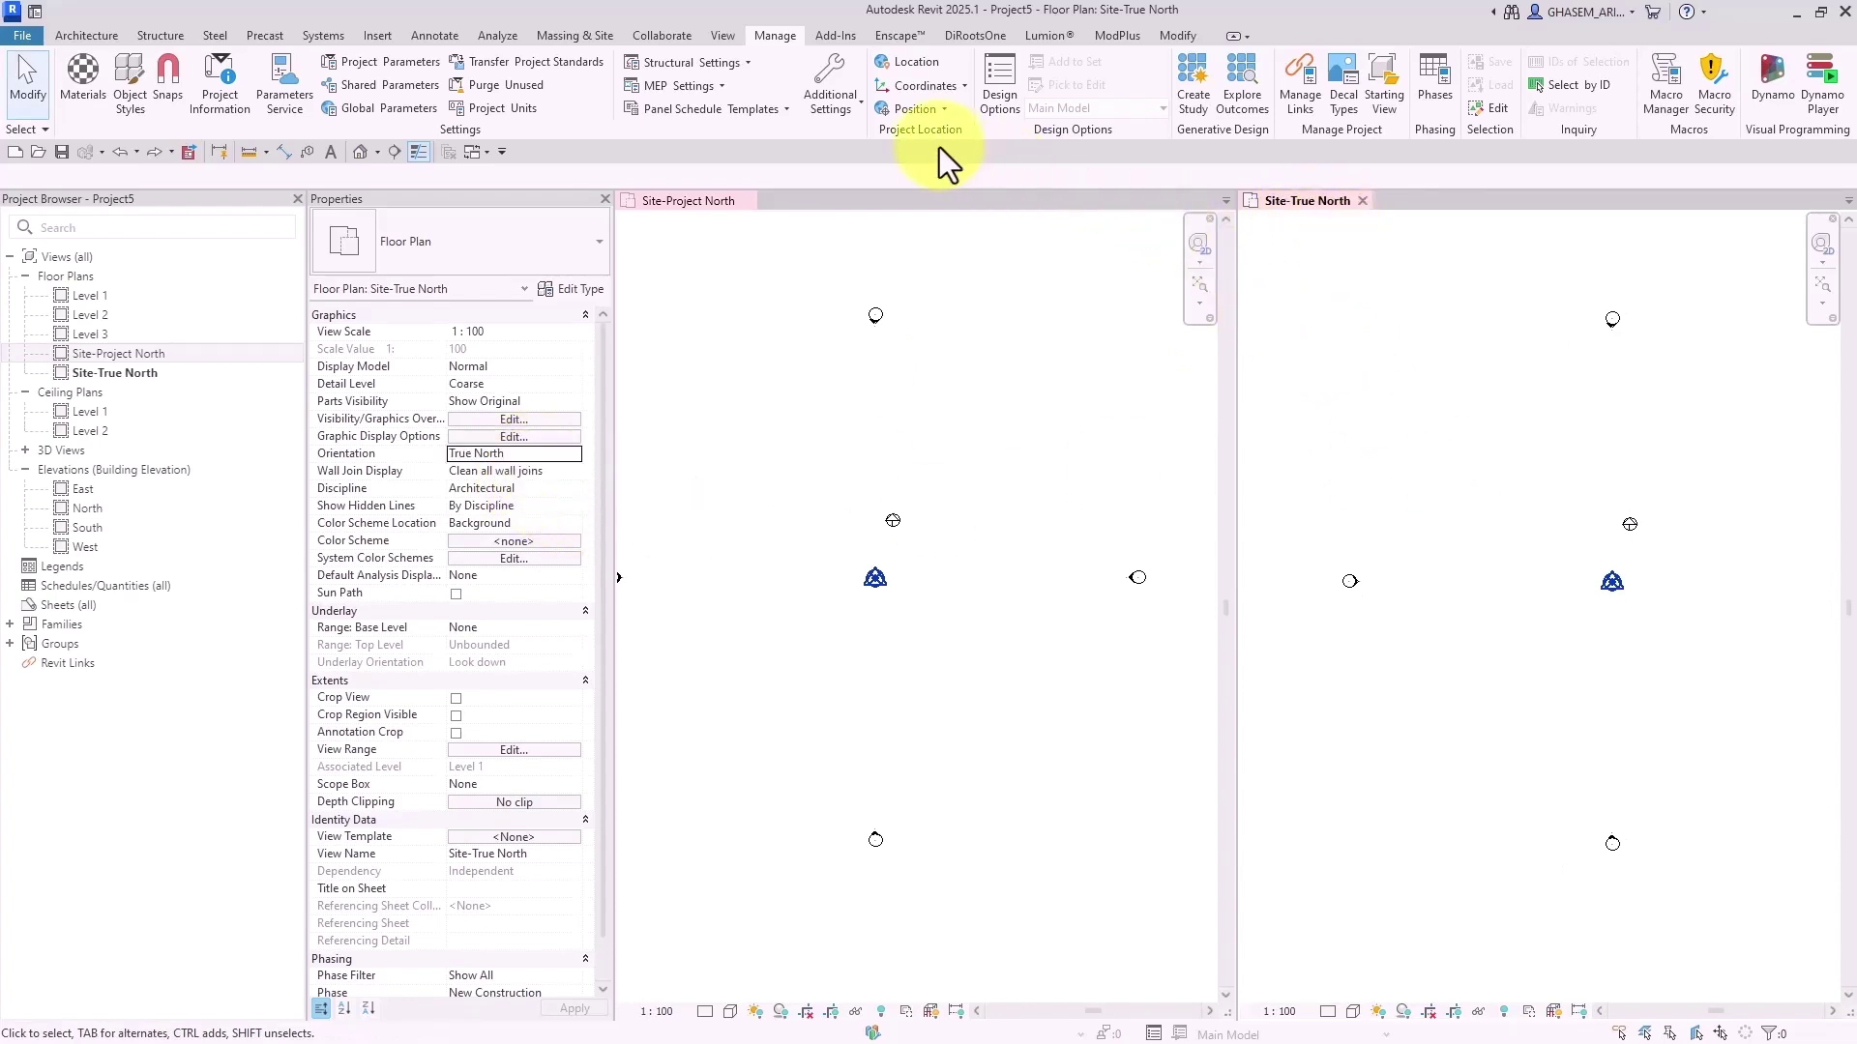
Rotate true north 10 degrees from a vertical start ray with Rotate True North
{"action": "left_click", "coordinate": [922, 110]}
{"action": "left_click", "coordinate": [934, 192]}
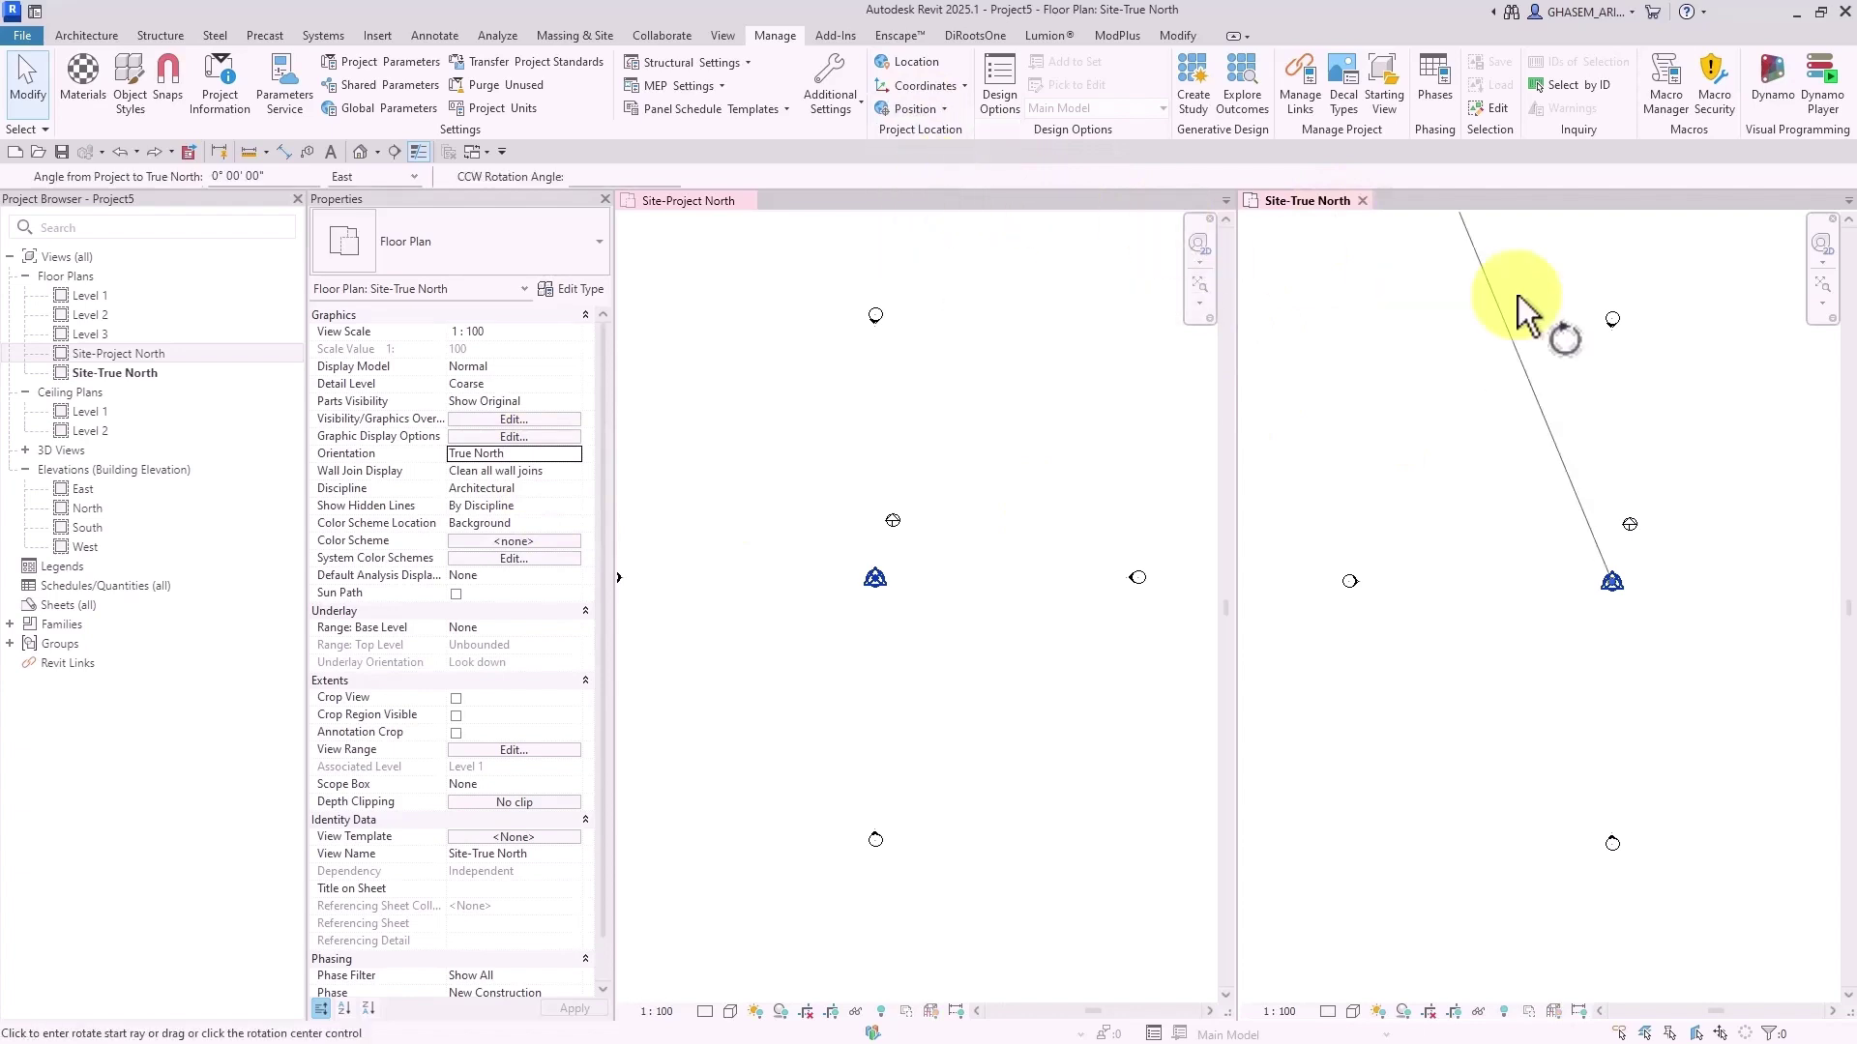
{"action": "left_click", "coordinate": [1609, 301]}
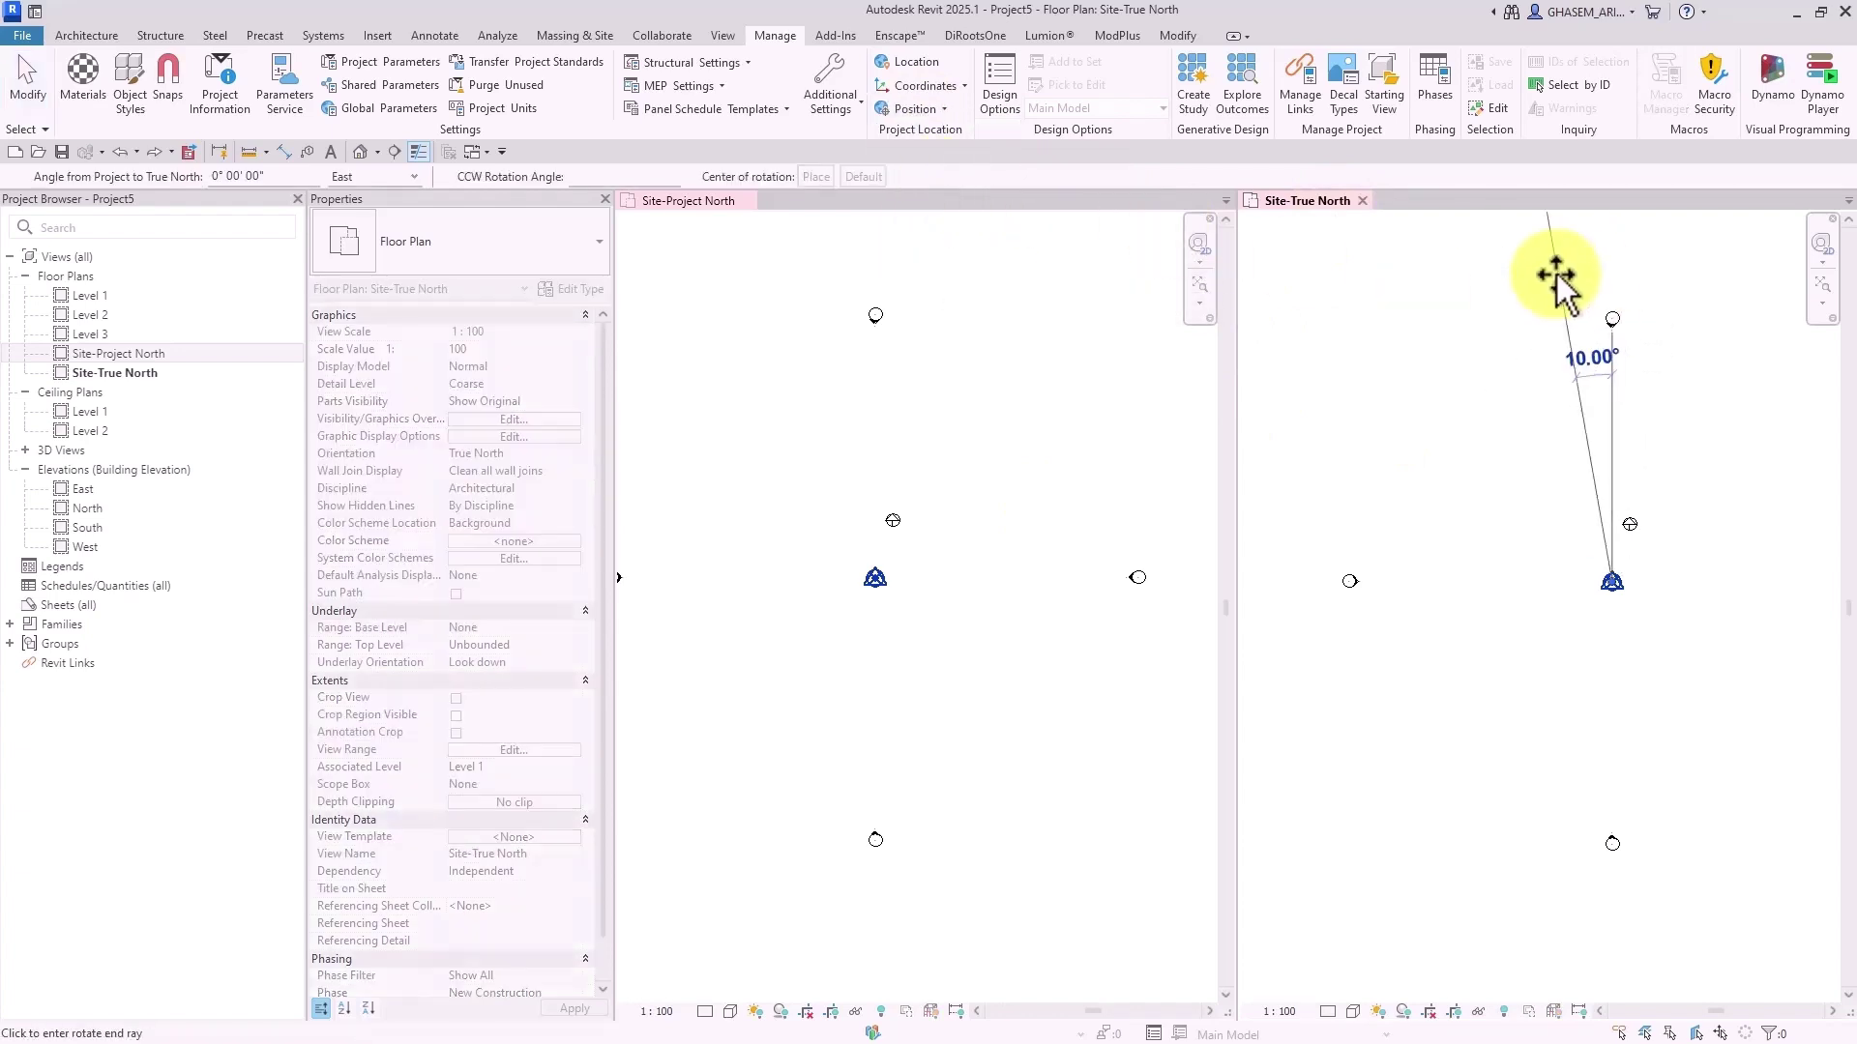
{"action": "left_click", "coordinate": [1556, 284]}
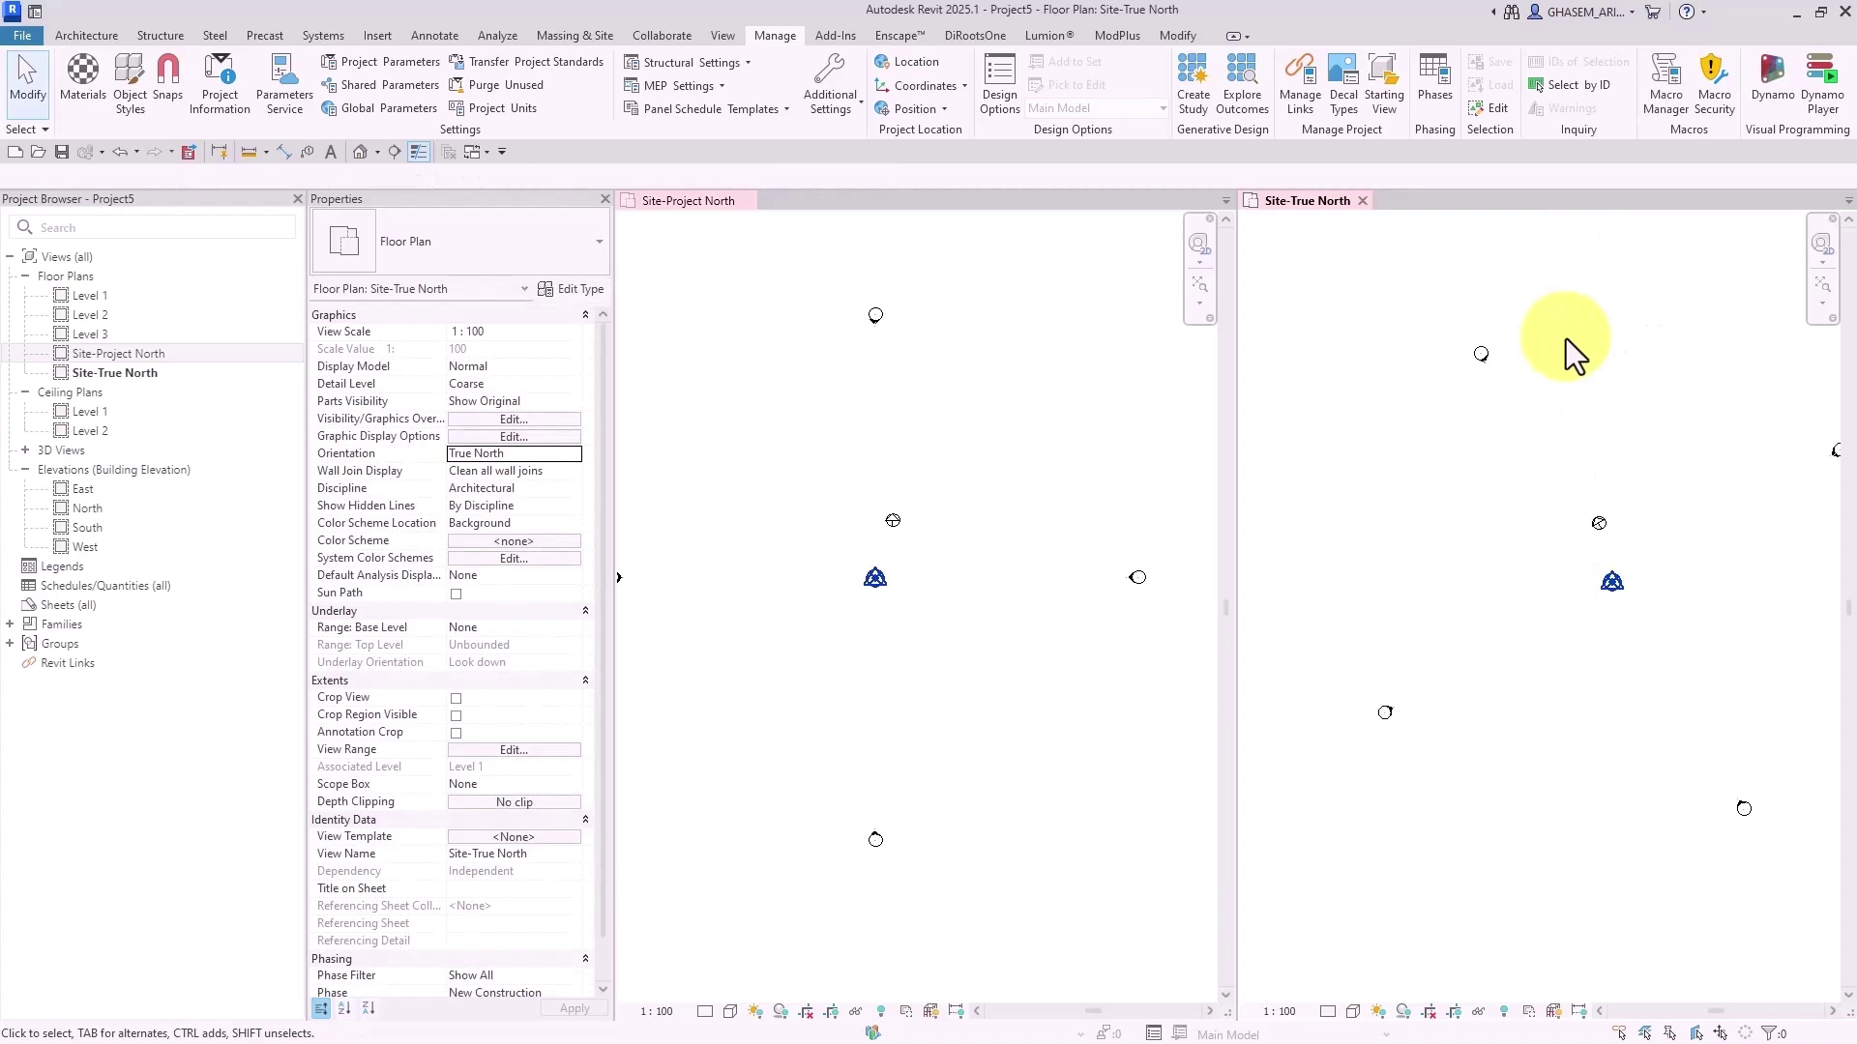
{"action": "scroll", "coordinate": [1538, 420], "scroll_direction": "down", "scroll_amount": 2}
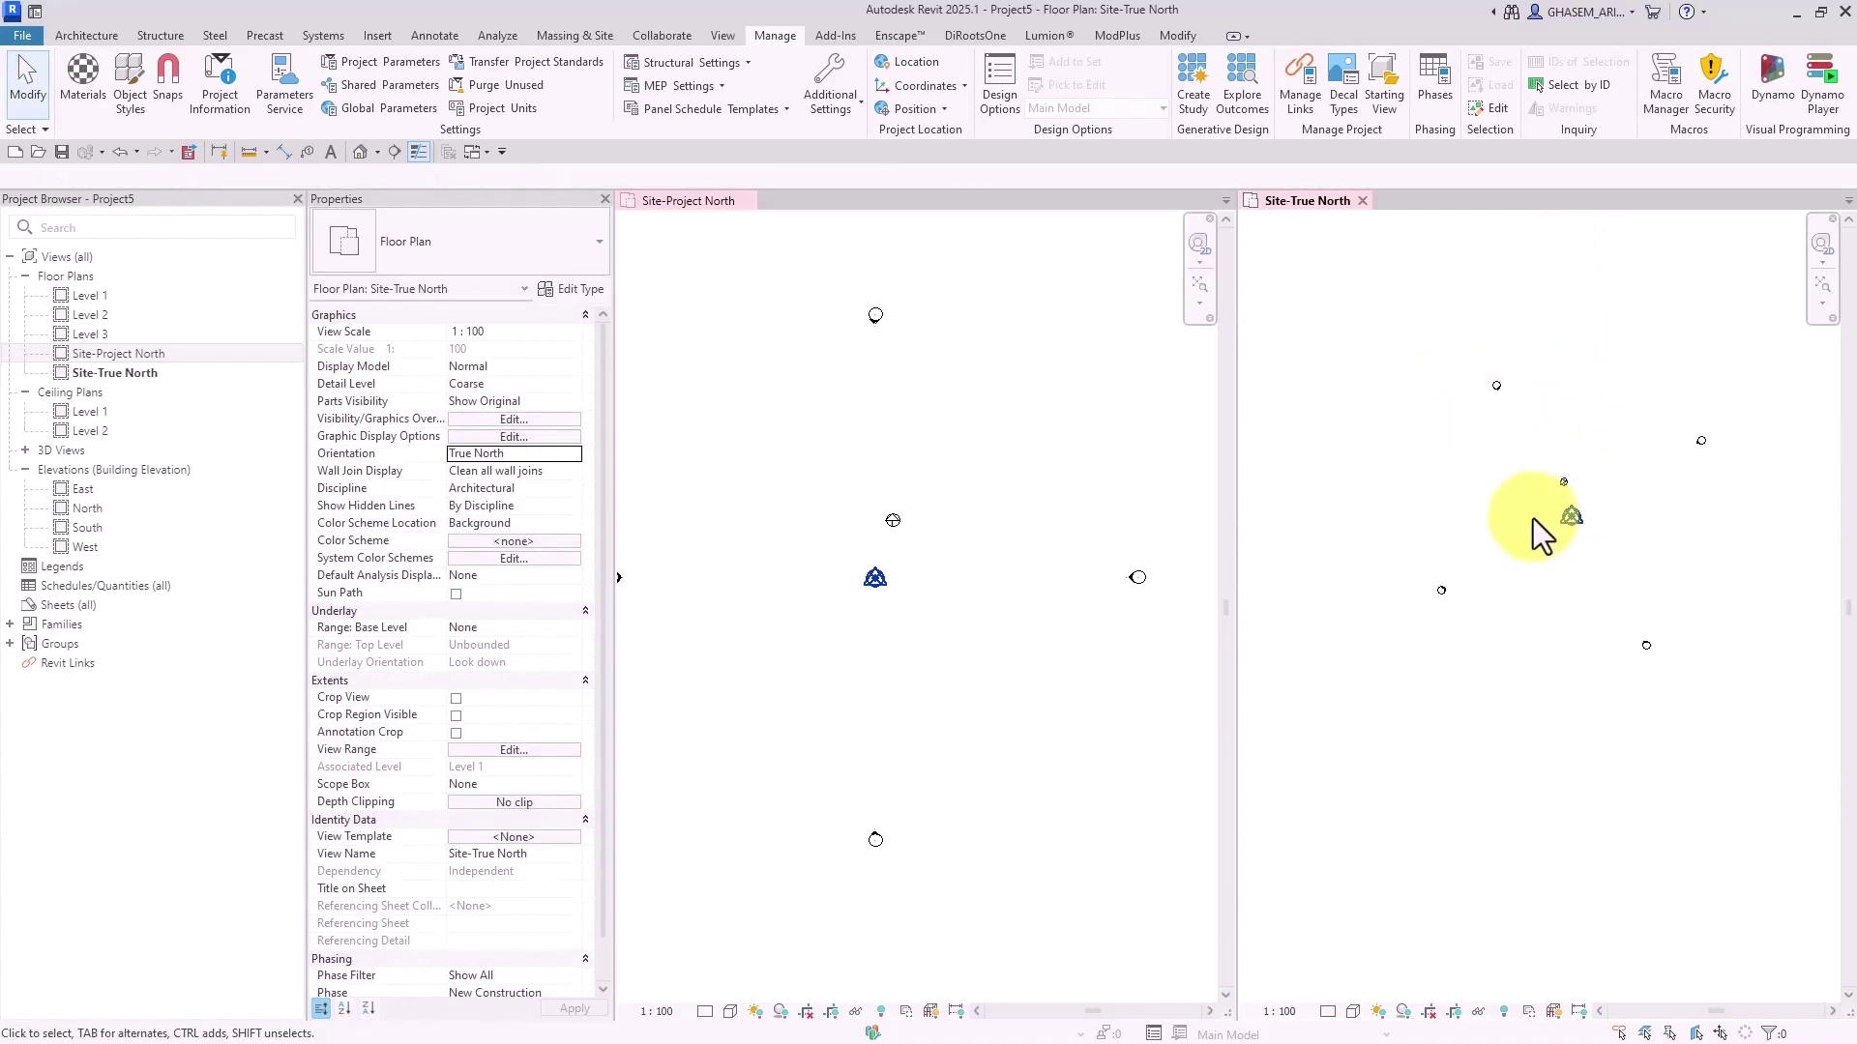
{"action": "scroll", "coordinate": [1116, 417], "scroll_direction": "down", "scroll_amount": 1}
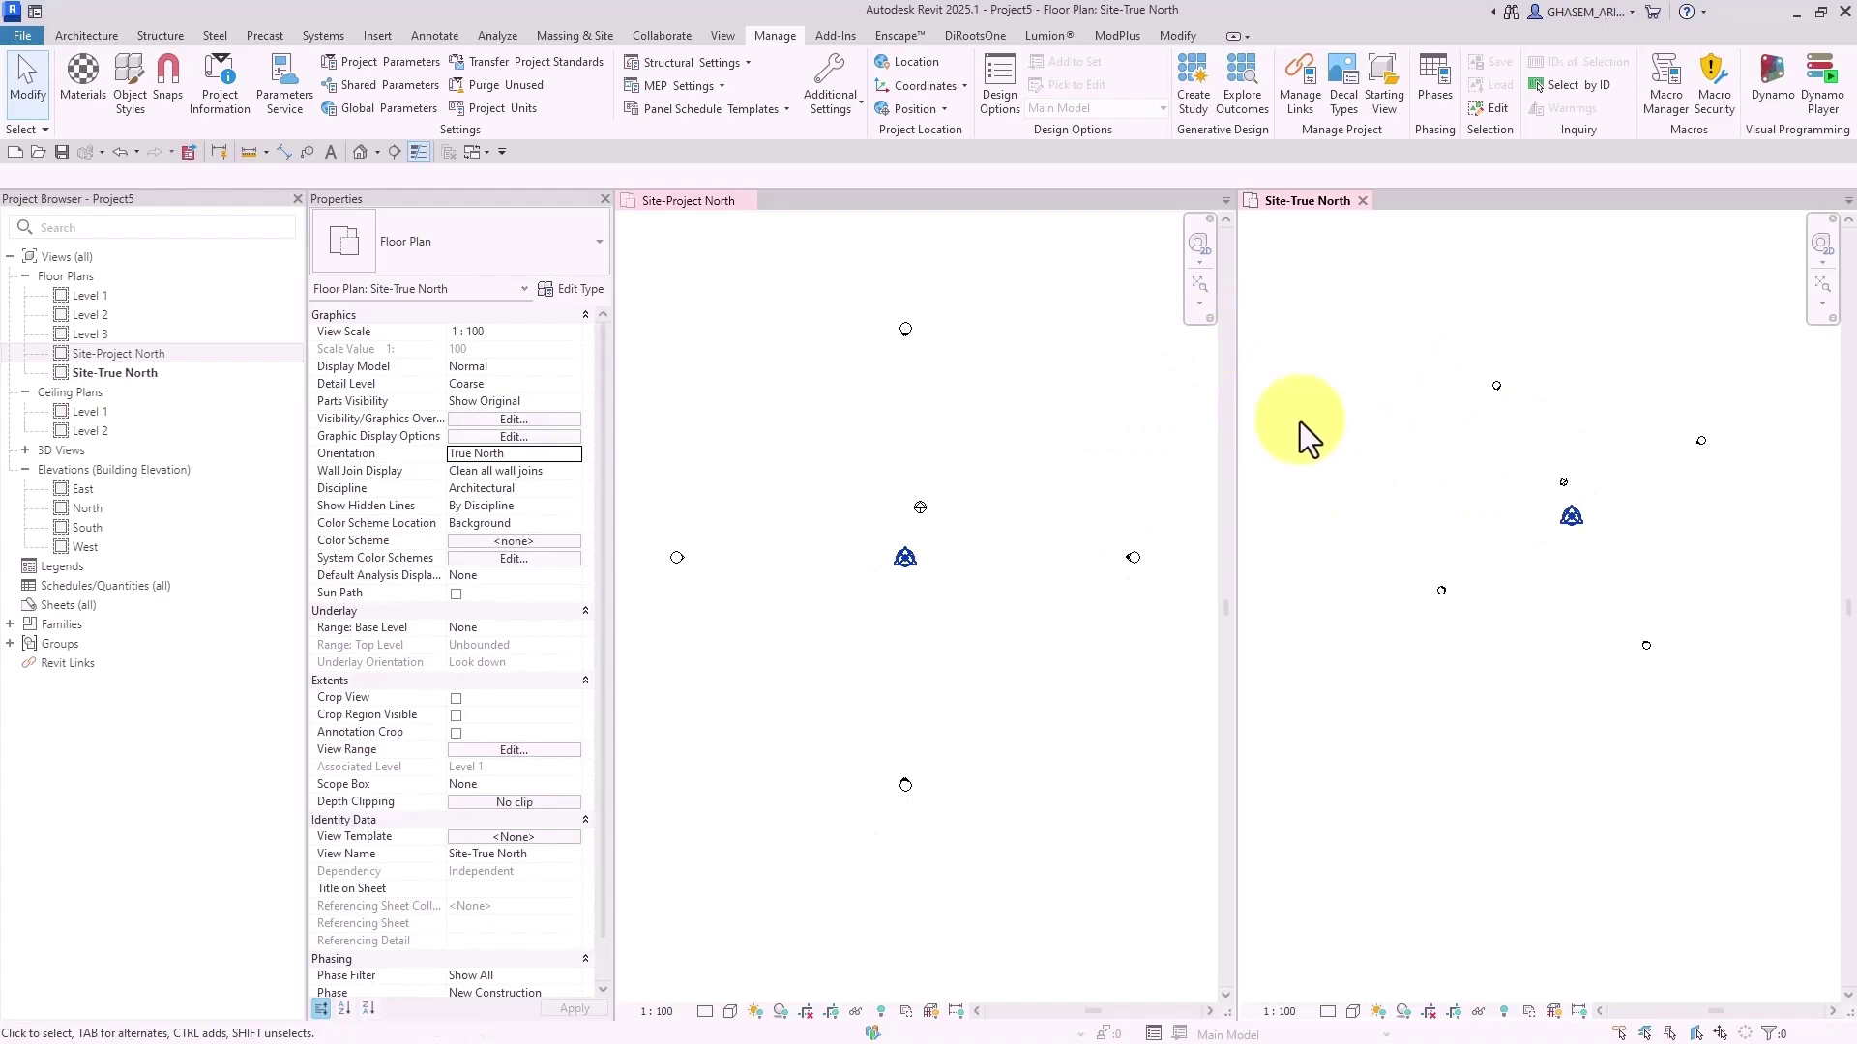
{"action": "left_click", "coordinate": [375, 35]}
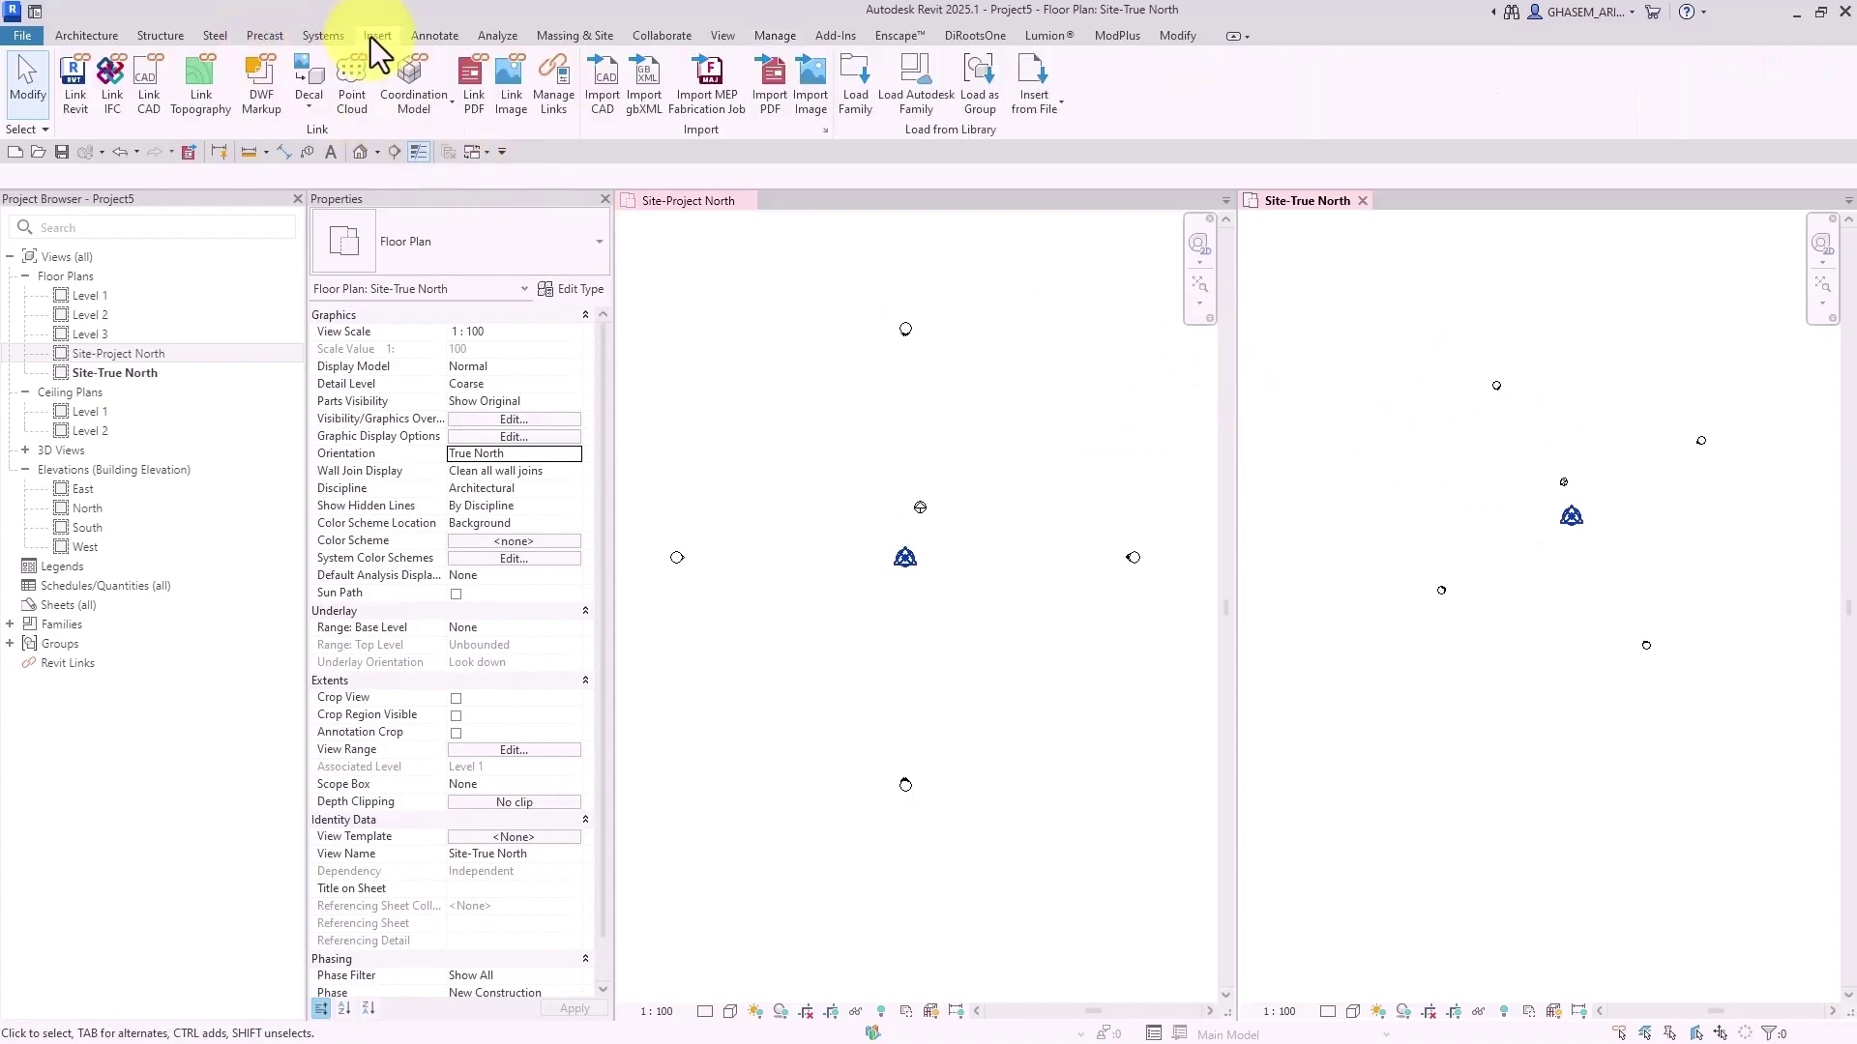
{"action": "left_click", "coordinate": [157, 83]}
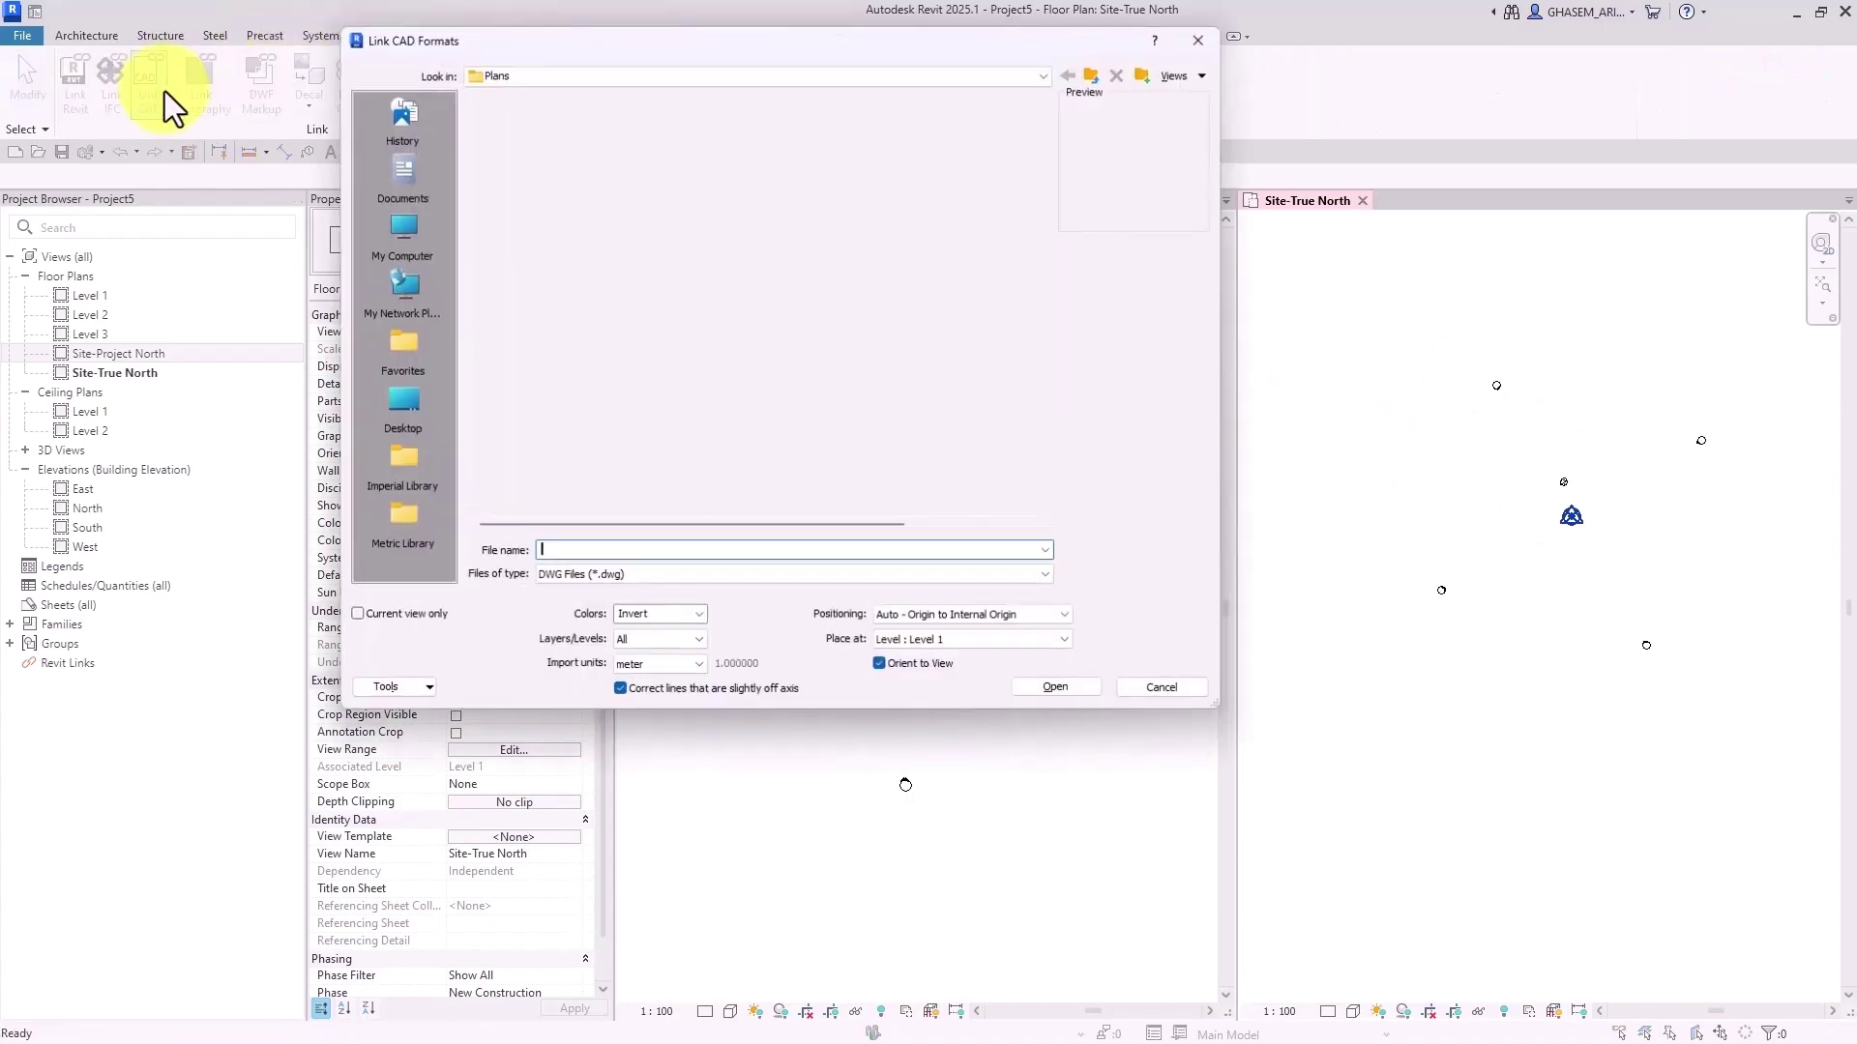
{"action": "left_click_drag", "start_coordinate": [626, 43], "coordinate": [559, 41]}
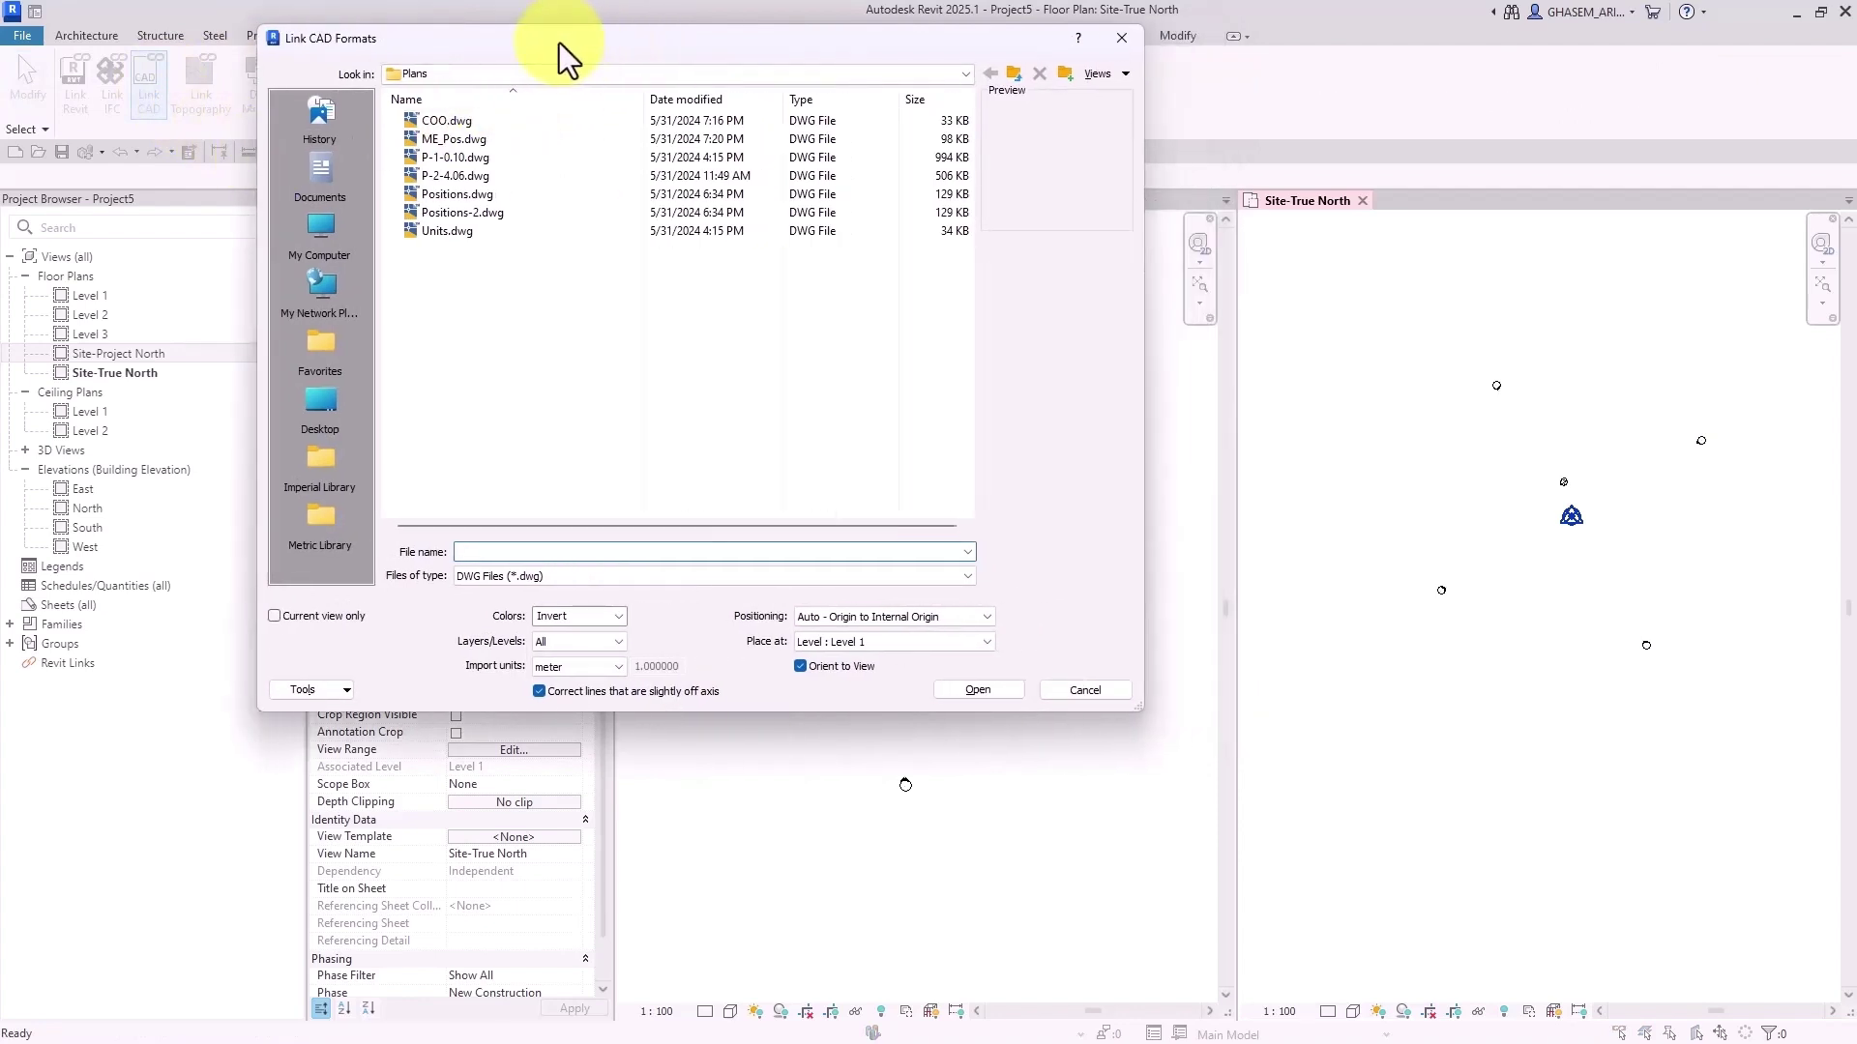
{"action": "left_click", "coordinate": [456, 170]}
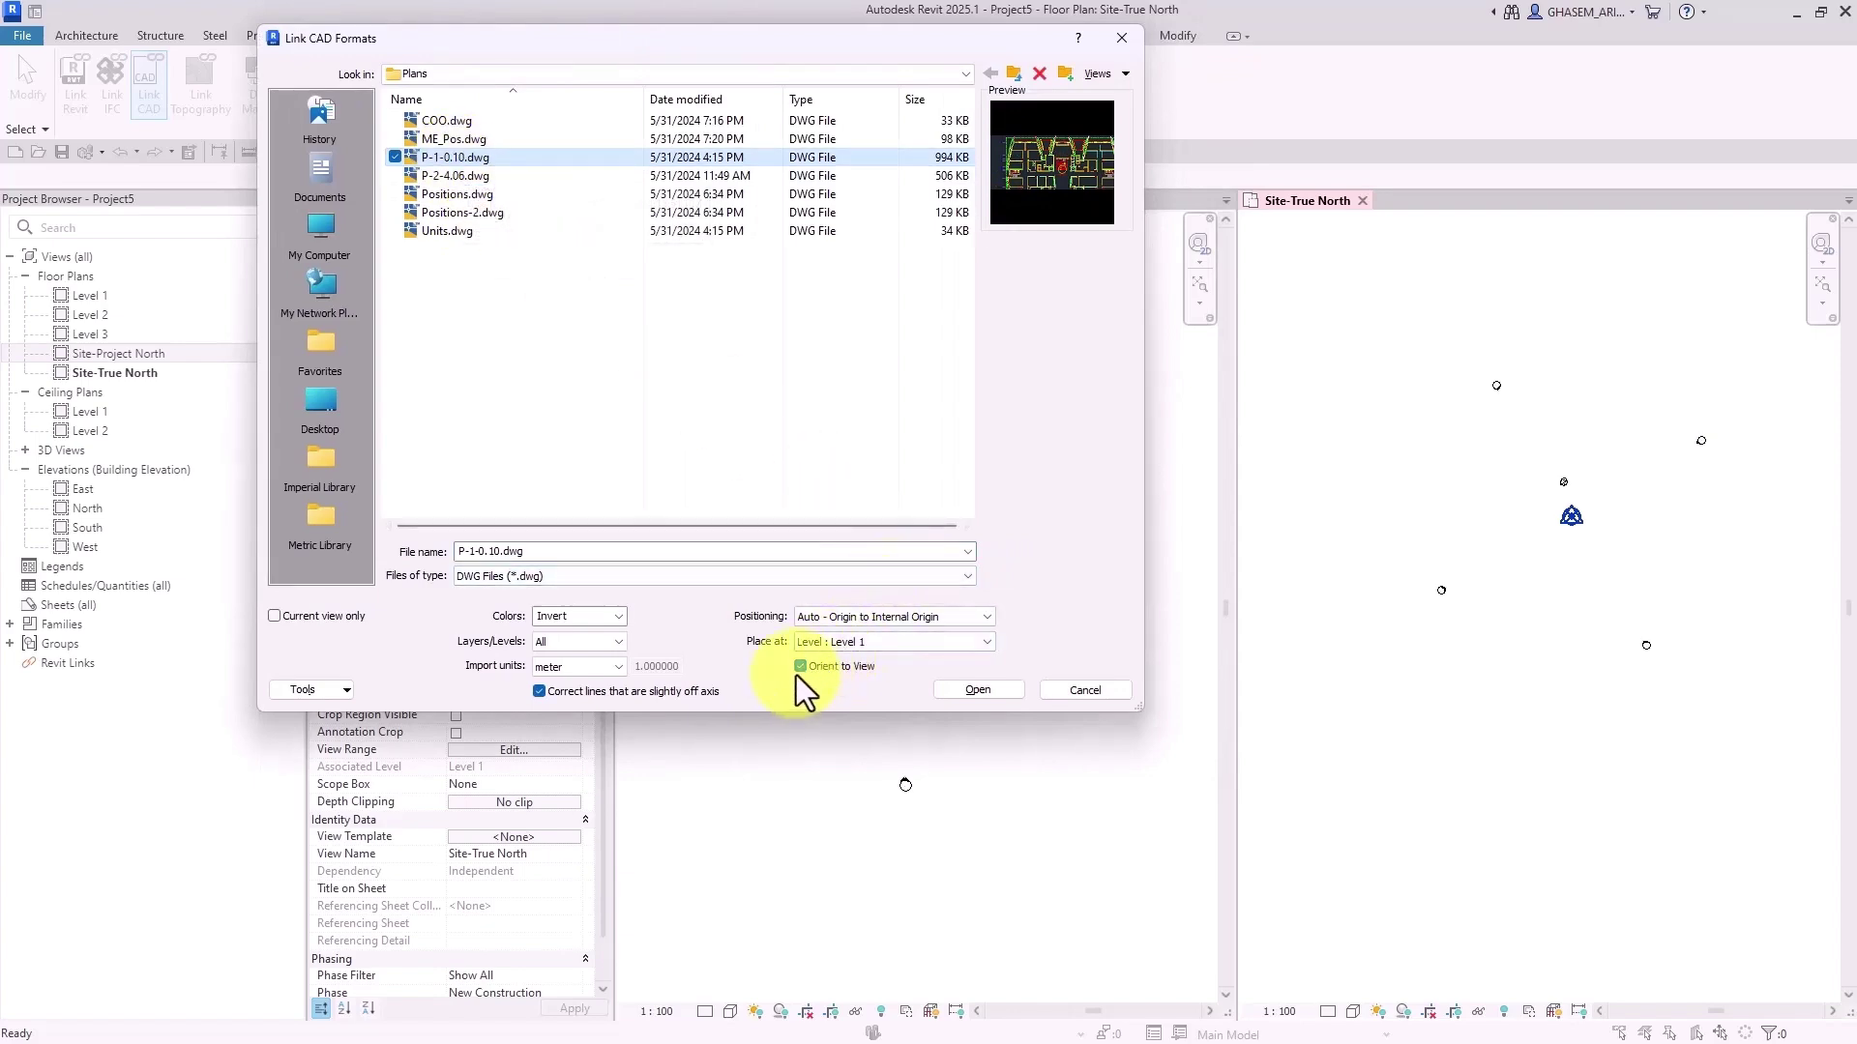
{"action": "left_click", "coordinate": [975, 692]}
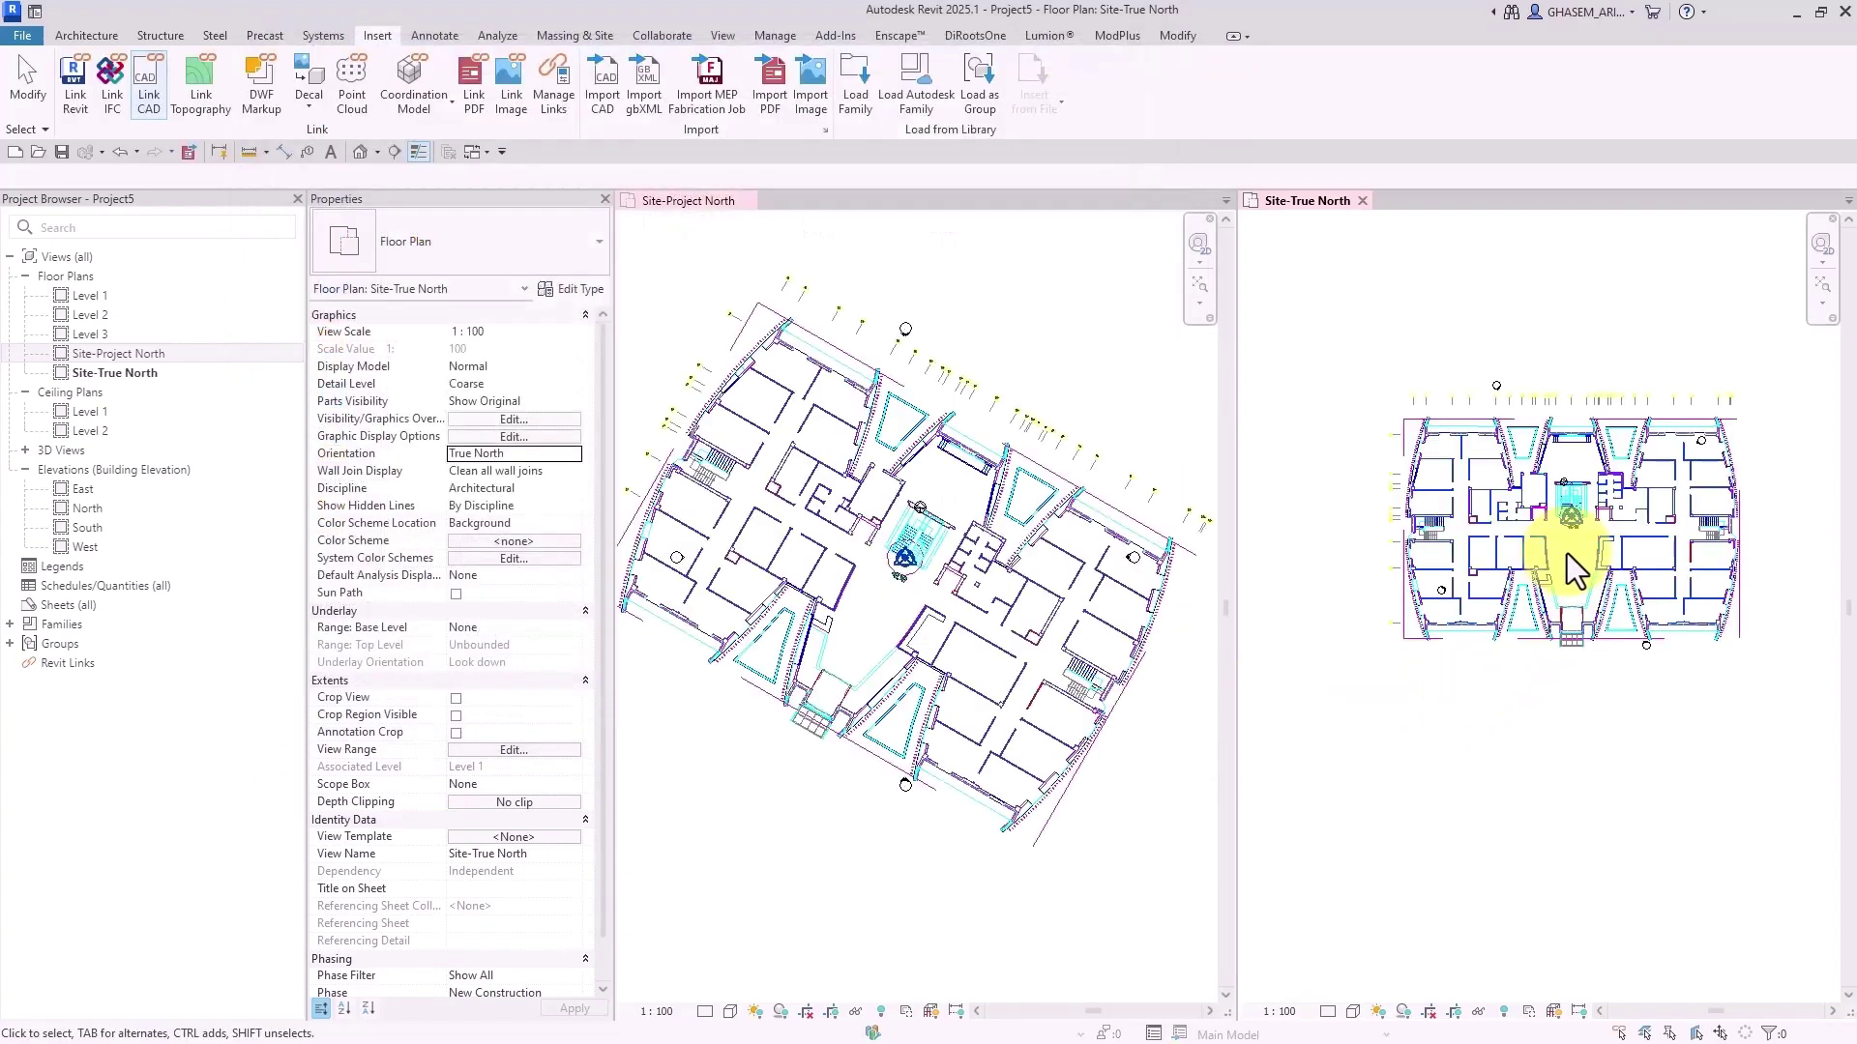
{"action": "scroll", "coordinate": [1450, 515], "scroll_direction": "up", "scroll_amount": 2}
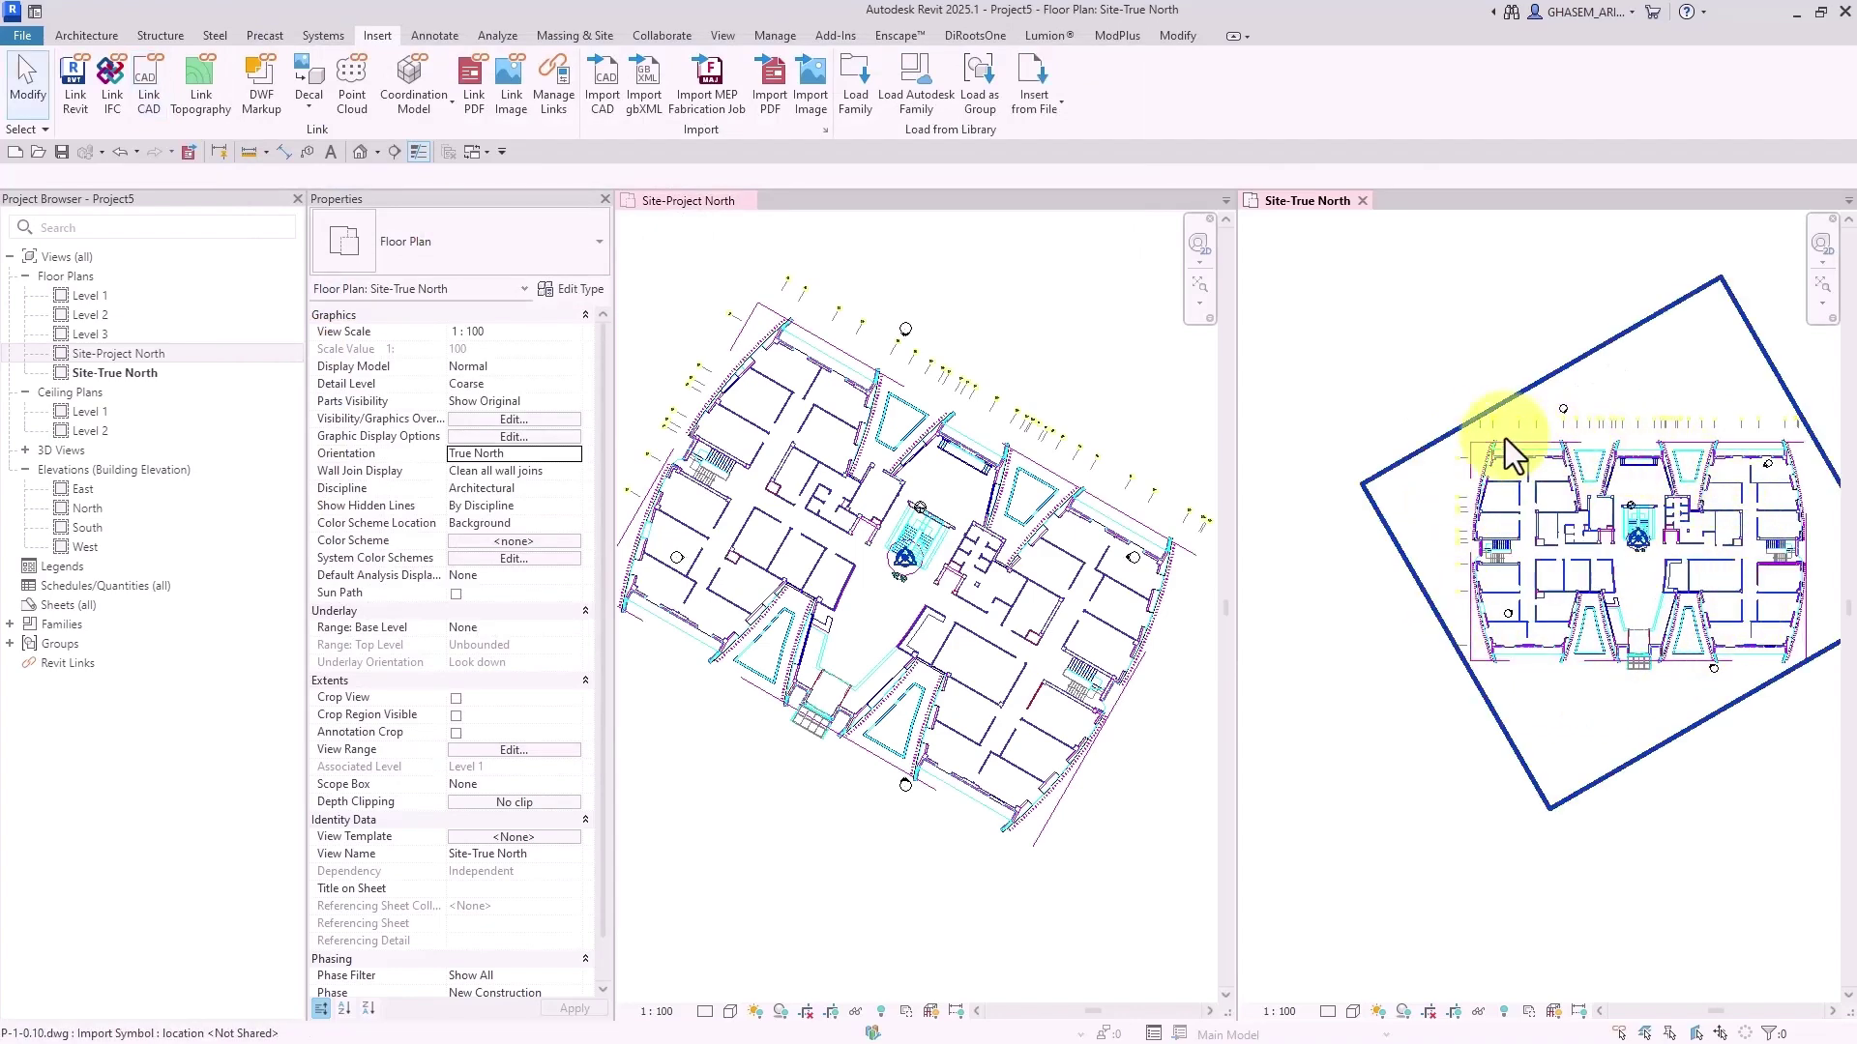
{"action": "middle_click_drag", "start_coordinate": [1669, 667], "coordinate": [1620, 664]}
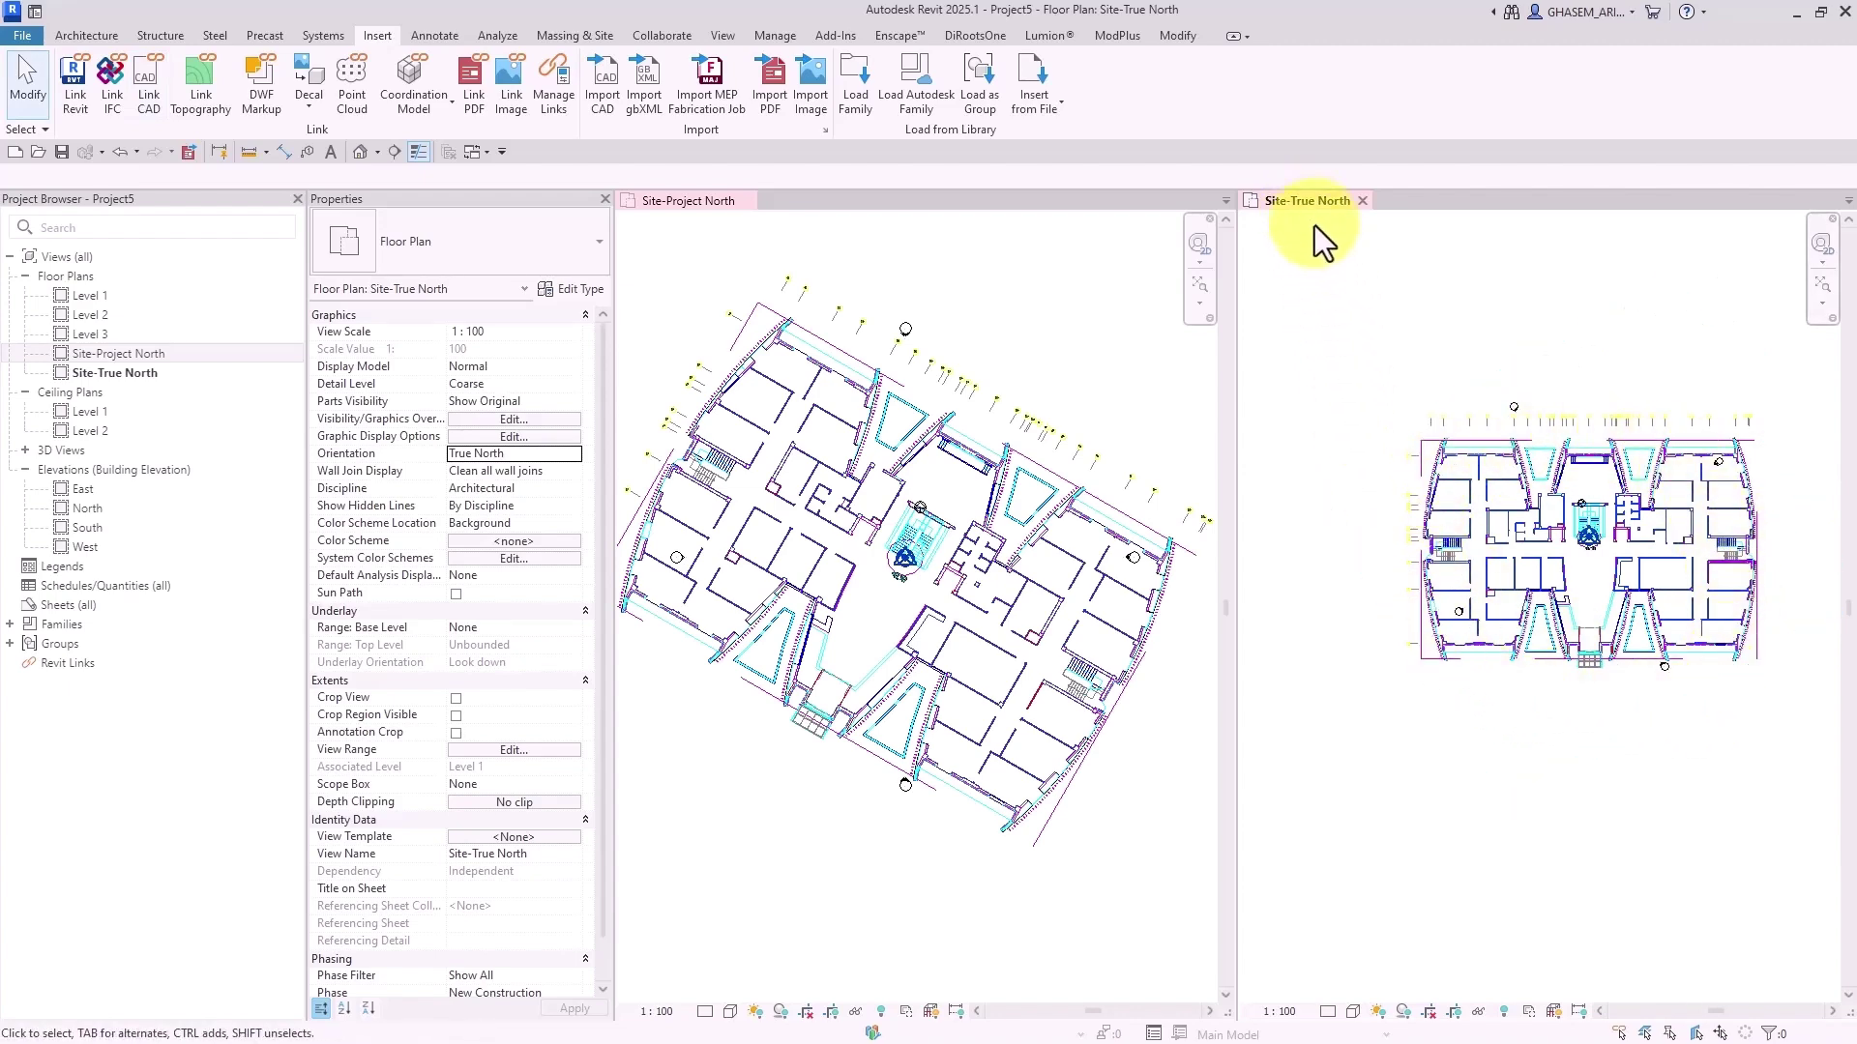
{"action": "left_click", "coordinate": [1642, 450]}
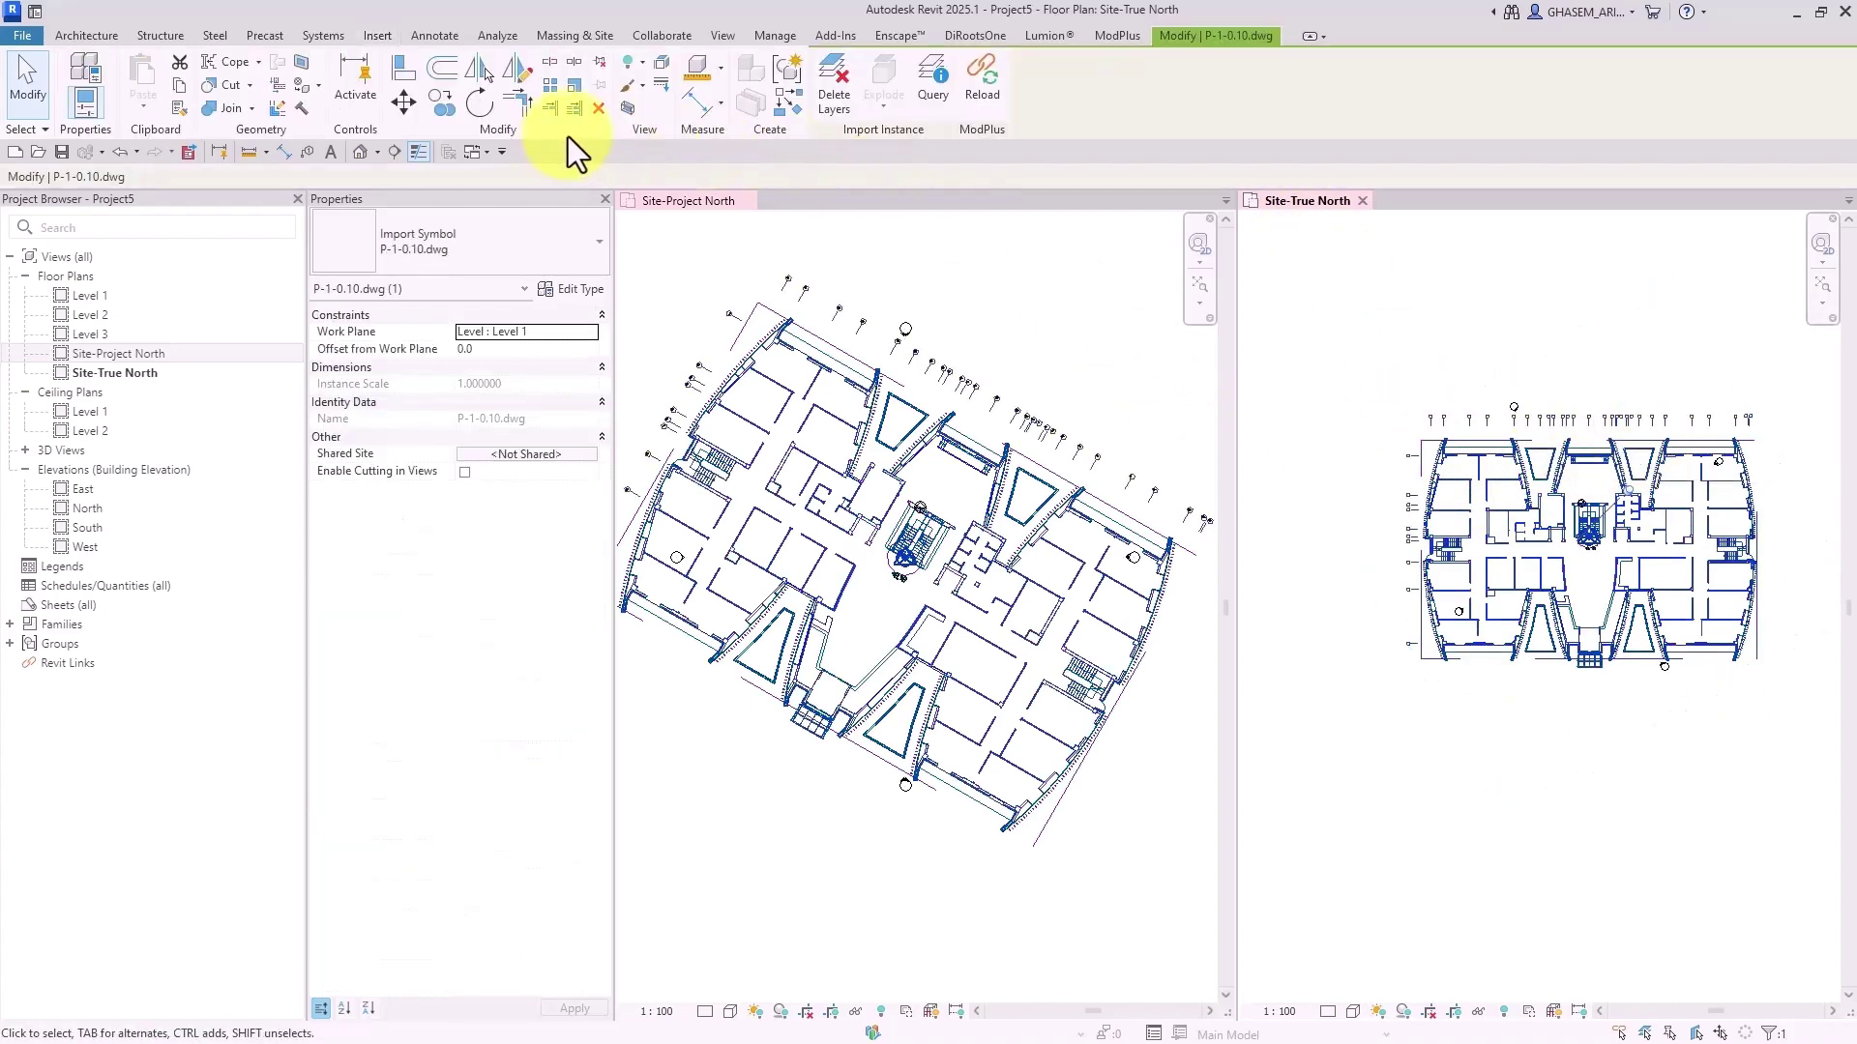
{"action": "left_click", "coordinate": [593, 111]}
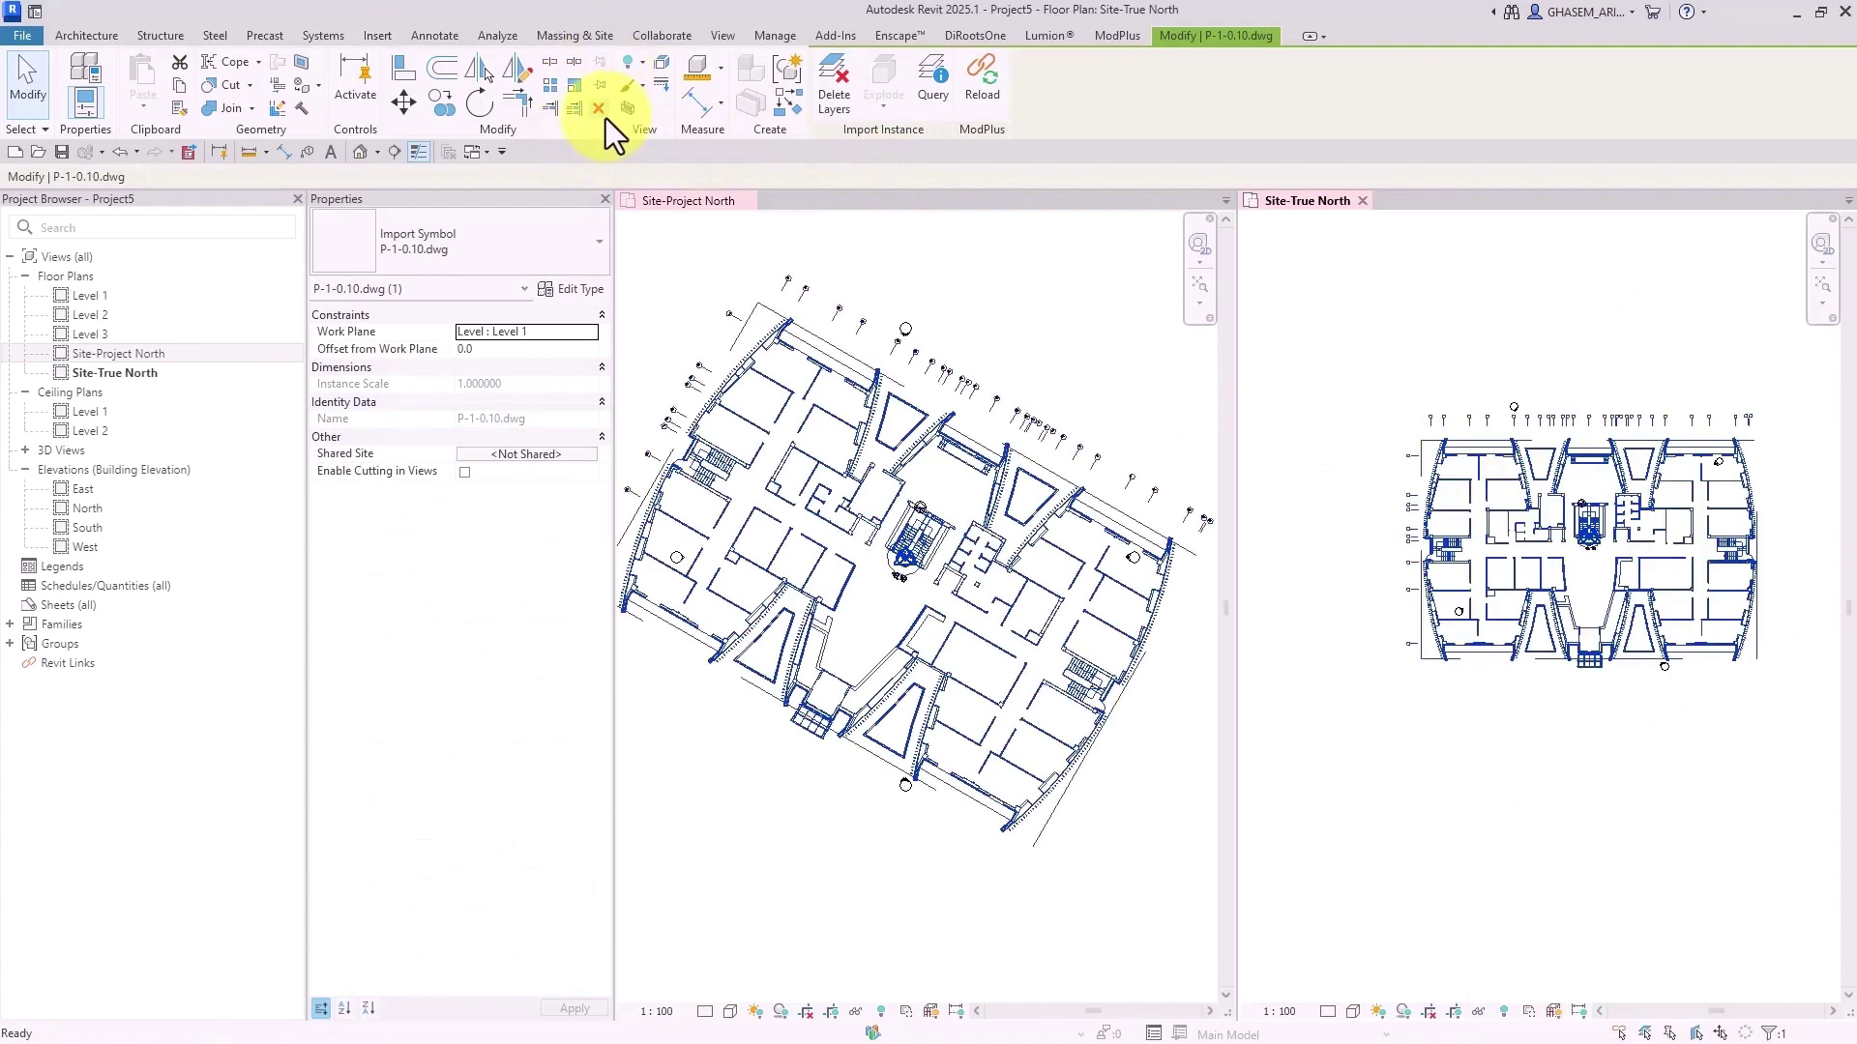
{"action": "left_click", "coordinate": [605, 118]}
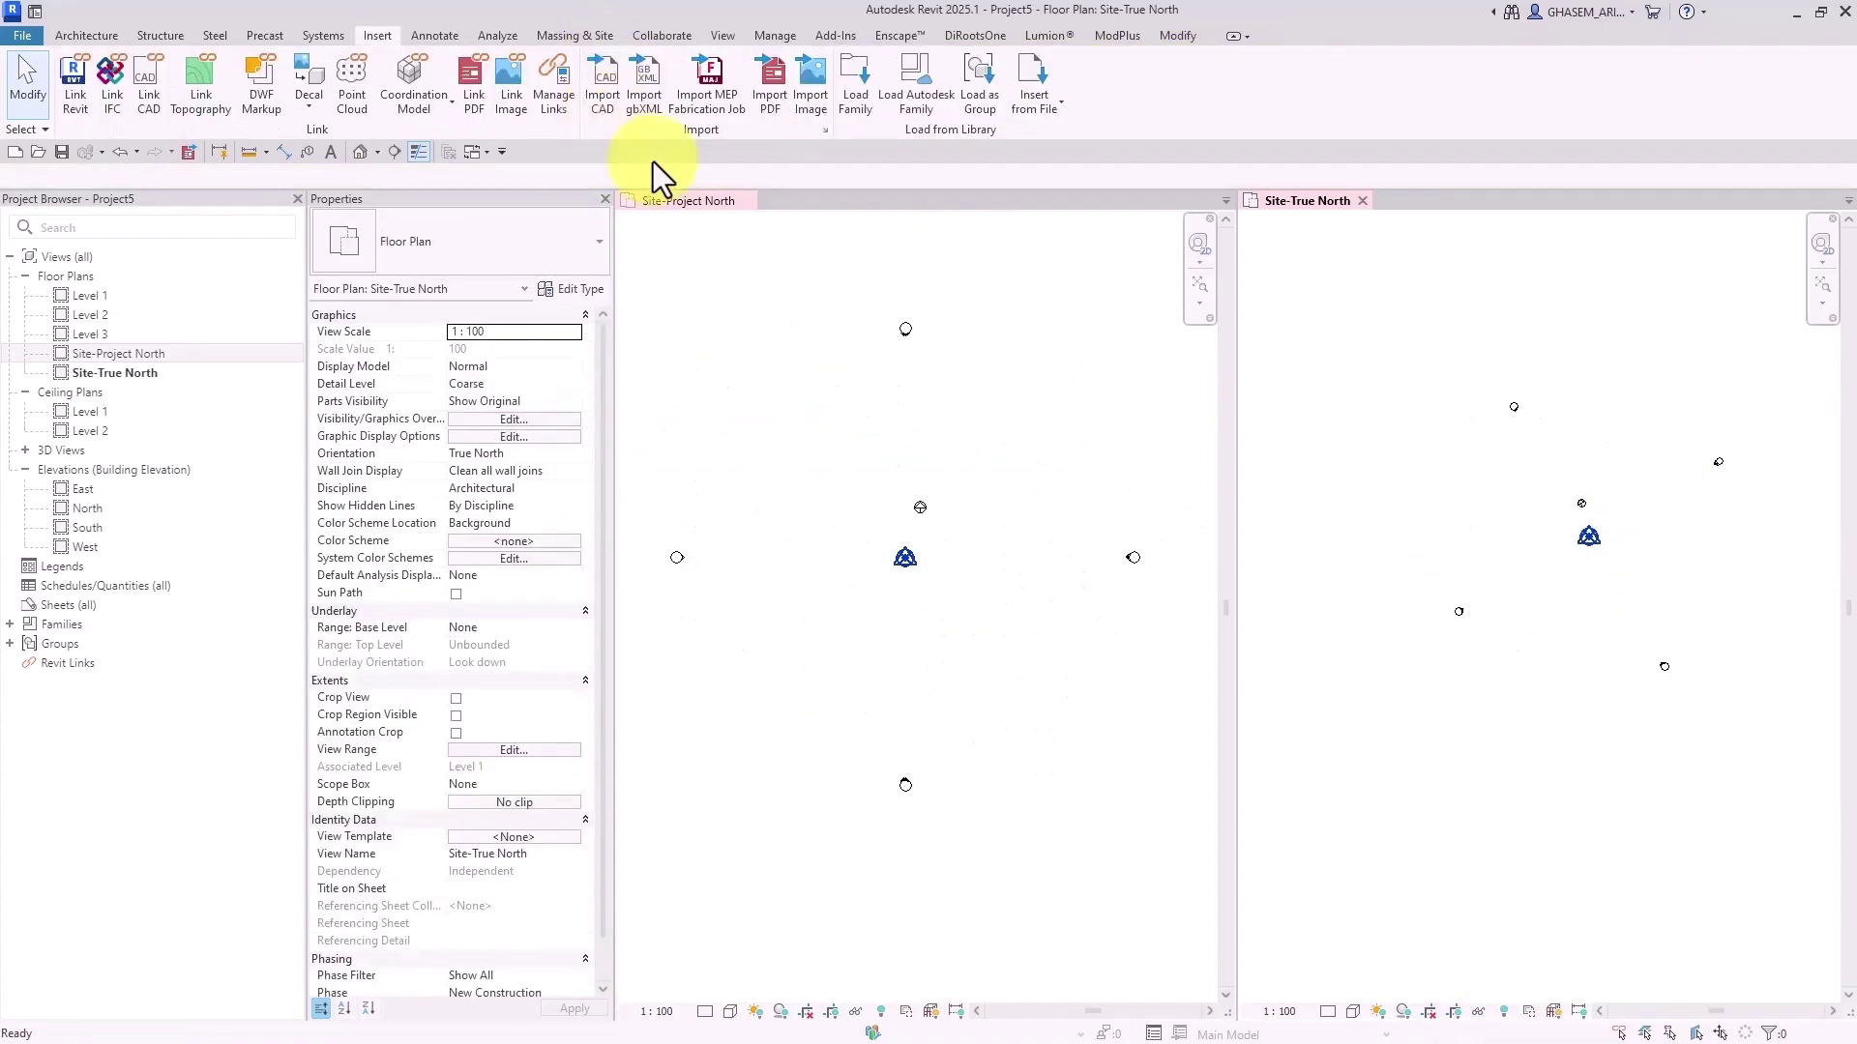
Link P-1-0.10.dwg and inspect it in both Site-Project North and Site-True North
{"action": "left_click", "coordinate": [144, 81]}
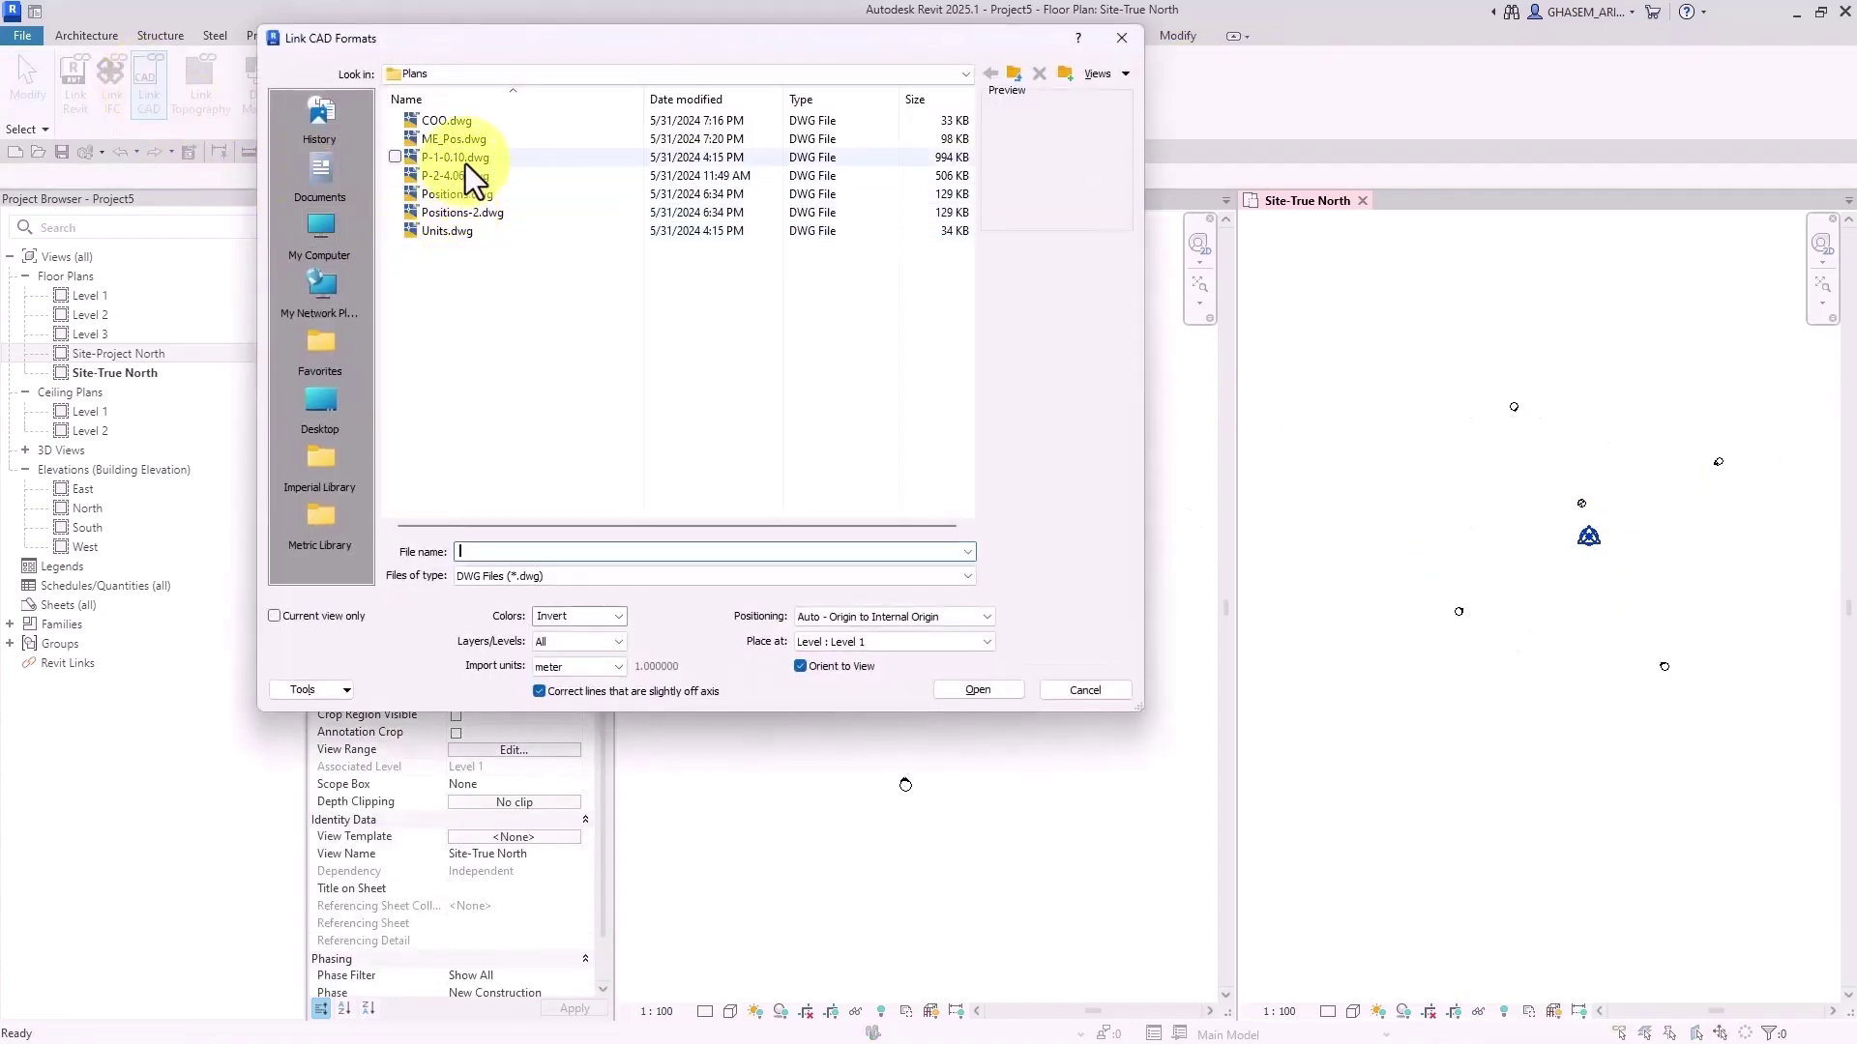
{"action": "left_click", "coordinate": [465, 158]}
{"action": "left_click", "coordinate": [974, 695]}
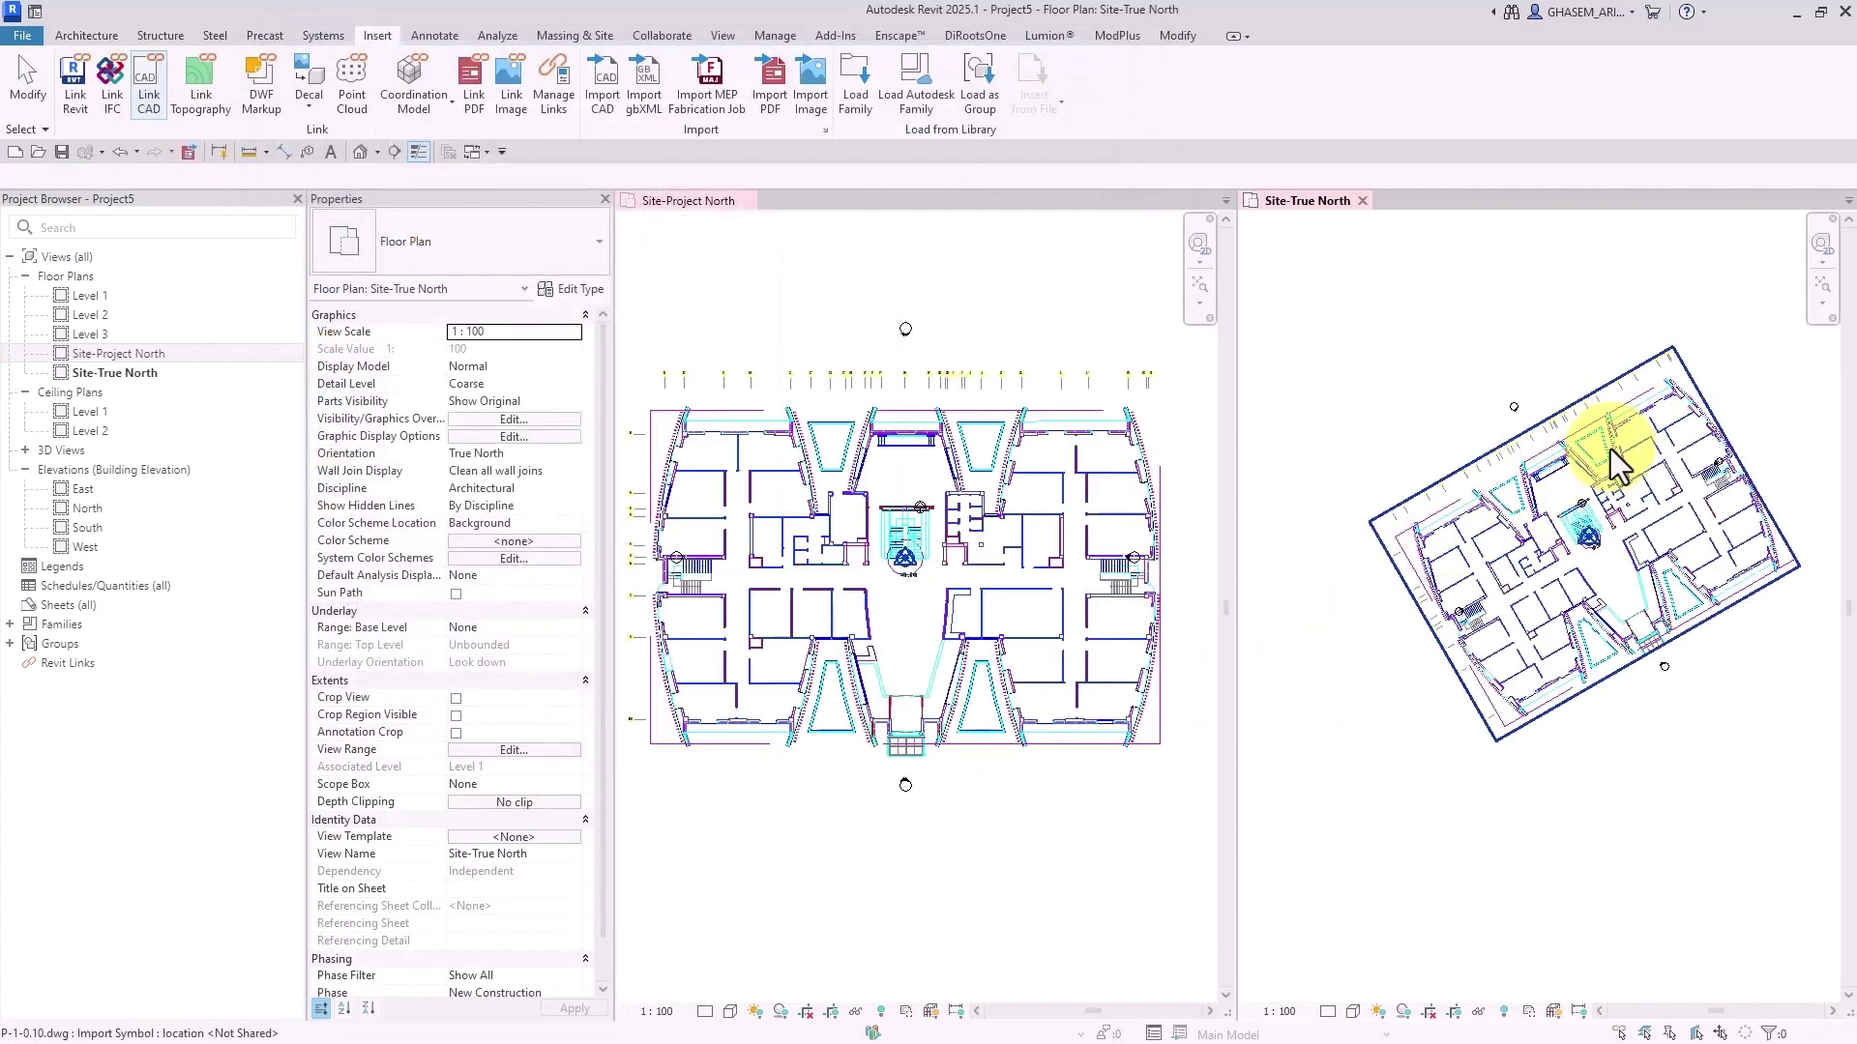
{"action": "left_click", "coordinate": [799, 288]}
{"action": "scroll", "coordinate": [950, 354], "scroll_direction": "down", "scroll_amount": 2}
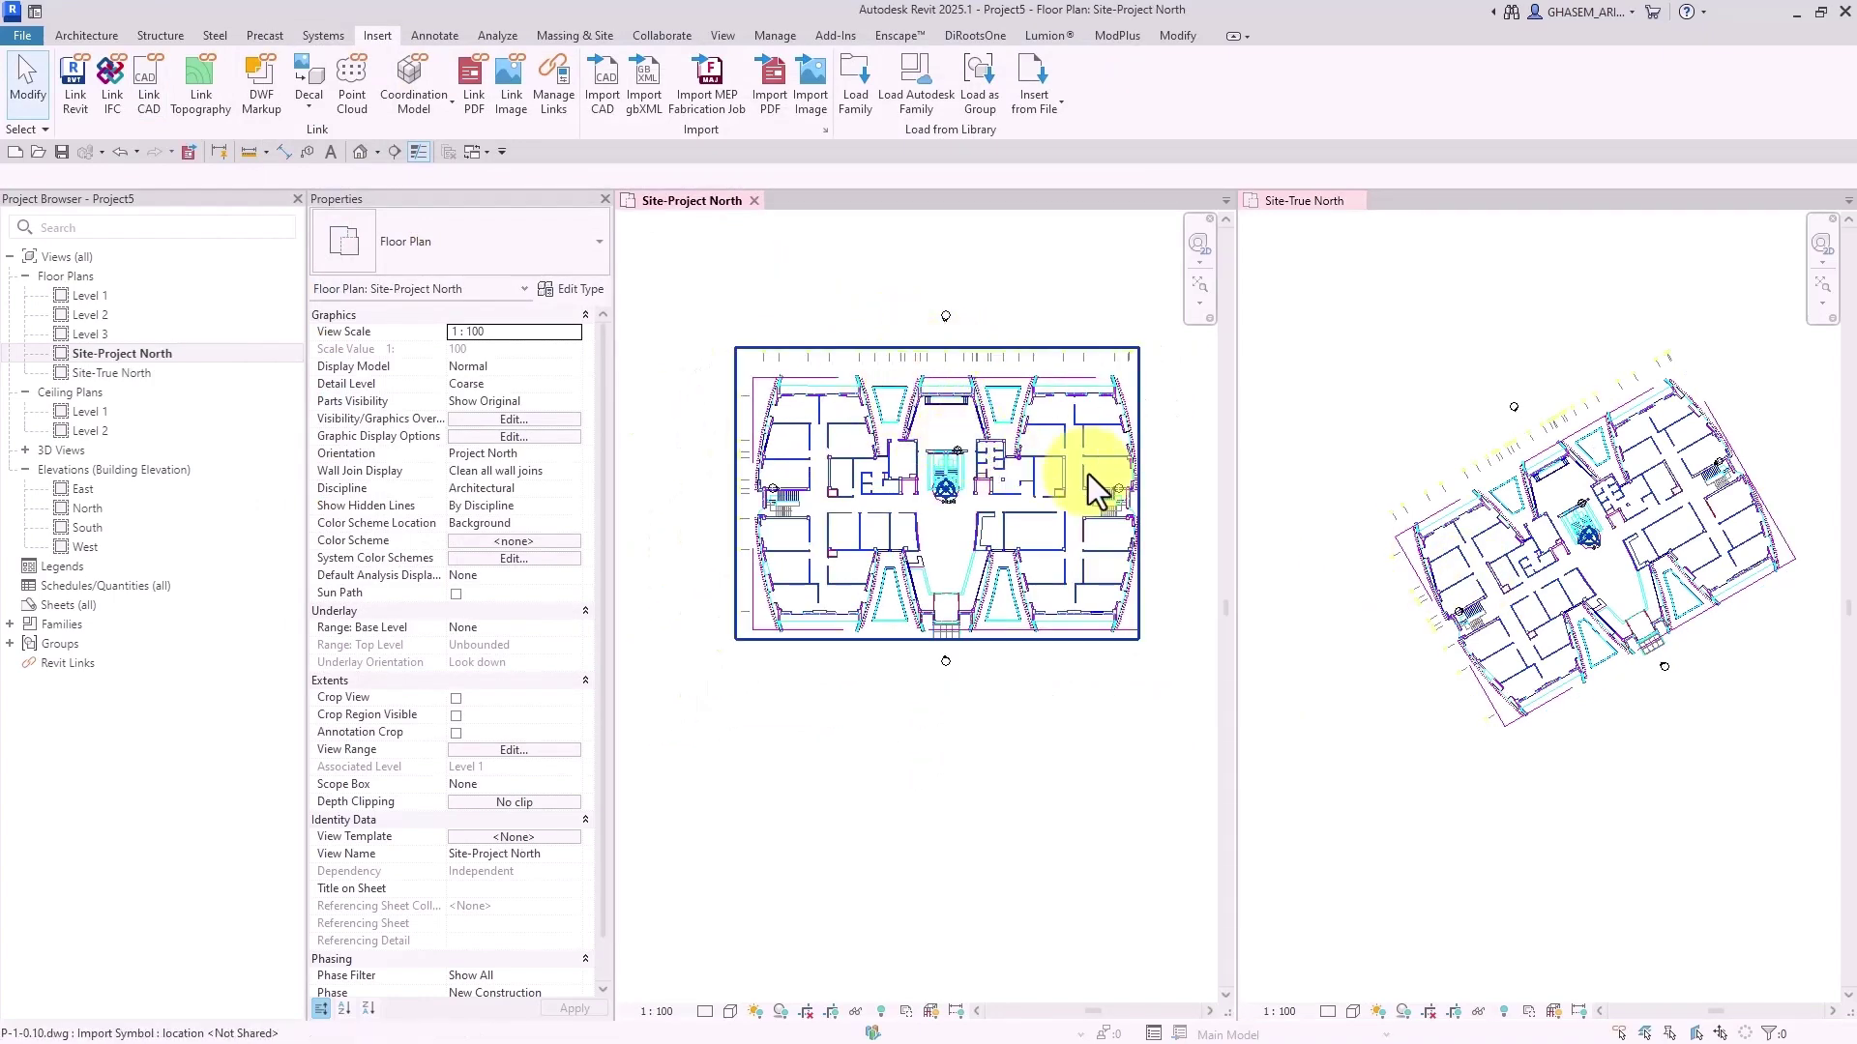
{"action": "scroll", "coordinate": [1058, 437], "scroll_direction": "up", "scroll_amount": 2}
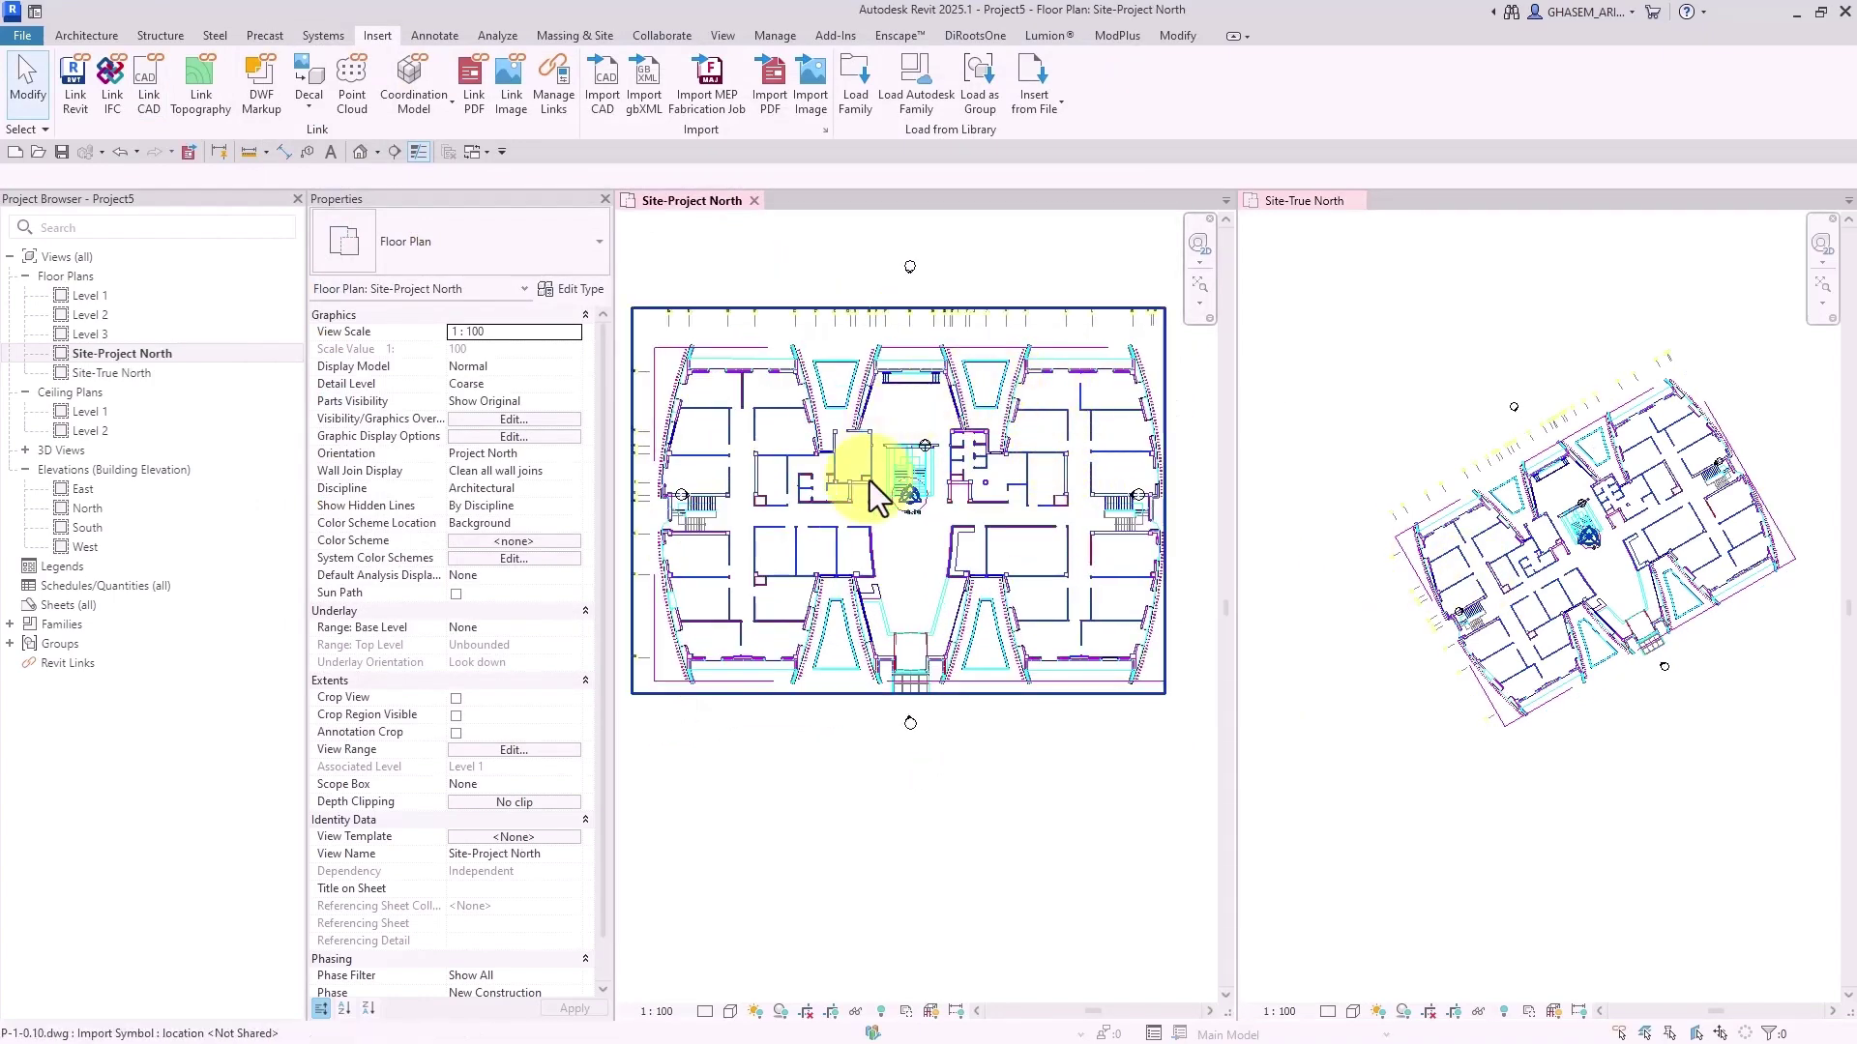
{"action": "left_click", "coordinate": [1509, 440]}
{"action": "scroll", "coordinate": [1446, 449], "scroll_direction": "down", "scroll_amount": 2}
{"action": "left_click", "coordinate": [1523, 581]}
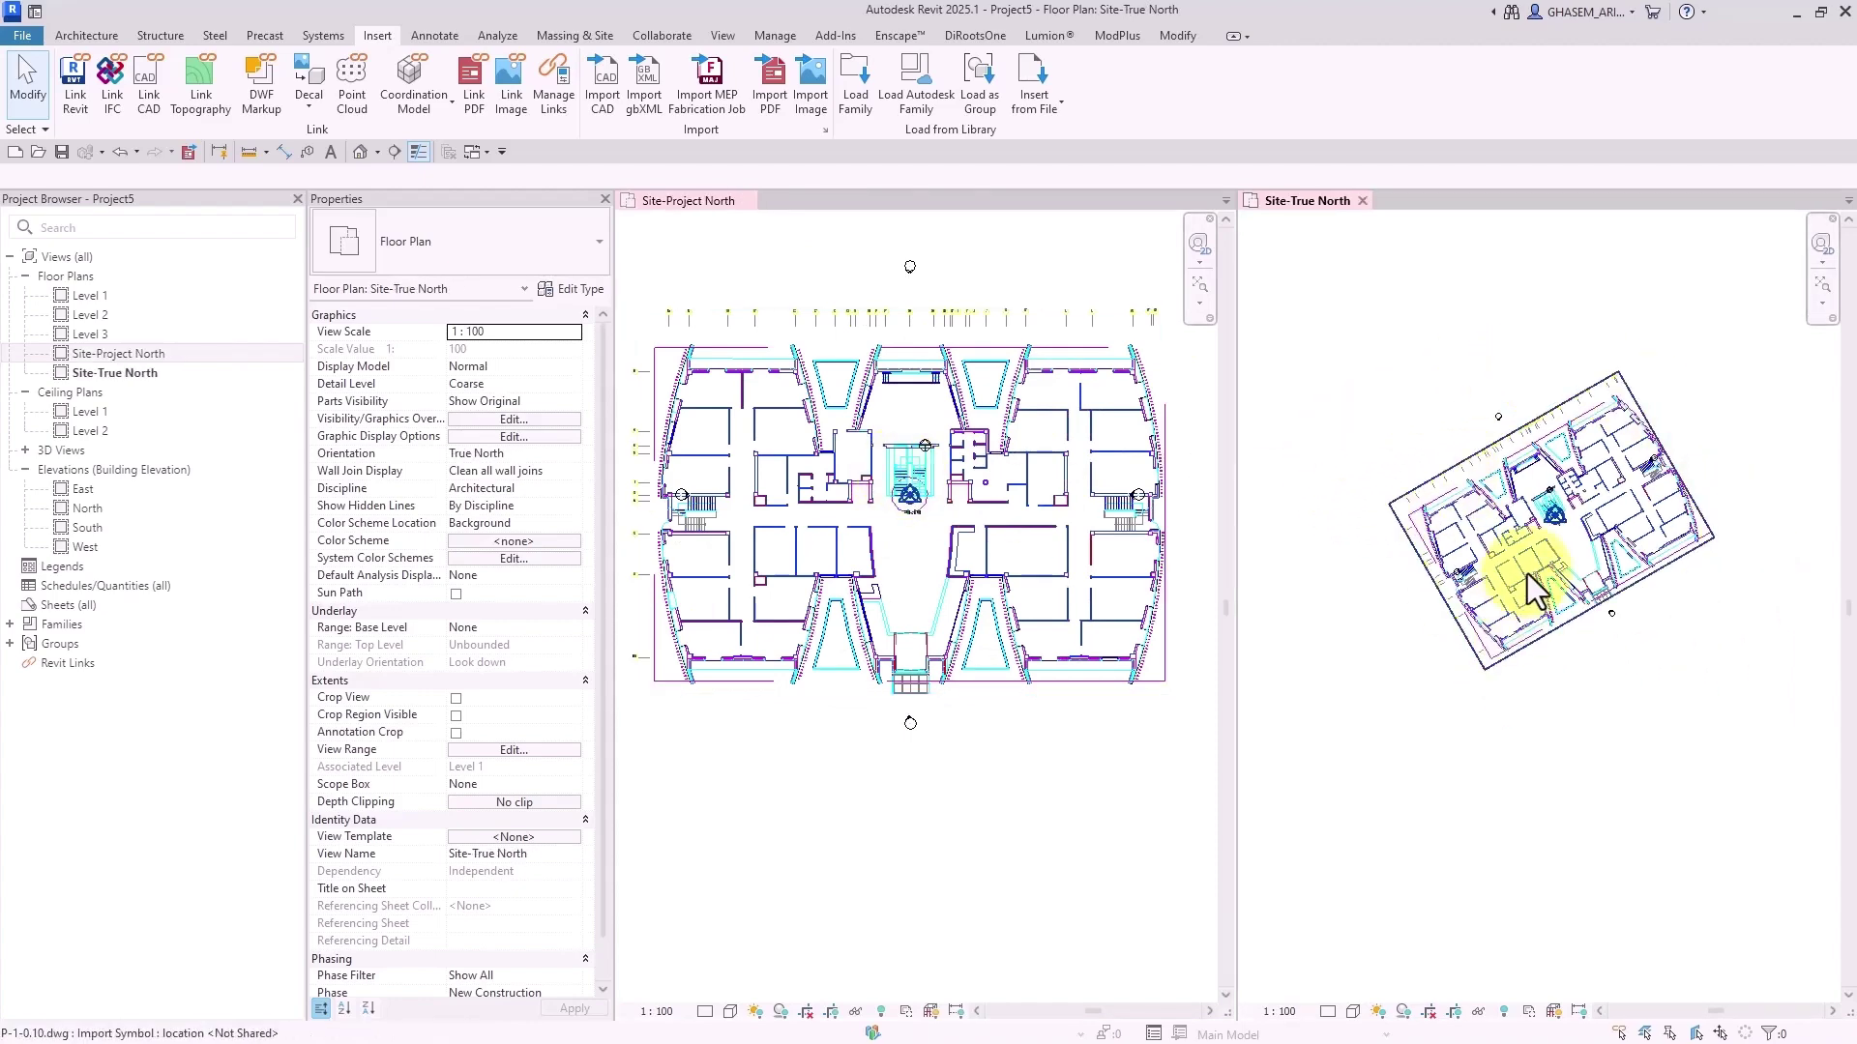
{"action": "scroll", "coordinate": [1527, 573], "scroll_direction": "up", "scroll_amount": 1}
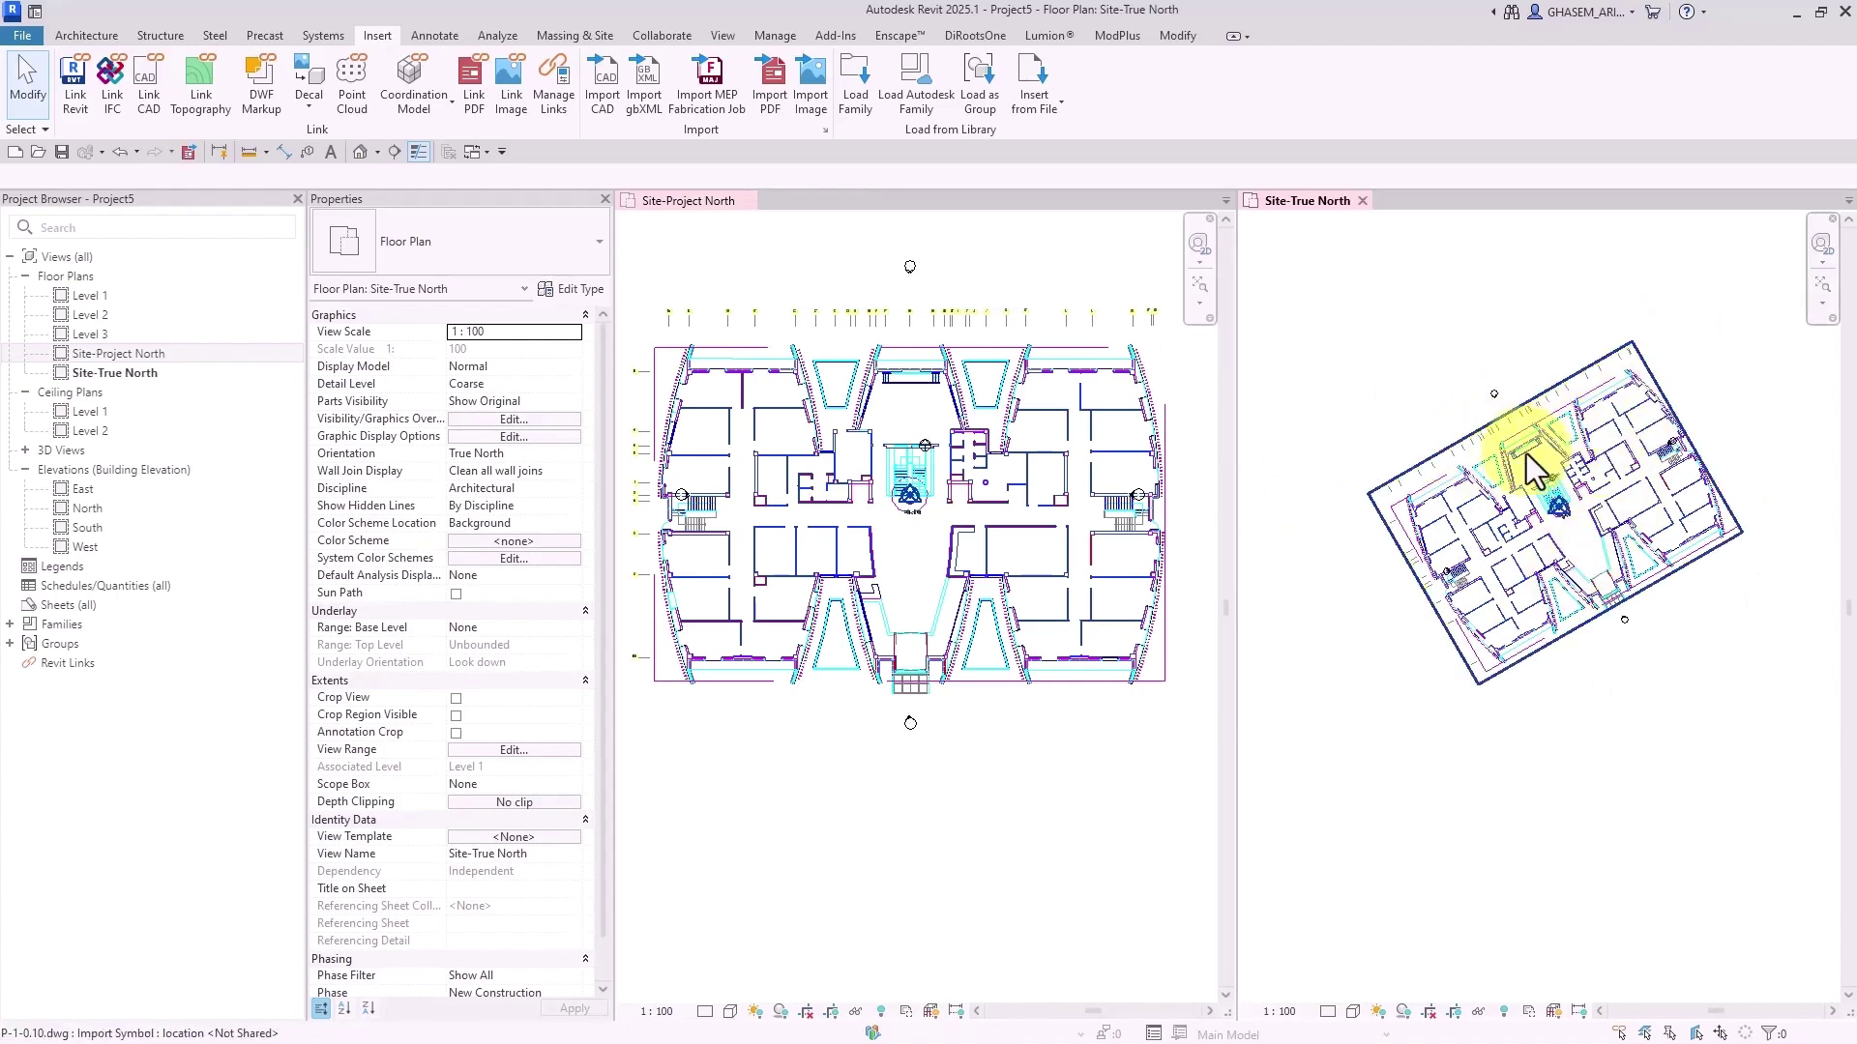
{"action": "scroll", "coordinate": [1073, 508], "scroll_direction": "down", "scroll_amount": 2}
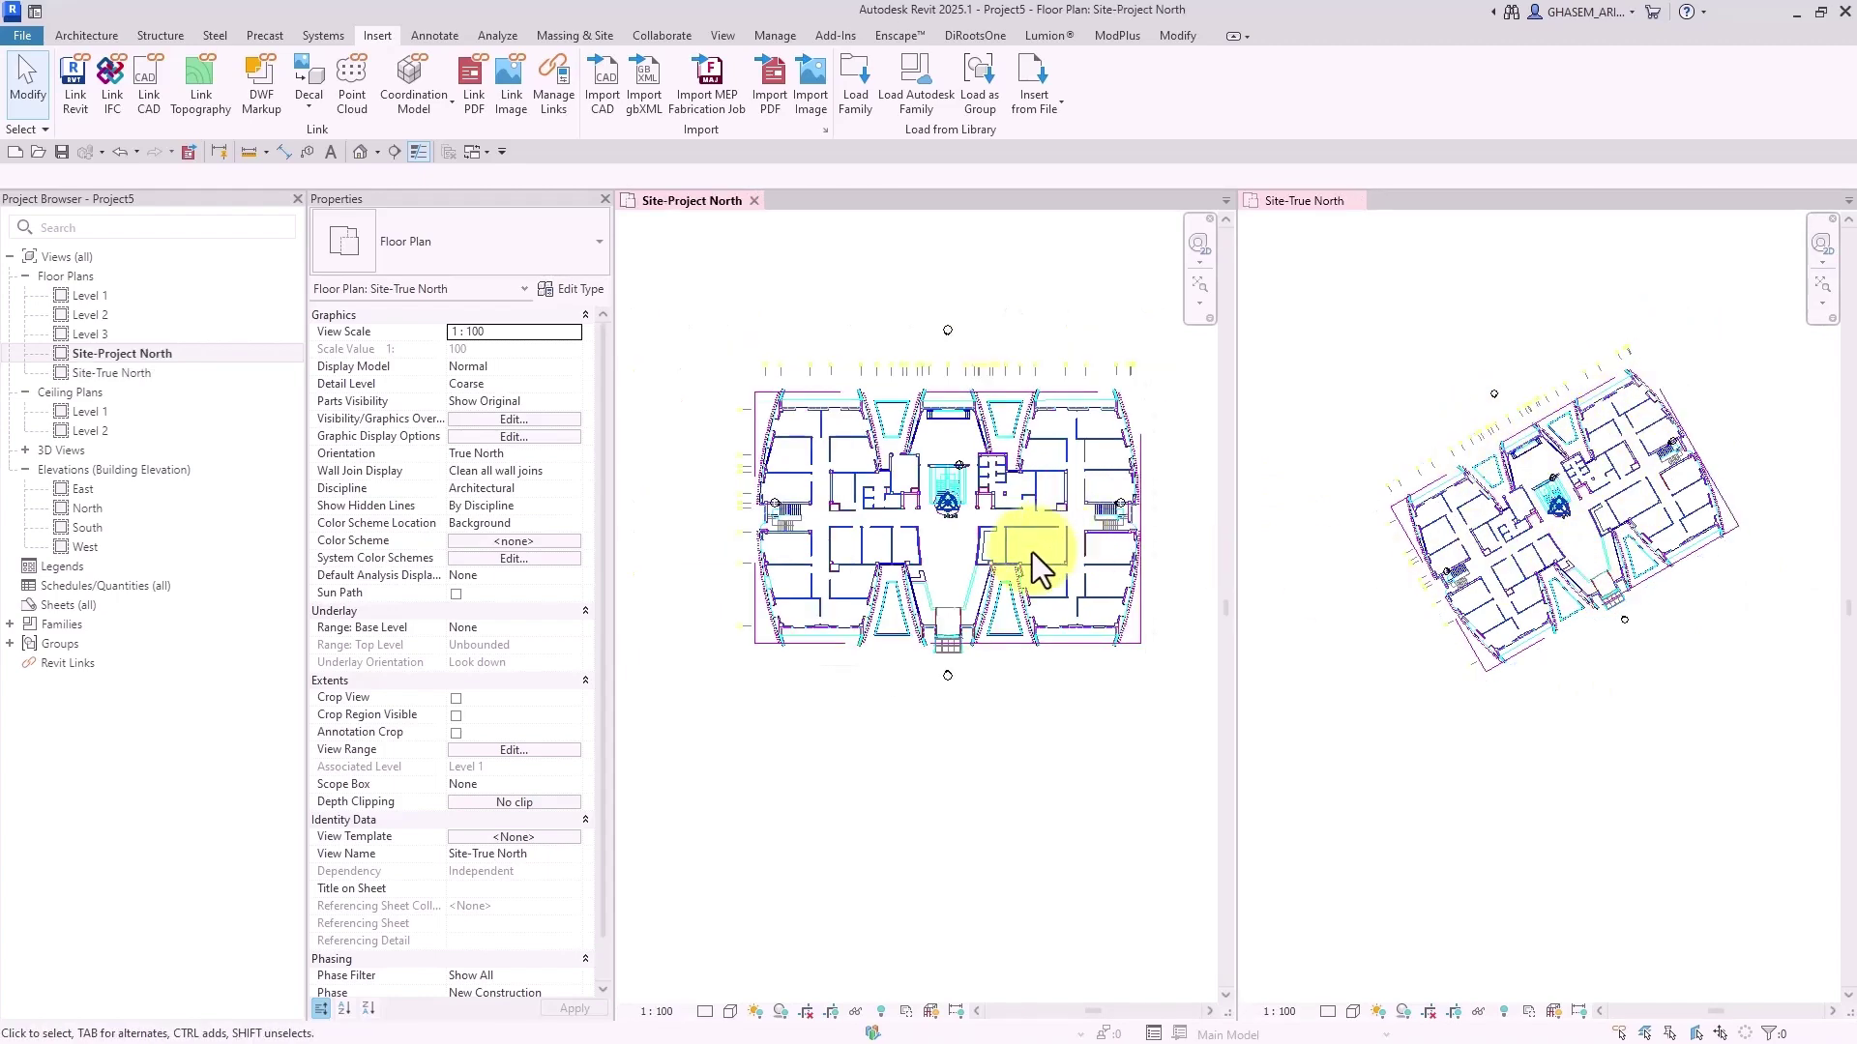
Activate Site-Project North and start Link CAD for another drawing from the Plans folder
{"action": "middle_click_drag", "start_coordinate": [1438, 628], "coordinate": [1481, 621]}
{"action": "left_click", "coordinate": [1052, 707]}
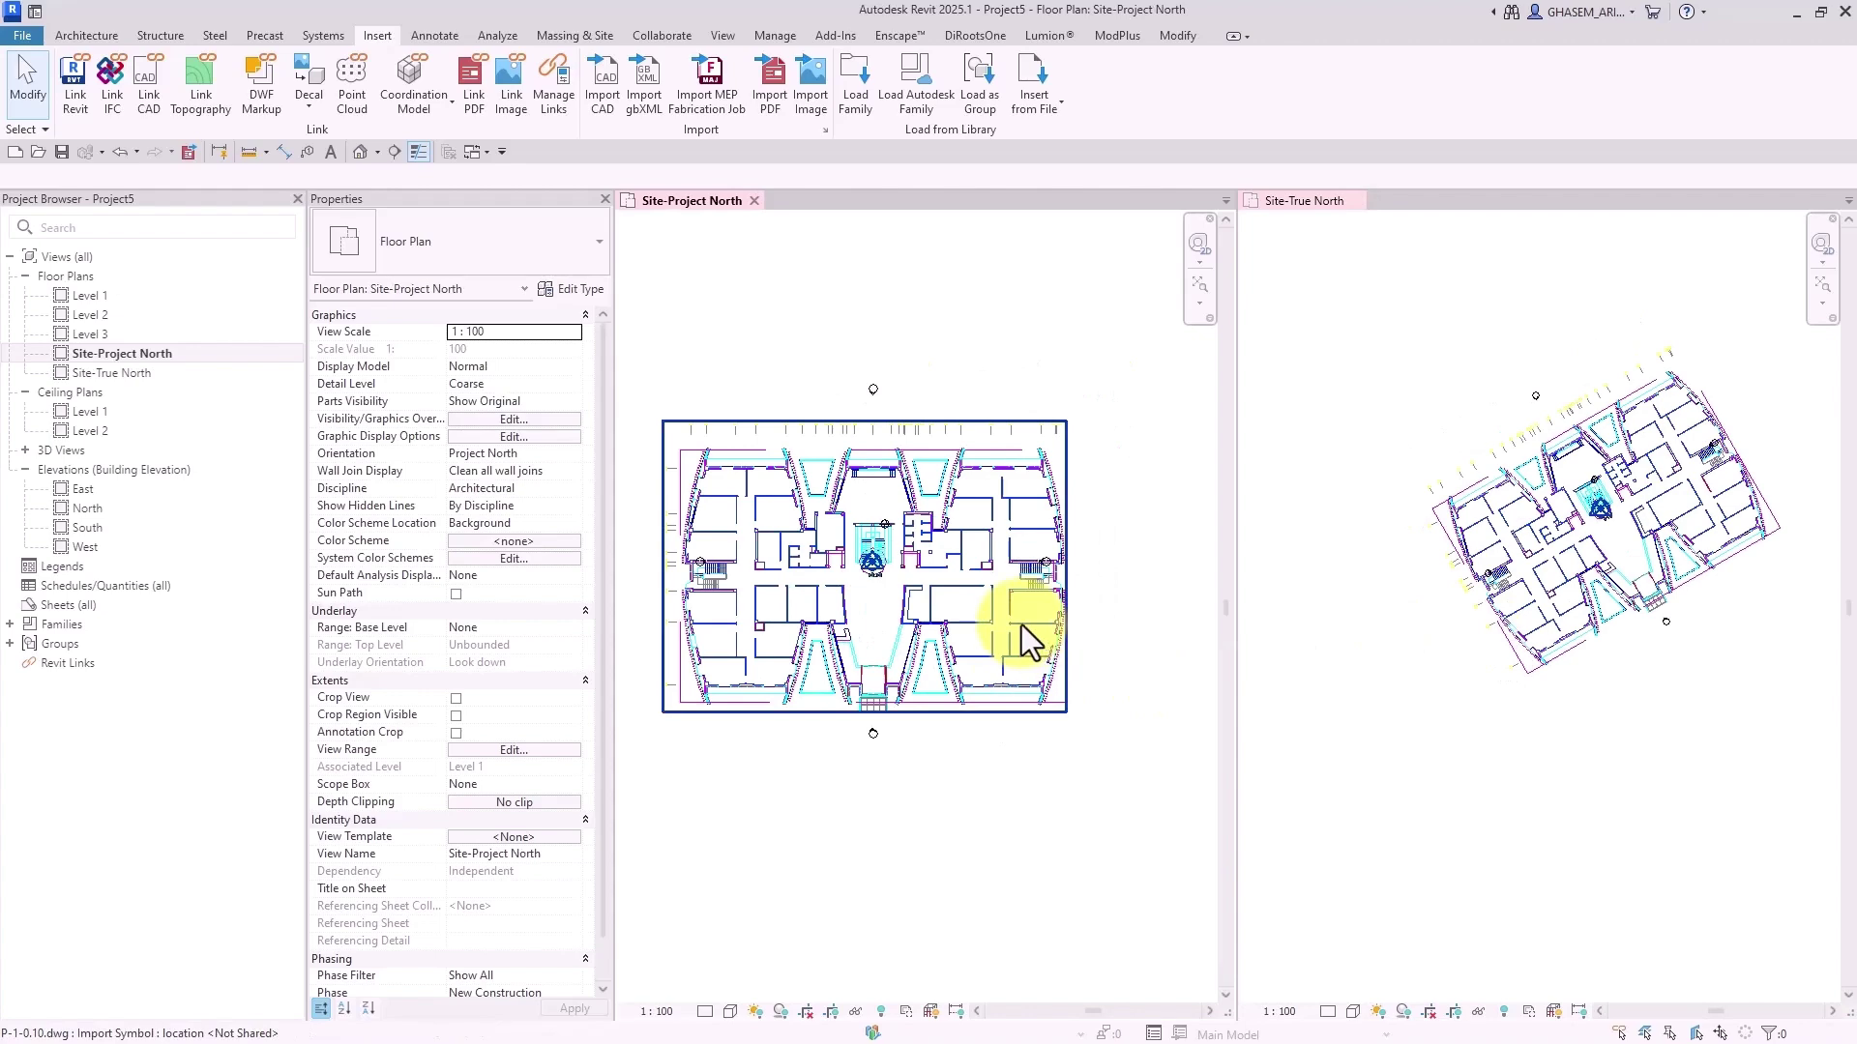
{"action": "left_click", "coordinate": [152, 77]}
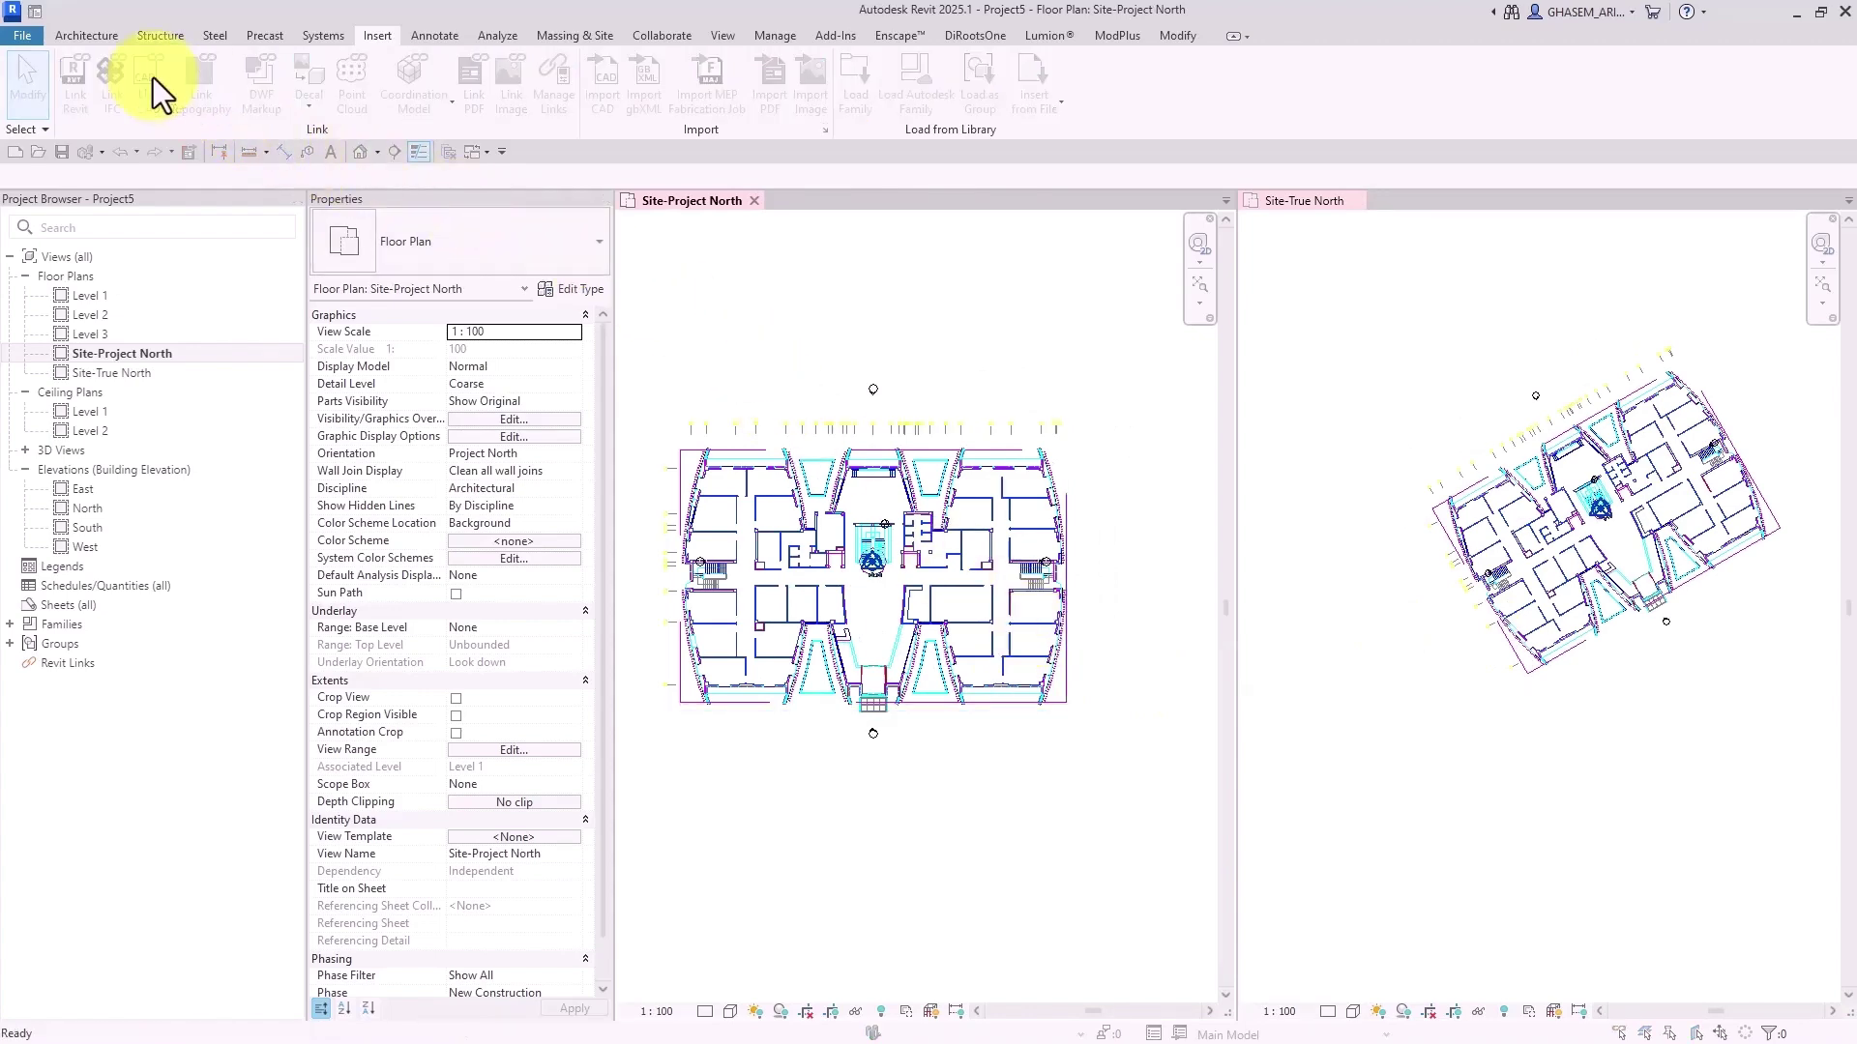